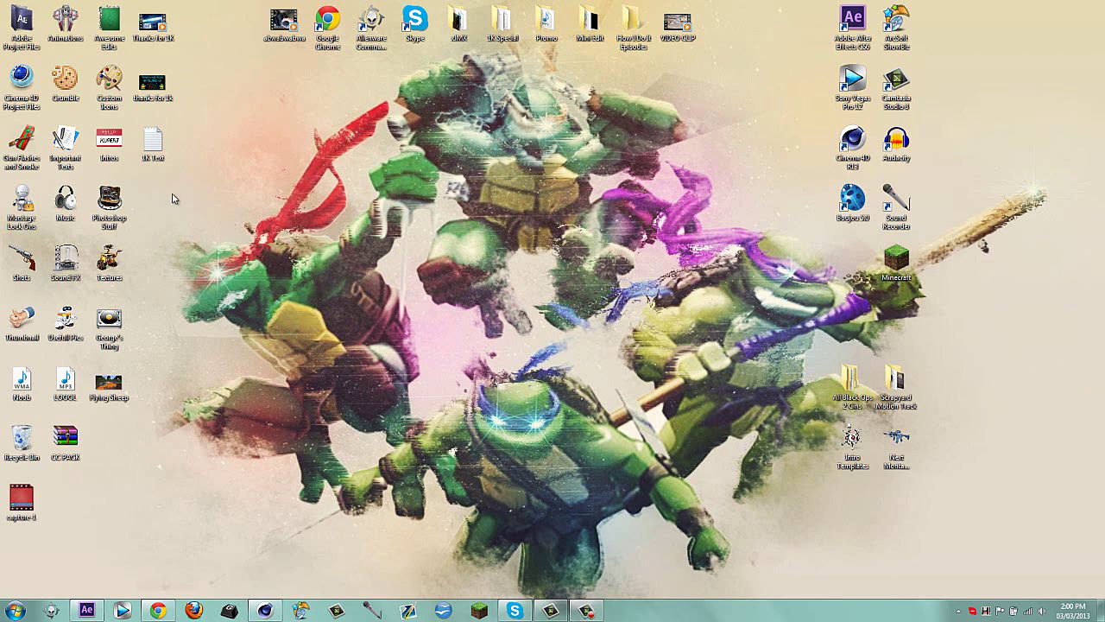
Play the gameplay video in the browser, then return to the Cinema 4D project.
{"action": "left_click", "coordinate": [158, 610]}
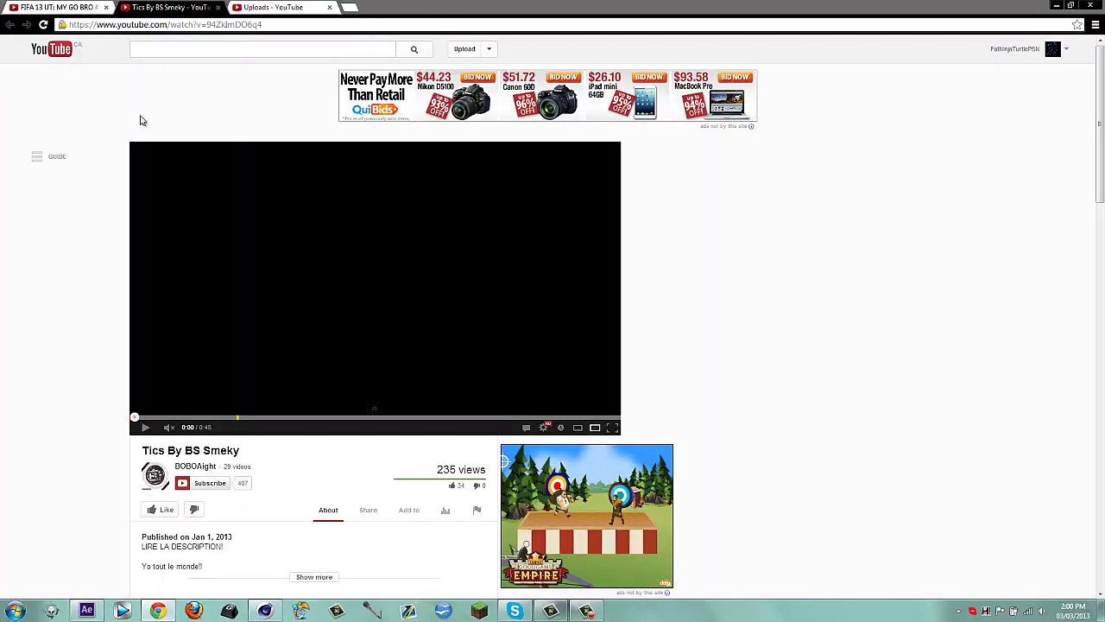
{"action": "left_click", "coordinate": [145, 428]}
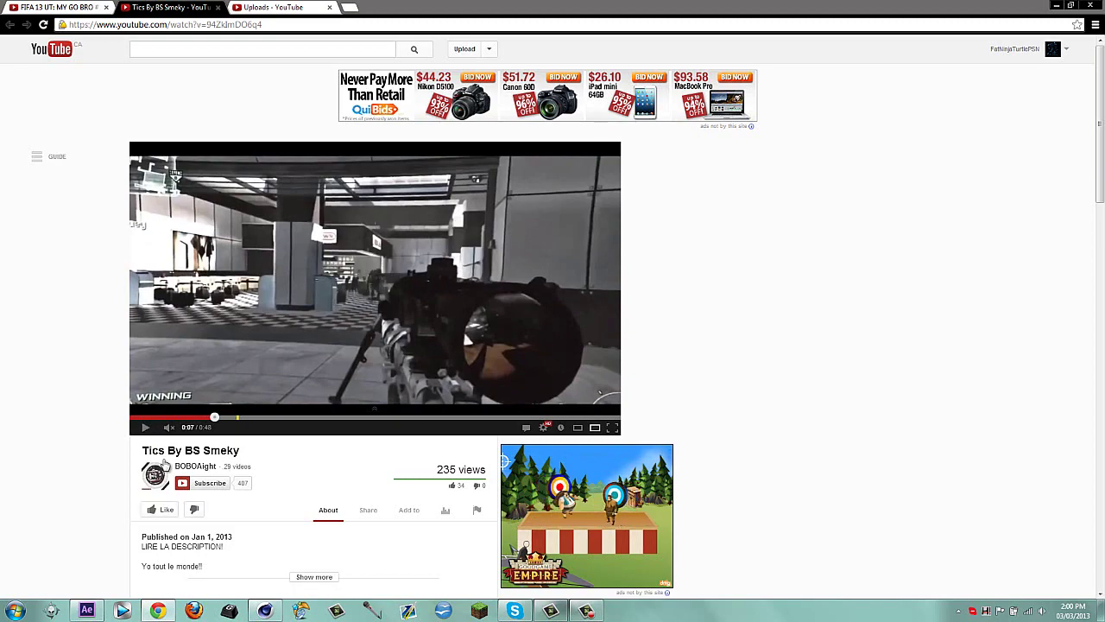
{"action": "left_click", "coordinate": [157, 610]}
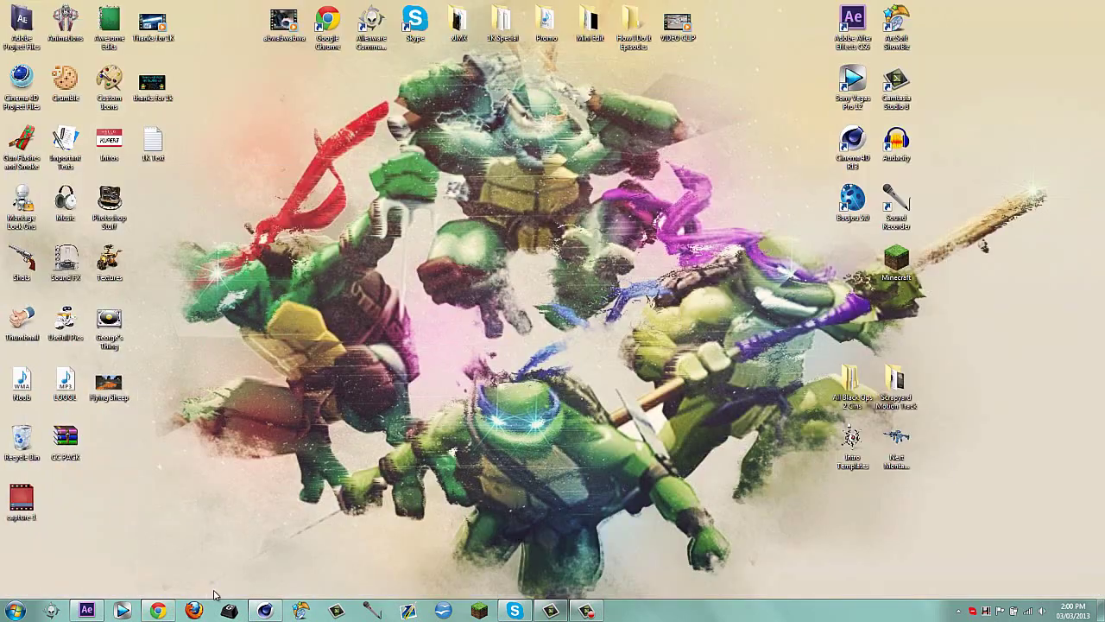
{"action": "left_click", "coordinate": [264, 610]}
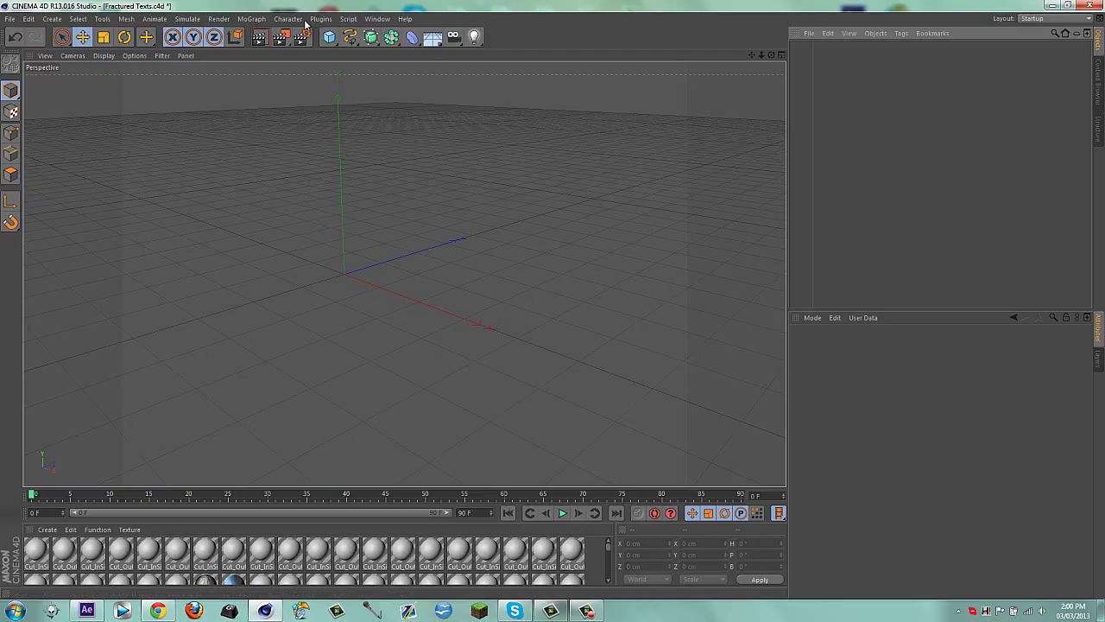
Add a MoGraph MoText object and change its text to fnt.
{"action": "left_click", "coordinate": [259, 19]}
{"action": "left_click", "coordinate": [282, 152]}
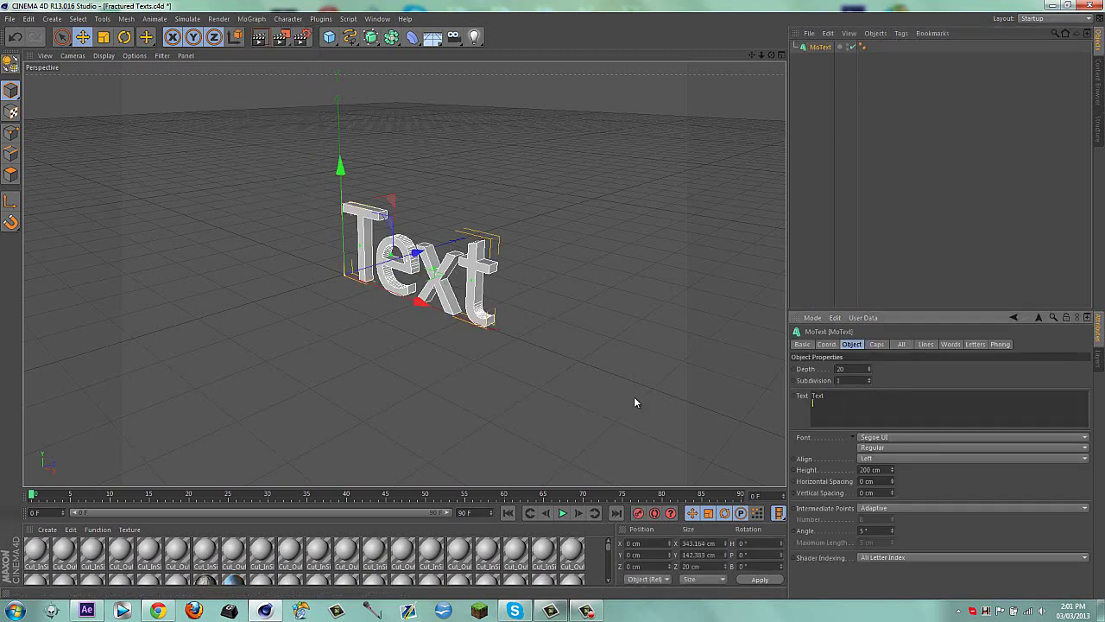
{"action": "double_click", "coordinate": [818, 394]}
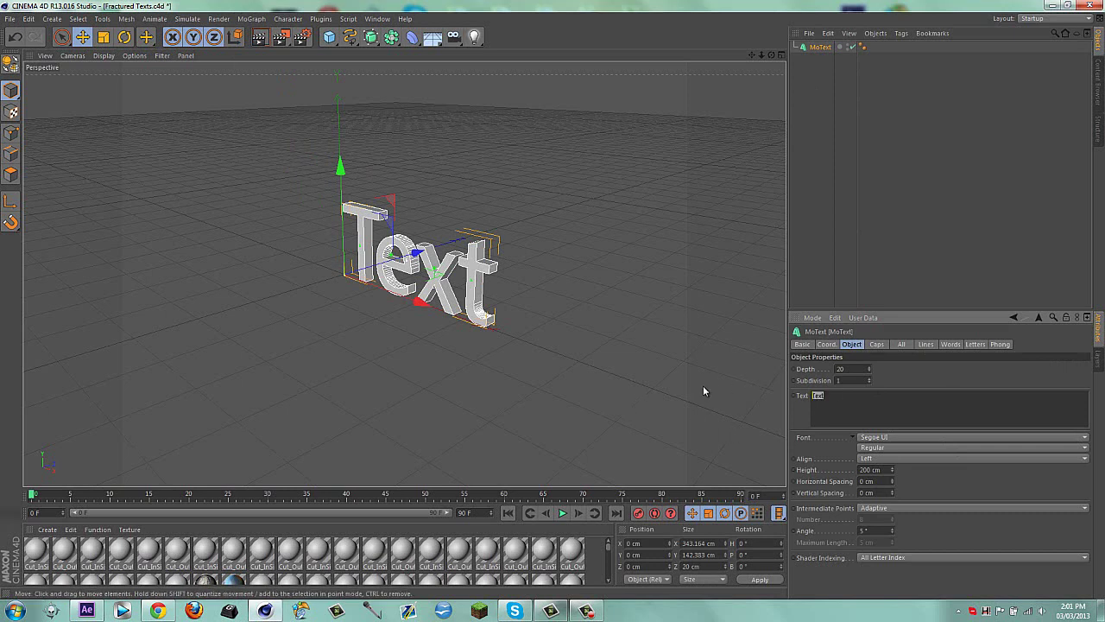
{"action": "type", "text": "fra"}
{"action": "left_click", "coordinate": [967, 375]}
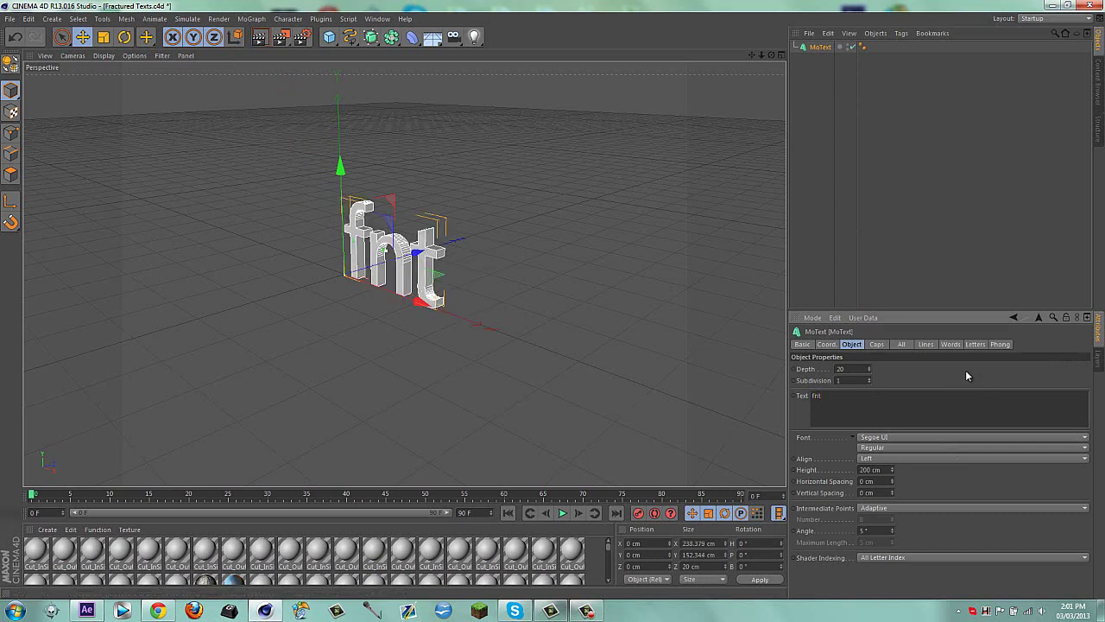
Set the MoText font to Dredwerkz and move the text left in the scene.
{"action": "left_click", "coordinate": [894, 436]}
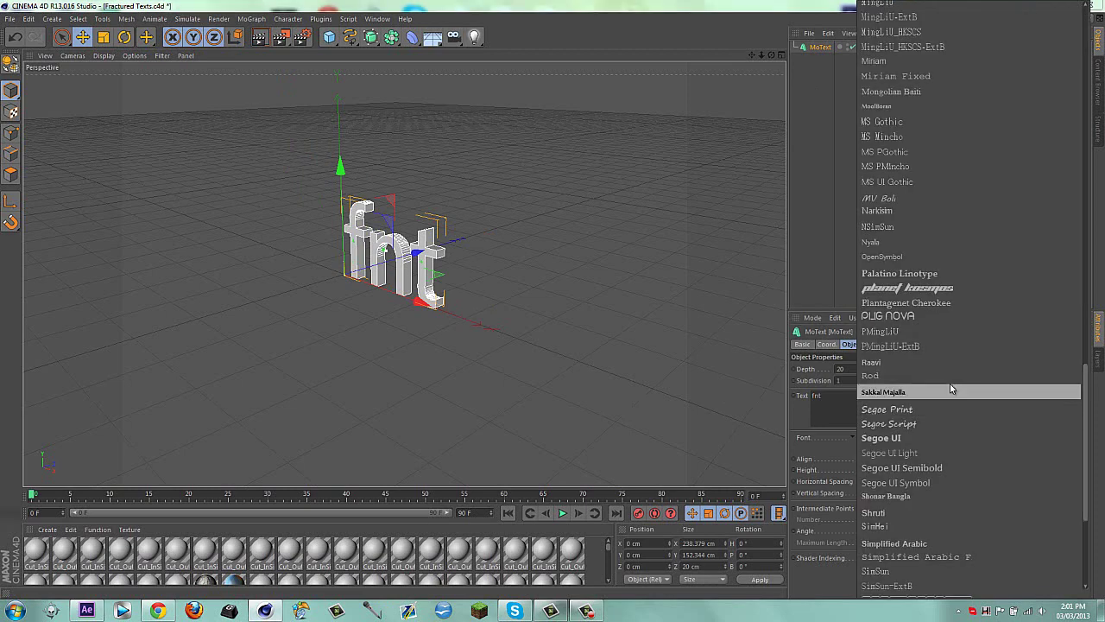
{"action": "scroll", "coordinate": [994, 150], "scroll_direction": "up", "scroll_amount": 10}
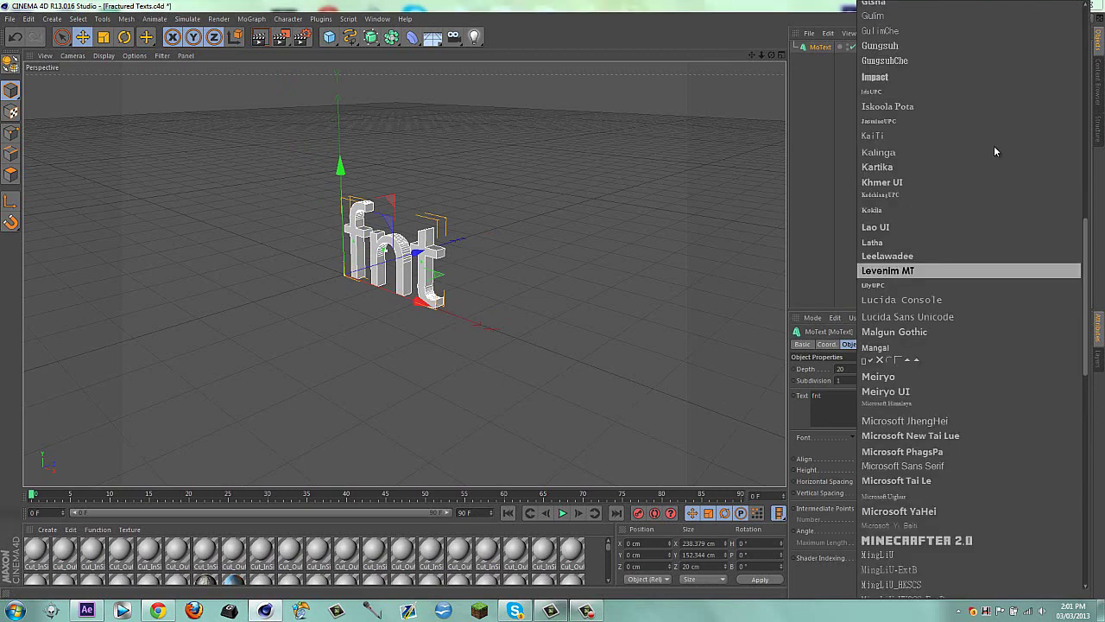
{"action": "left_click", "coordinate": [937, 140]}
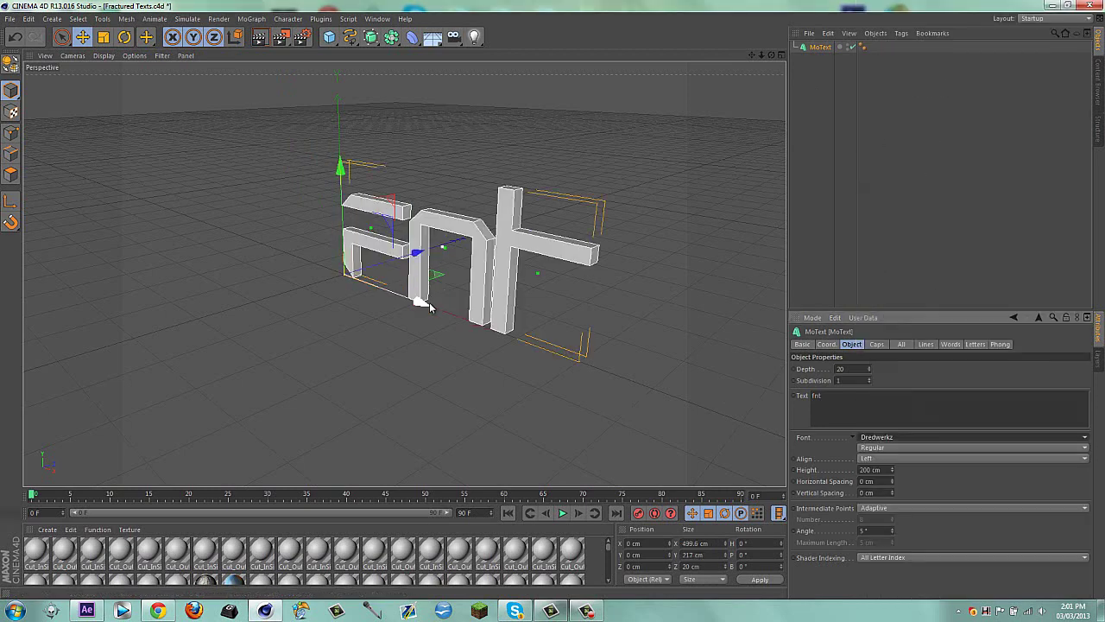
{"action": "left_click_drag", "start_coordinate": [349, 229], "coordinate": [281, 212]}
Give both the start and end caps a Fillet Cap.
{"action": "left_click", "coordinate": [877, 343]}
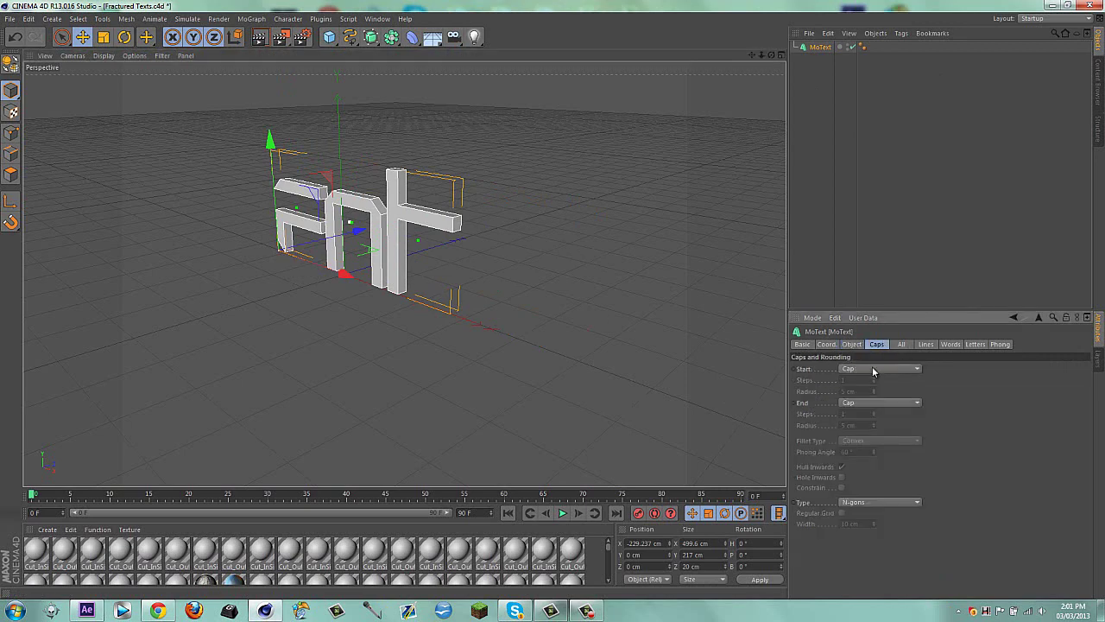
{"action": "left_click", "coordinate": [880, 369]}
{"action": "left_click", "coordinate": [871, 415]}
{"action": "left_click", "coordinate": [873, 403]}
{"action": "left_click", "coordinate": [876, 441]}
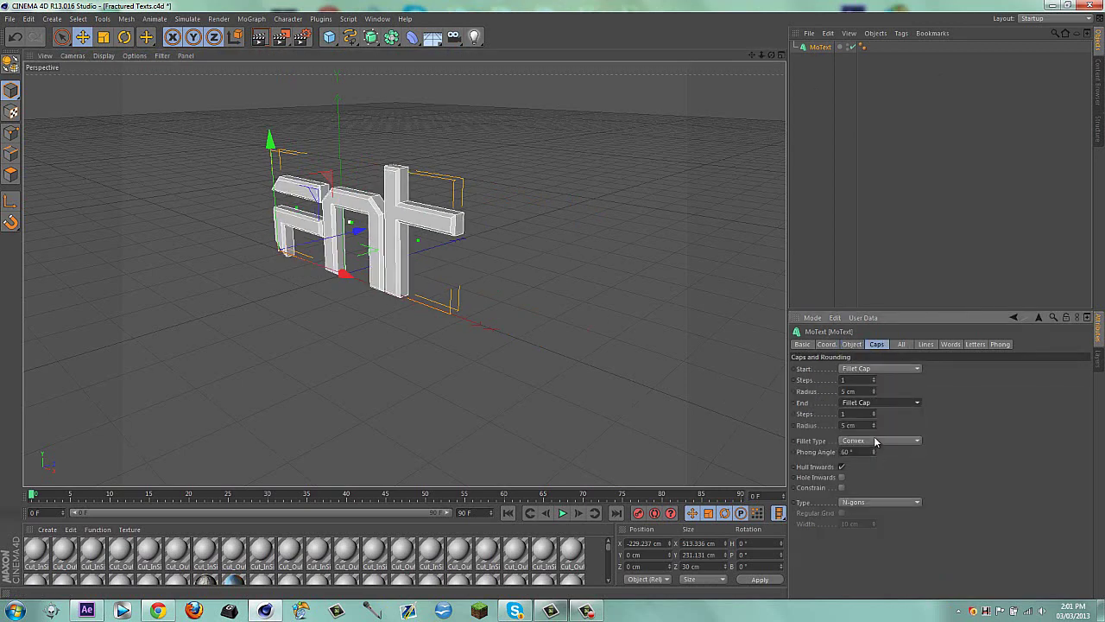
Set the MoText extrusion depth to 50.
{"action": "left_click", "coordinate": [826, 343]}
{"action": "left_click", "coordinate": [852, 344]}
{"action": "left_click_drag", "start_coordinate": [867, 368], "coordinate": [868, 365]}
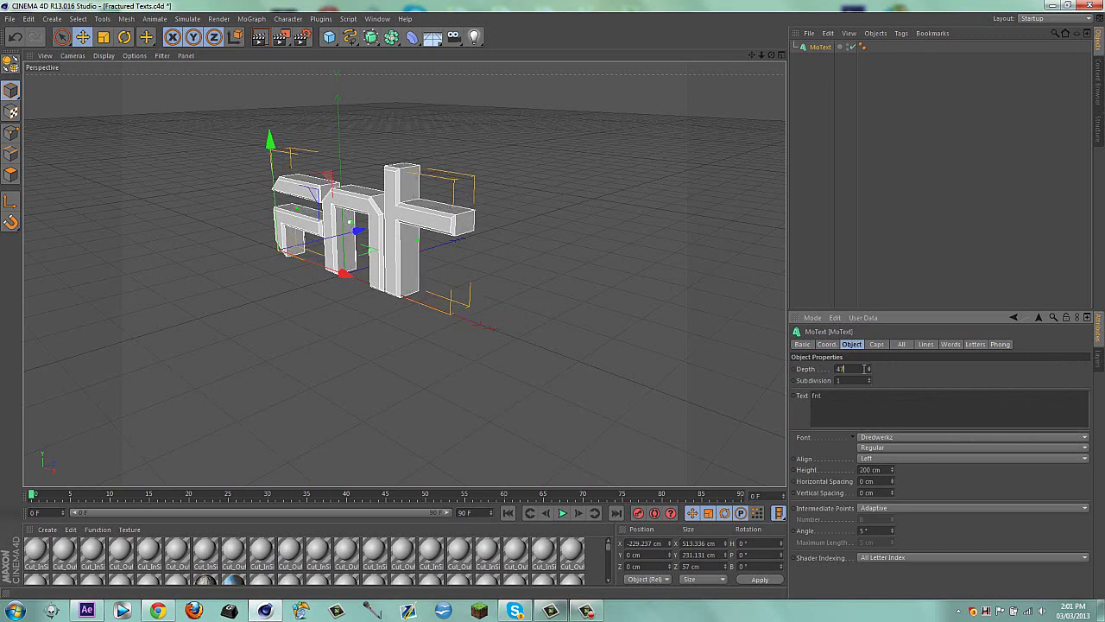
{"action": "type", "text": "50"}
{"action": "key", "text": "Return"}
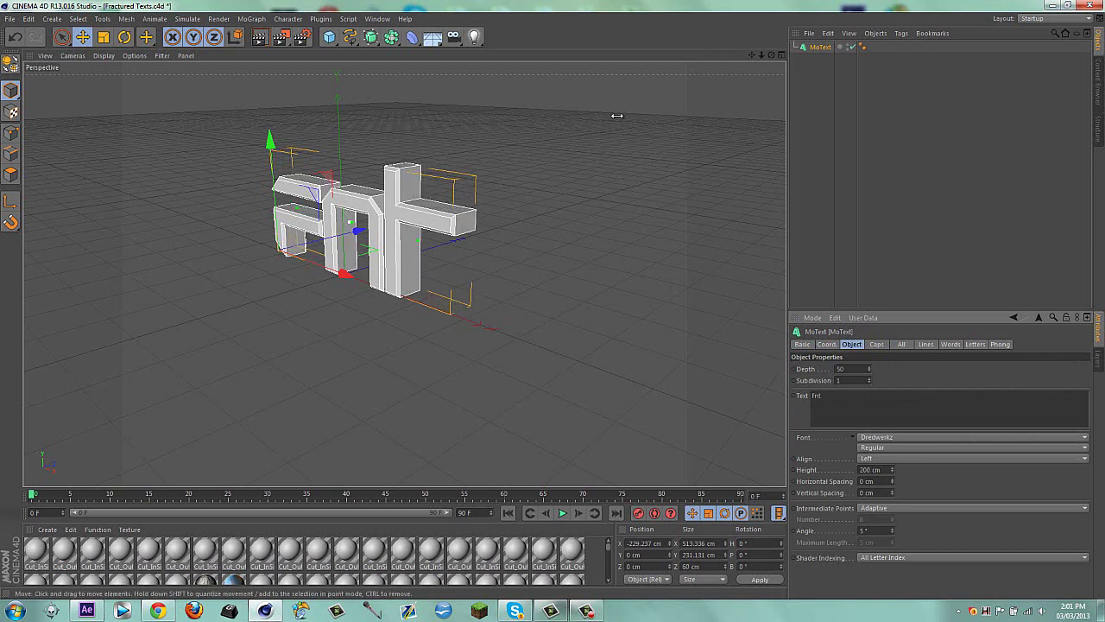
{"action": "left_click", "coordinate": [319, 19]}
{"action": "mouse_move", "coordinate": [341, 50]}
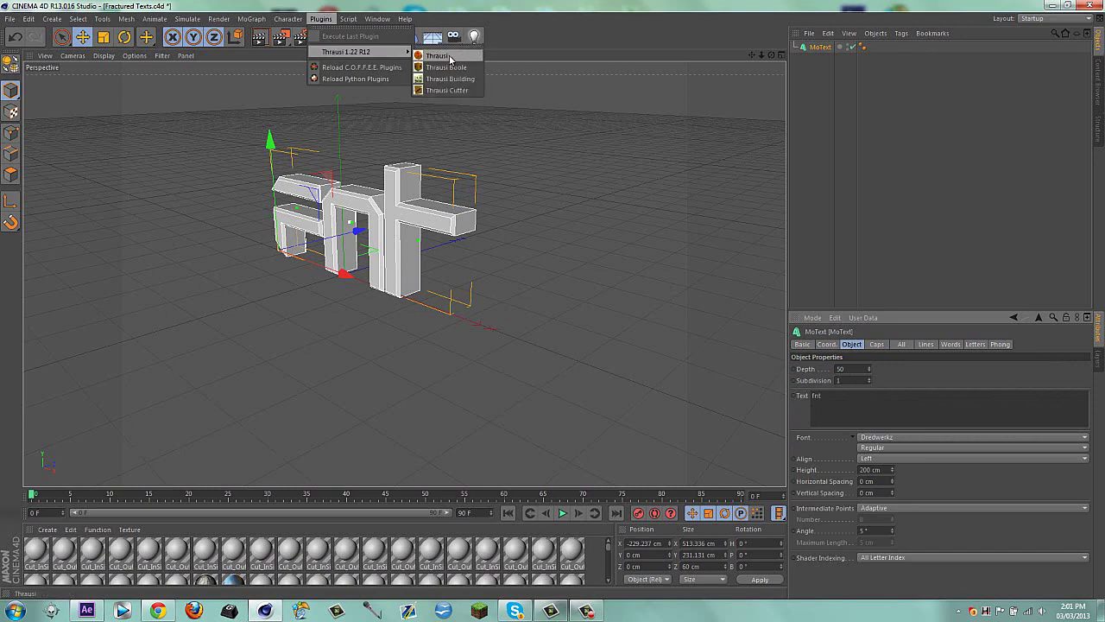
Shatter the fnt text into 40 pieces with the Thrausi fracture plugin.
{"action": "left_click", "coordinate": [438, 55]}
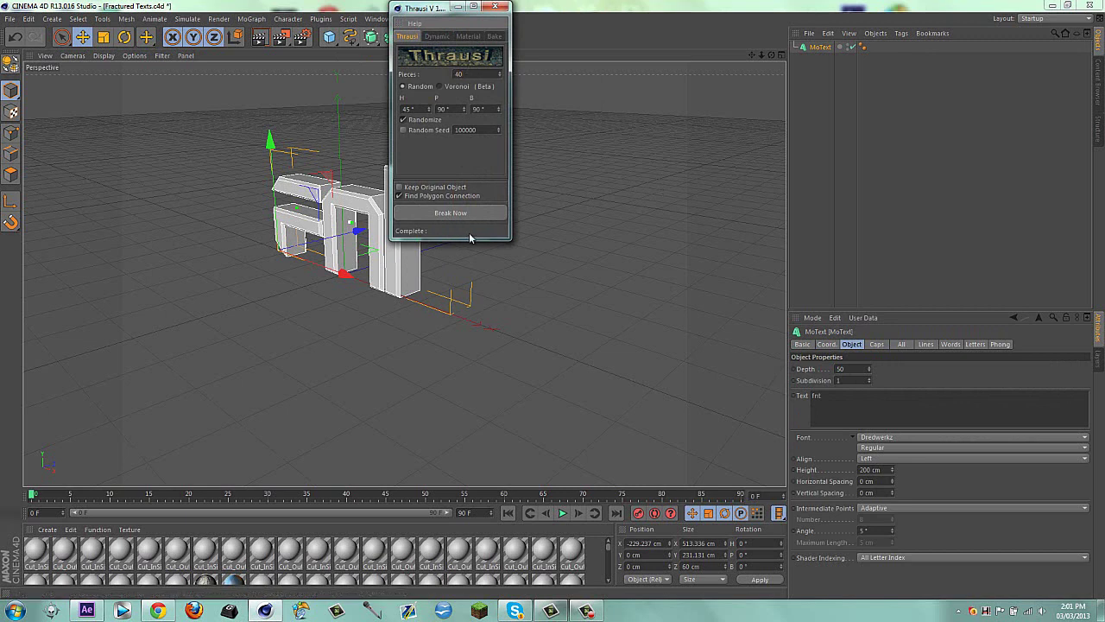
{"action": "left_click", "coordinate": [471, 212]}
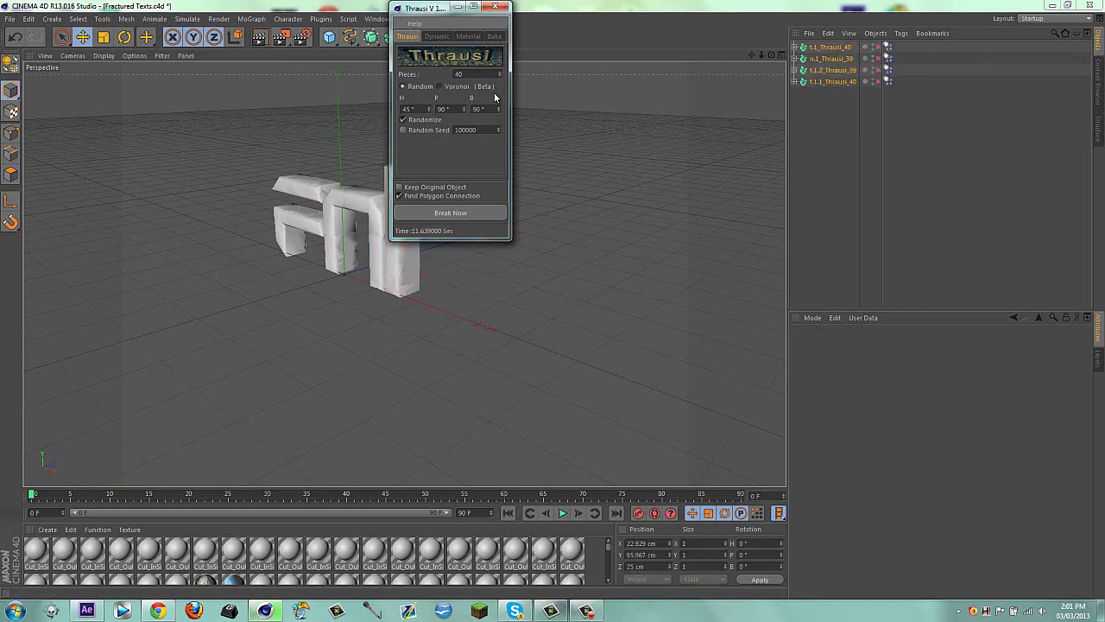
{"action": "left_click", "coordinate": [493, 9]}
Slide the fractured text along X back to centre and reselect all fracture objects.
{"action": "mouse_move", "coordinate": [437, 243]}
{"action": "left_mouse_down"}
{"action": "mouse_move", "coordinate": [424, 242]}
{"action": "mouse_move", "coordinate": [433, 245]}
{"action": "left_mouse_up"}
{"action": "left_click", "coordinate": [804, 173]}
{"action": "left_click_drag", "start_coordinate": [843, 177], "coordinate": [851, 61]}
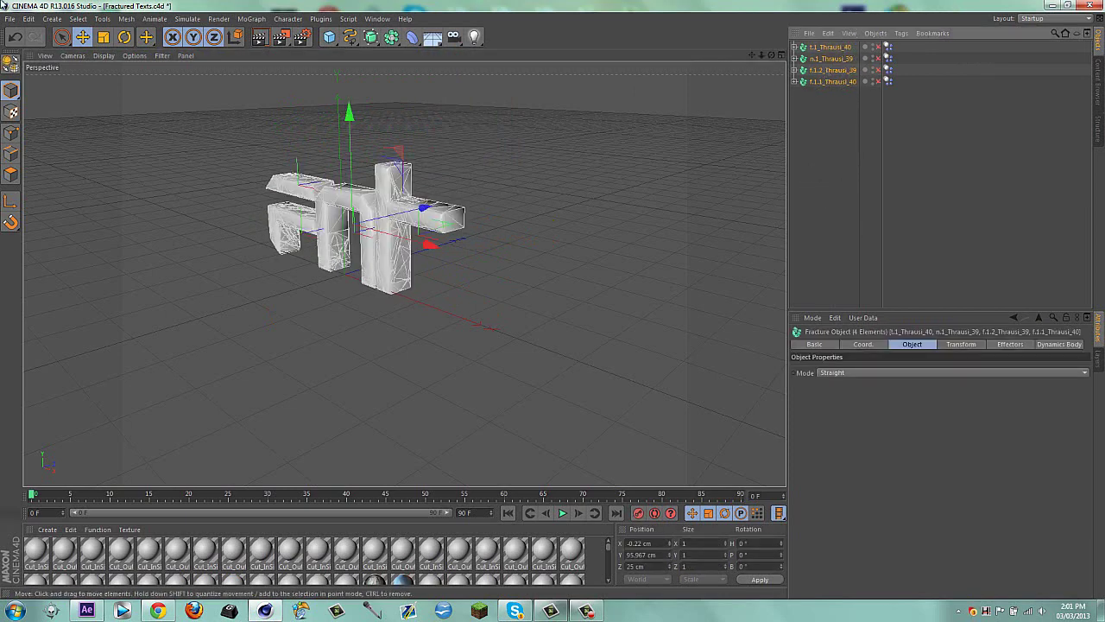
{"action": "left_click", "coordinate": [9, 18]}
Export the scene to the Desktop as Wavefront OBJ 'FNT Text Test', accepting the scale settings.
{"action": "mouse_move", "coordinate": [53, 179]}
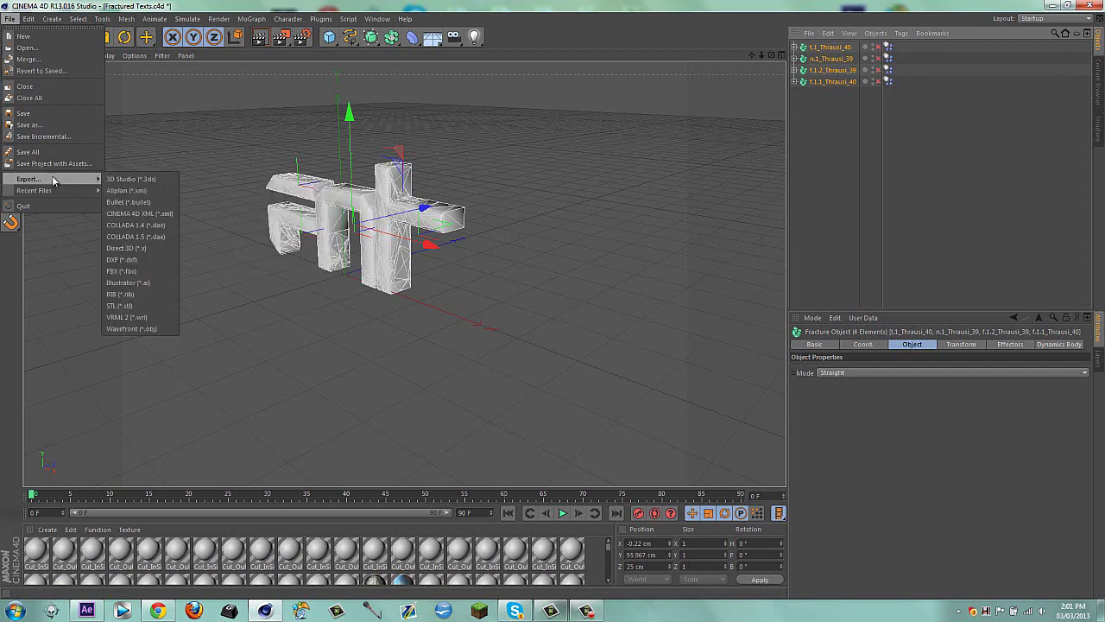
{"action": "left_click", "coordinate": [170, 327]}
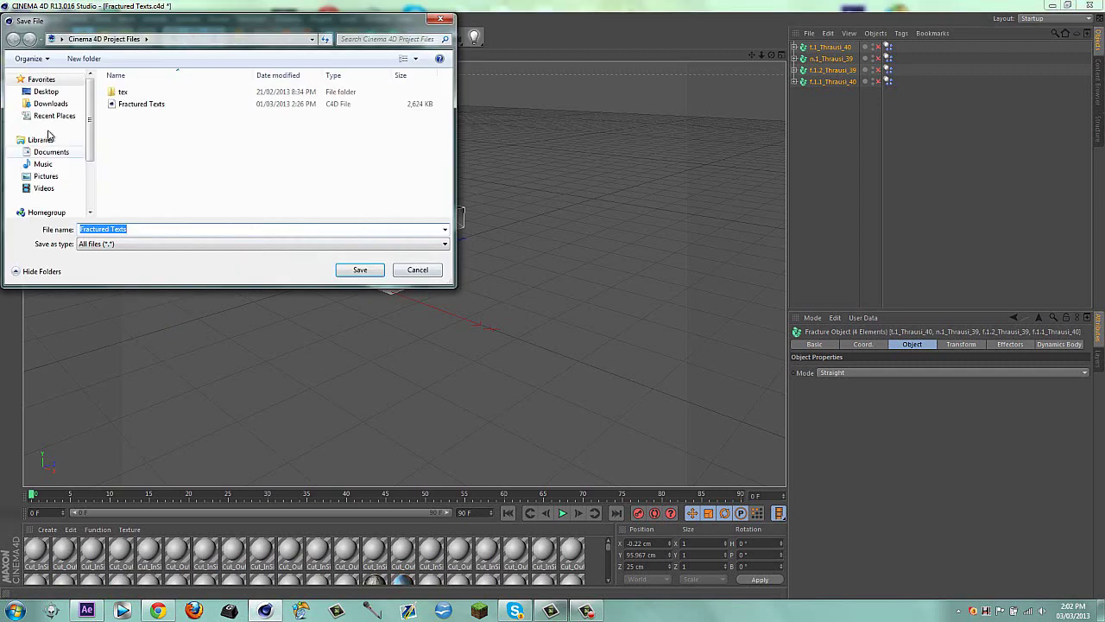
{"action": "left_click", "coordinate": [46, 92]}
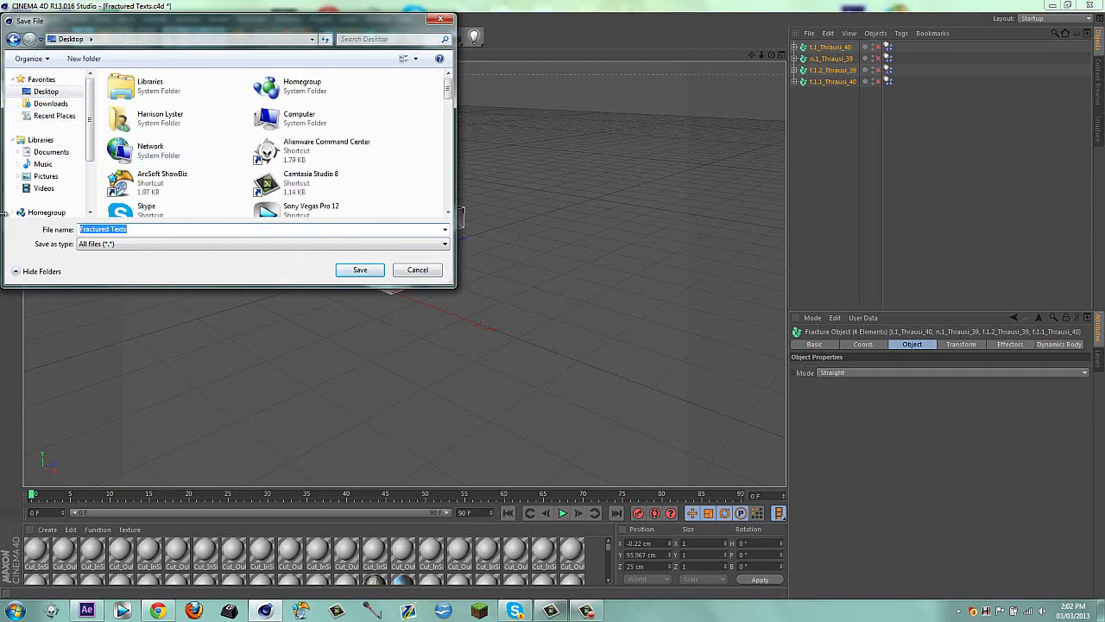
{"action": "type", "text": "FNT"}
{"action": "type", "text": " Text Test"}
{"action": "key", "text": "Return"}
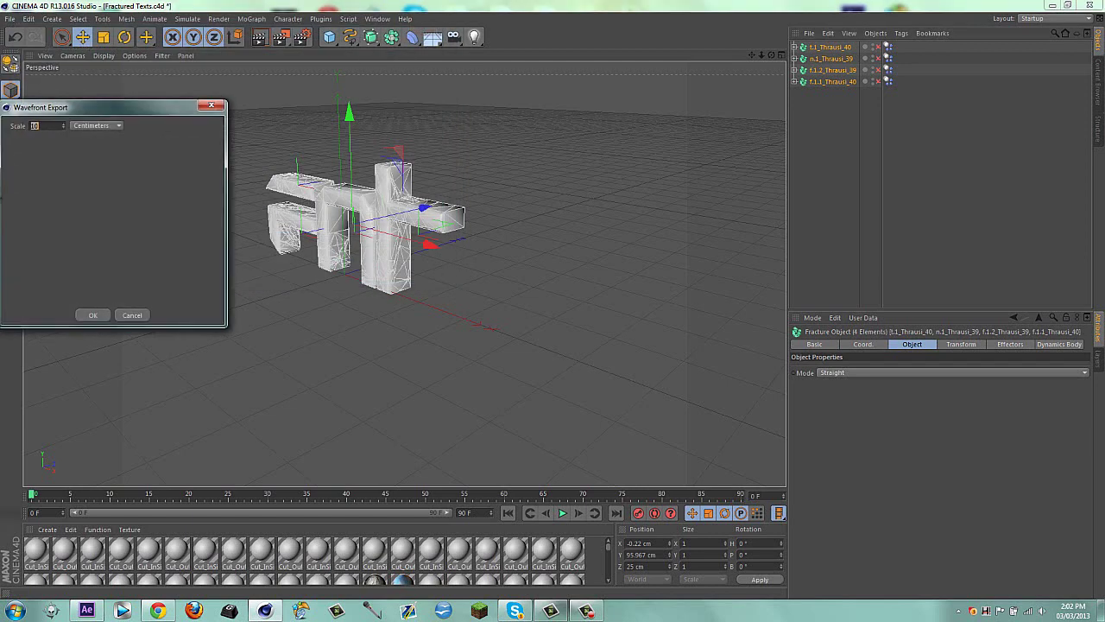
{"action": "left_click", "coordinate": [92, 315]}
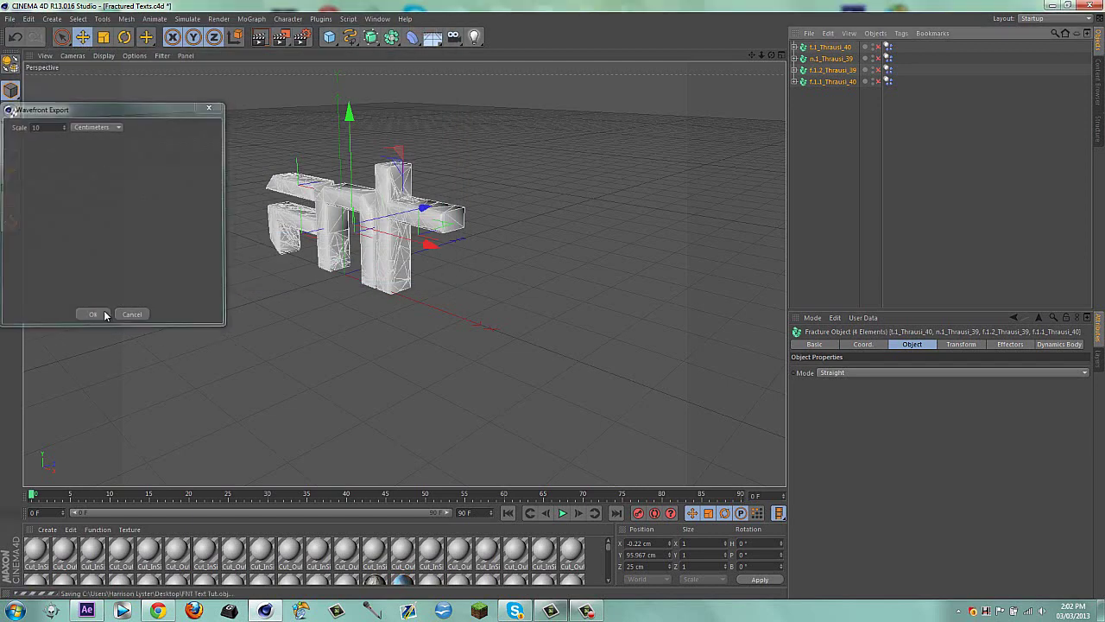
Close Cinema 4D and scrub the After Effects footage to 0;00;04;12.
{"action": "left_click", "coordinate": [1093, 5]}
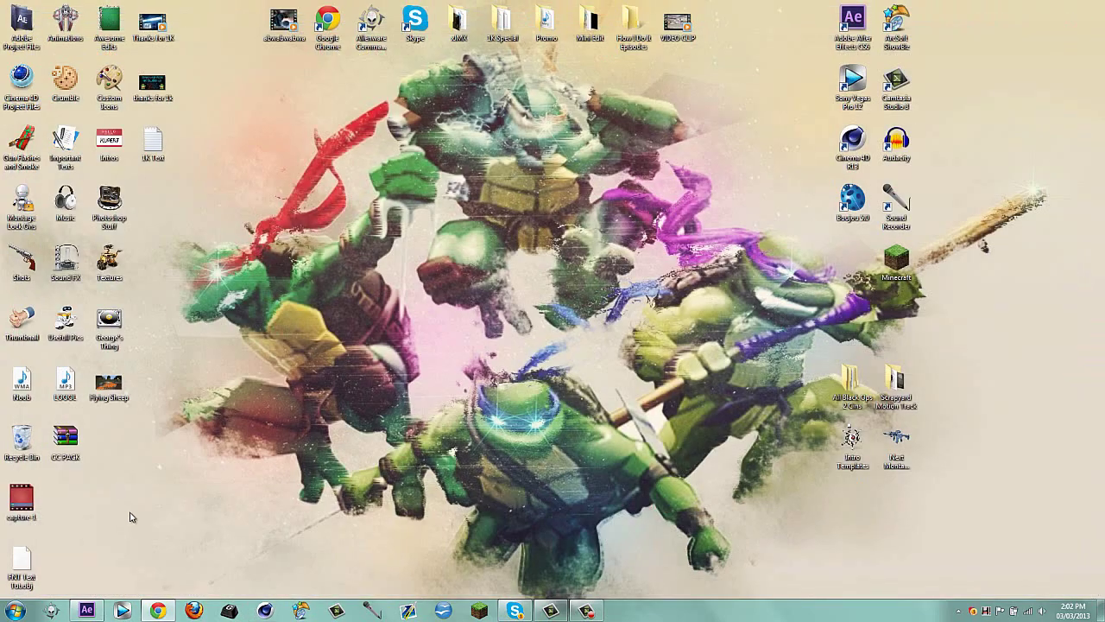
{"action": "left_click", "coordinate": [86, 611]}
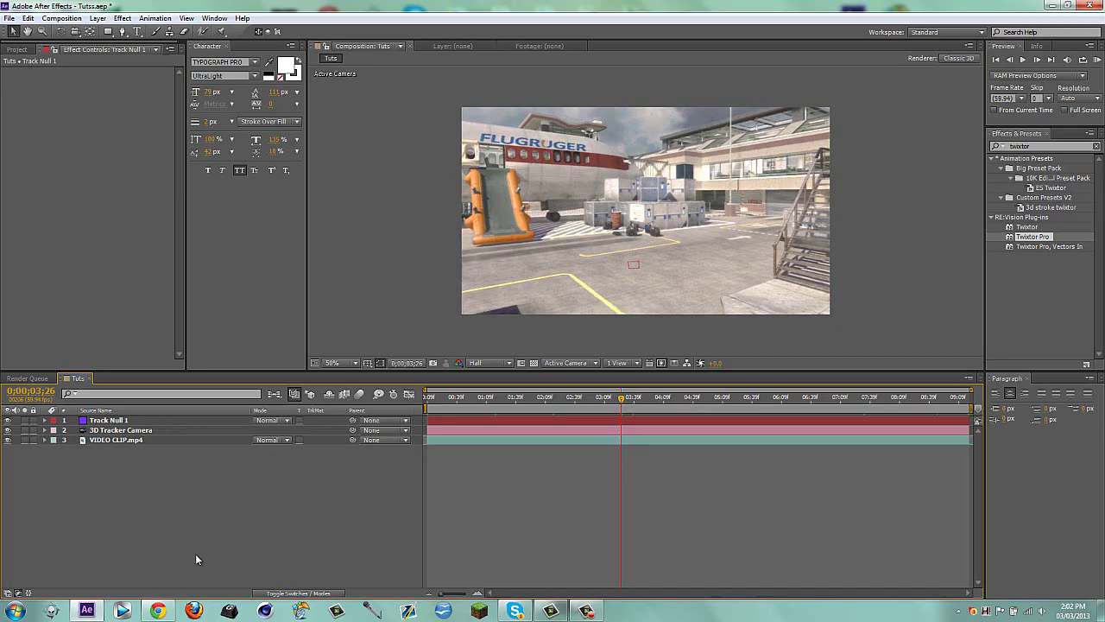
{"action": "left_click", "coordinate": [617, 412]}
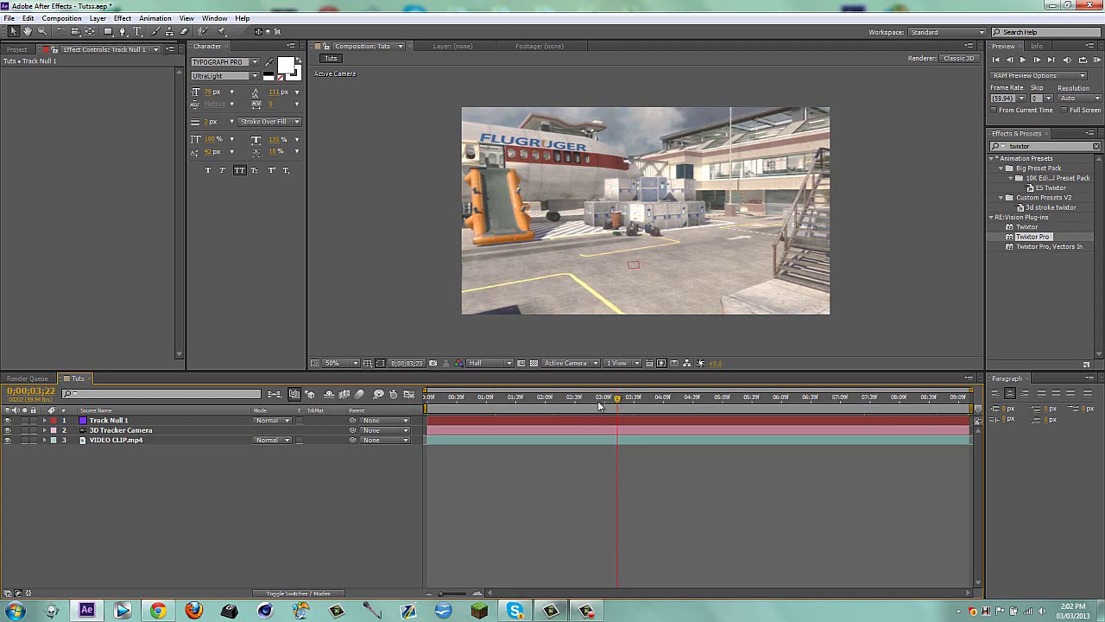
{"action": "left_click", "coordinate": [646, 406]}
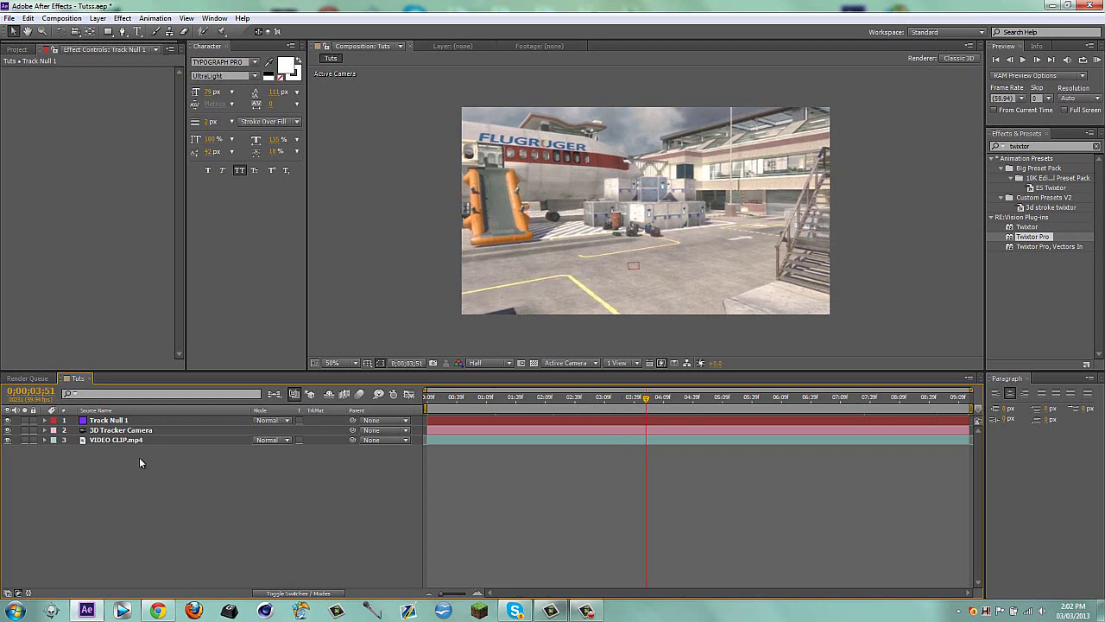
{"action": "left_click", "coordinate": [601, 403]}
{"action": "left_click", "coordinate": [496, 403]}
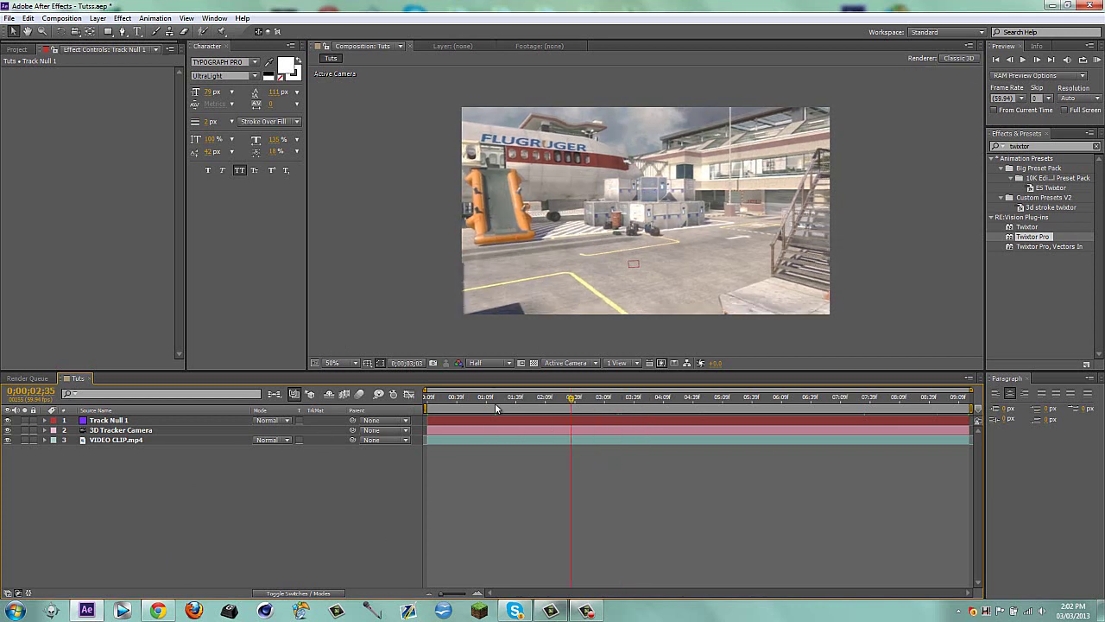
{"action": "left_click_drag", "start_coordinate": [496, 402], "coordinate": [670, 399]}
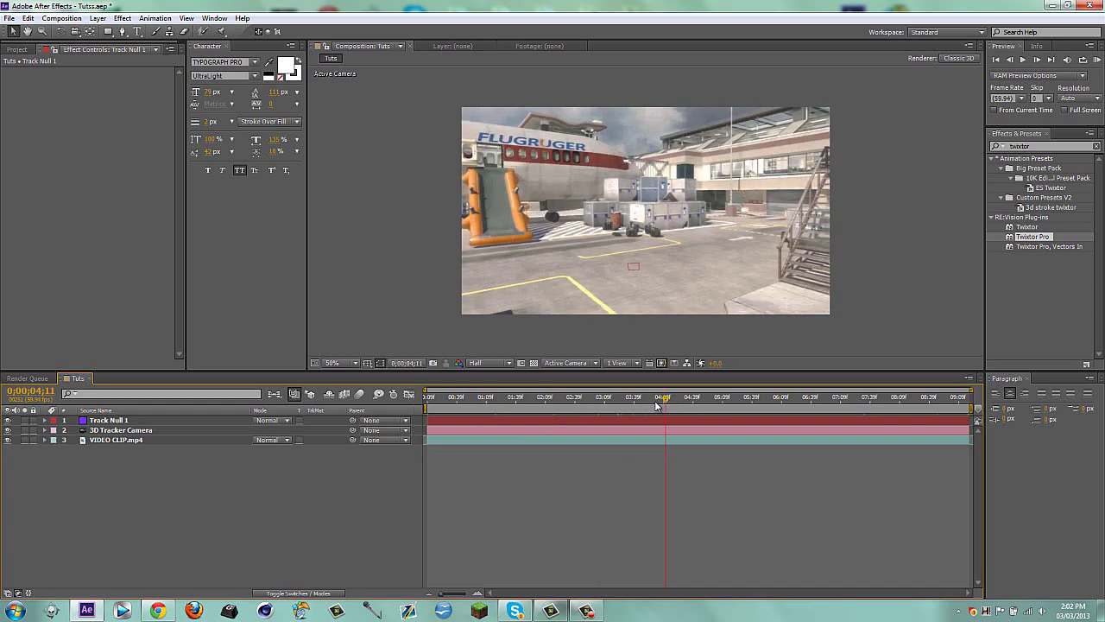
Create a black solid layer named Element.
{"action": "key", "text": "ctrl+y"}
{"action": "type", "text": "Ele"}
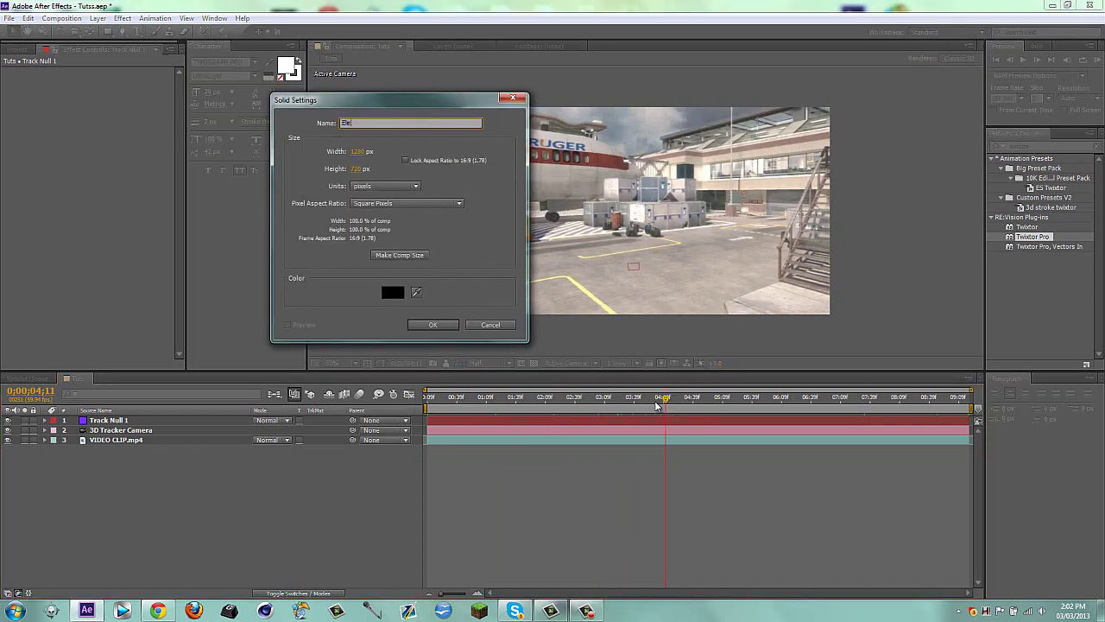
{"action": "type", "text": "ment"}
{"action": "key", "text": "Return"}
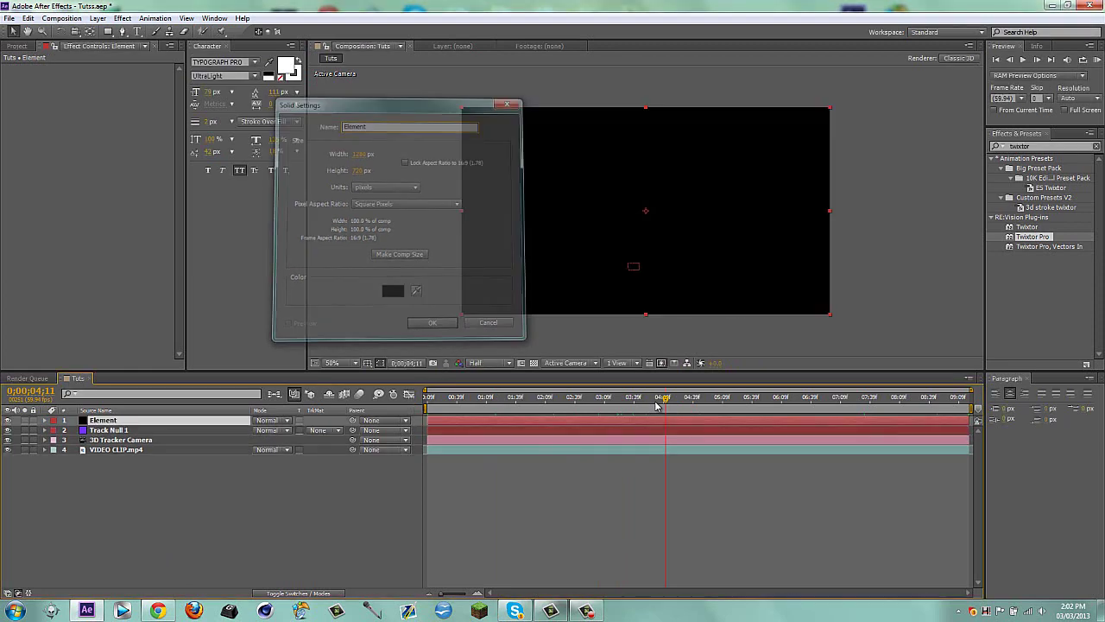
Apply Video Copilot Element to the black solid and move to 0;00;04;26.
{"action": "left_click", "coordinate": [122, 18]}
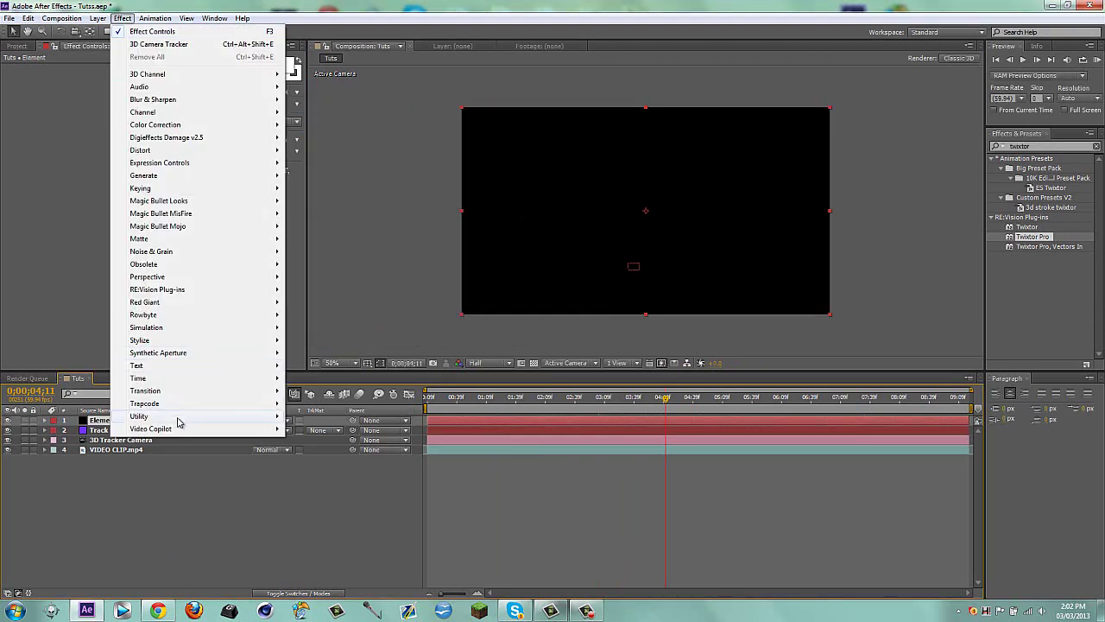
{"action": "mouse_move", "coordinate": [263, 429]}
{"action": "left_click", "coordinate": [315, 430]}
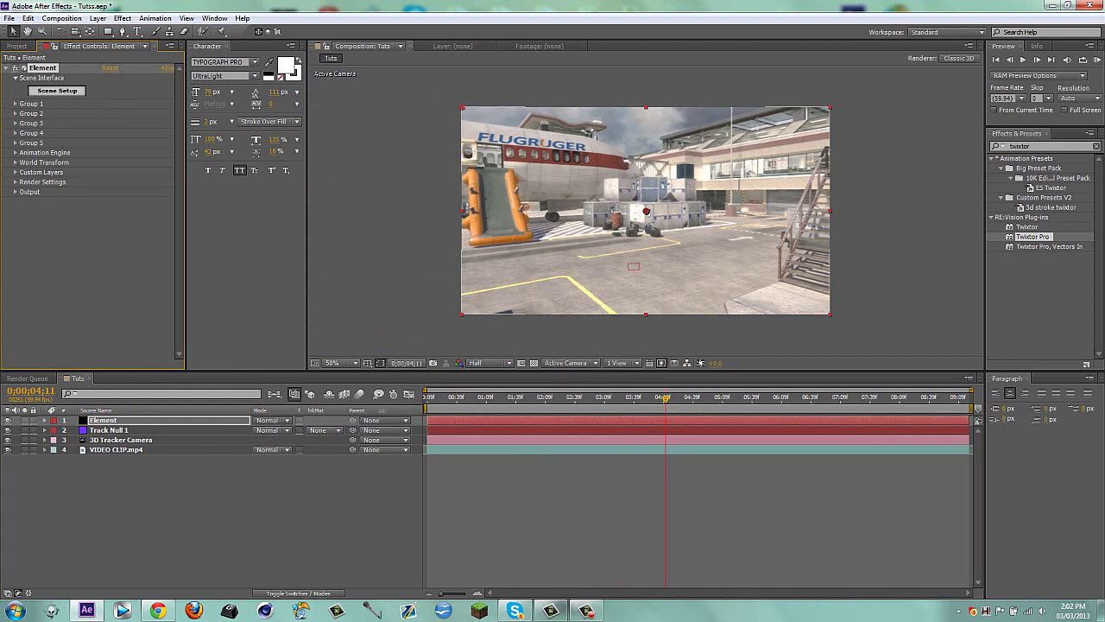
{"action": "left_click", "coordinate": [679, 404]}
Duplicate the VIDEO CLIP.mp4 layer and delete the duplicate's 3D Camera Tracker.
{"action": "left_click", "coordinate": [131, 451]}
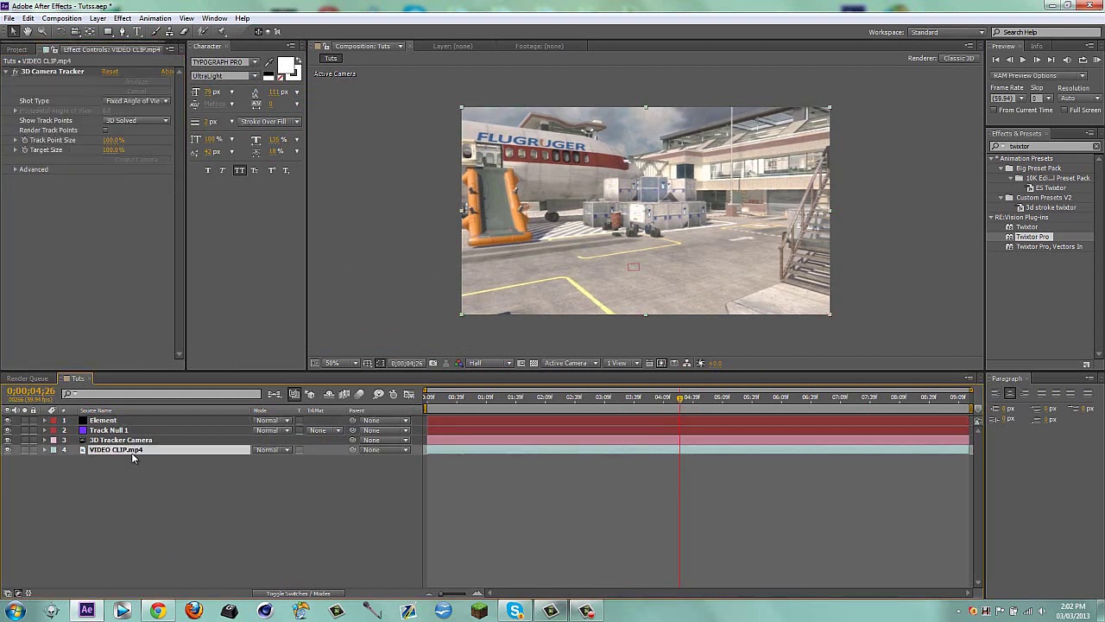
{"action": "key", "text": "ctrl+d"}
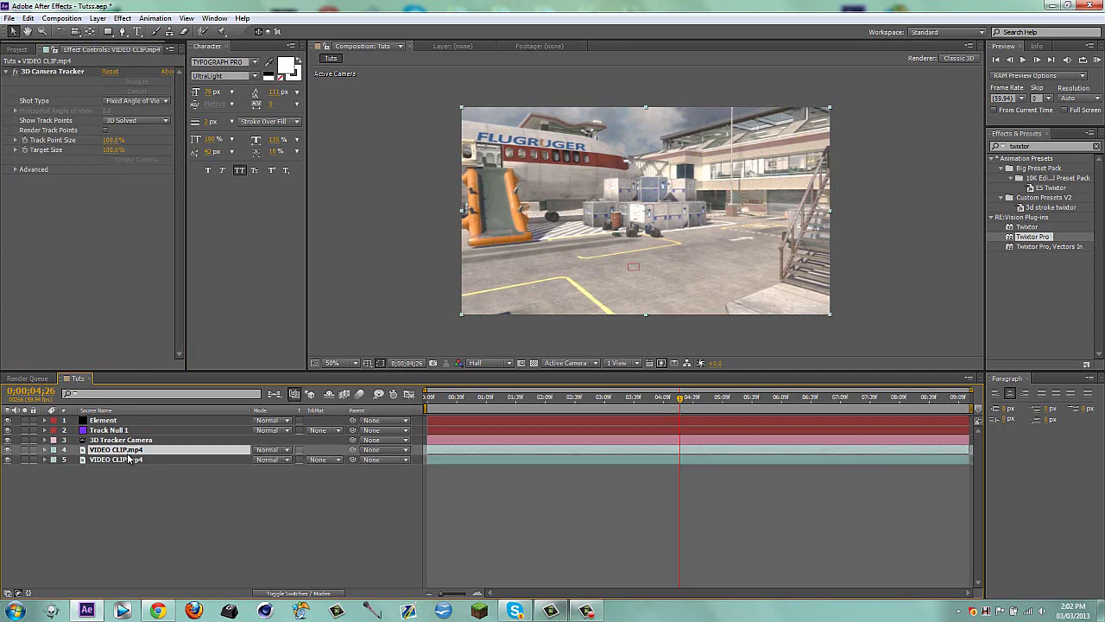
{"action": "left_click", "coordinate": [58, 74]}
{"action": "key", "text": "Delete"}
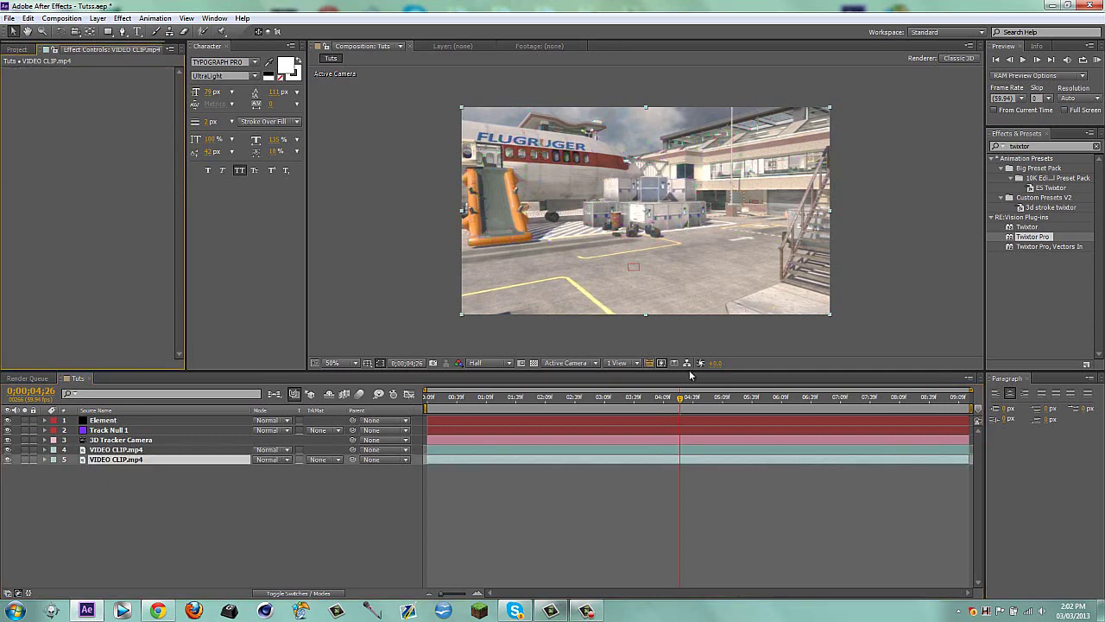
Freeze the duplicate on the current frame and hide the layer.
{"action": "right_click", "coordinate": [705, 300]}
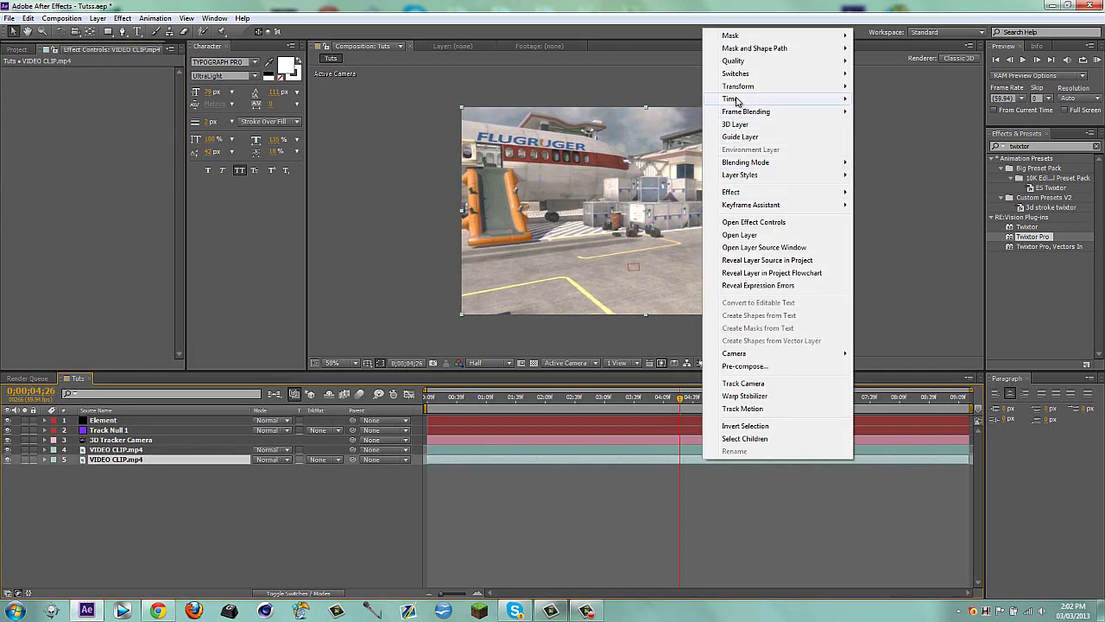
{"action": "mouse_move", "coordinate": [736, 99]}
{"action": "left_click", "coordinate": [939, 139]}
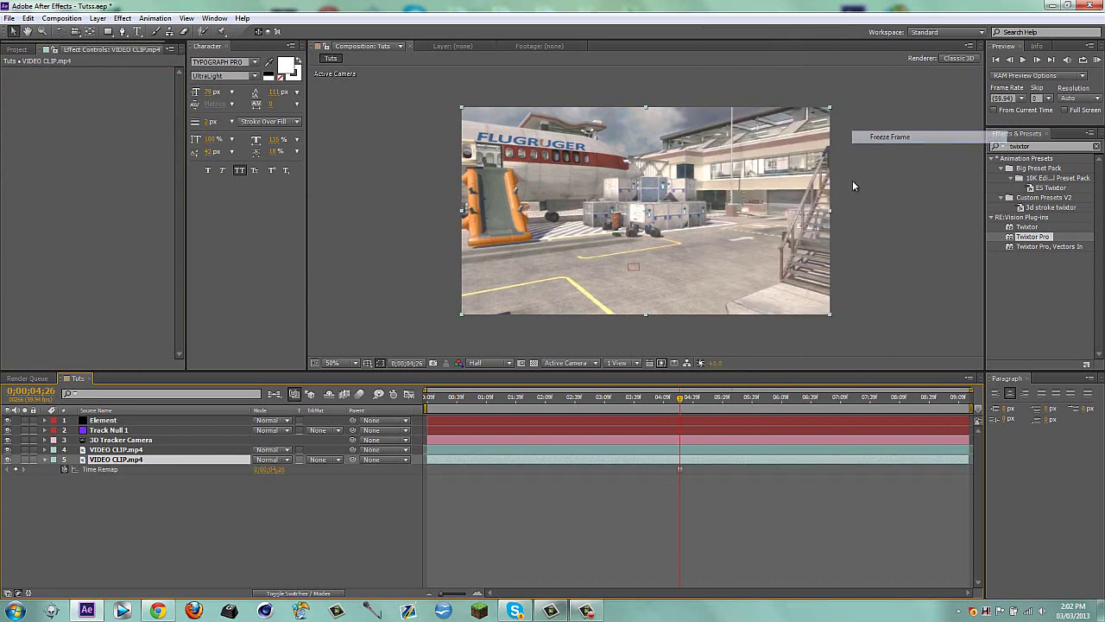
{"action": "left_click", "coordinate": [8, 461]}
{"action": "left_click", "coordinate": [45, 464]}
{"action": "left_click", "coordinate": [999, 146]}
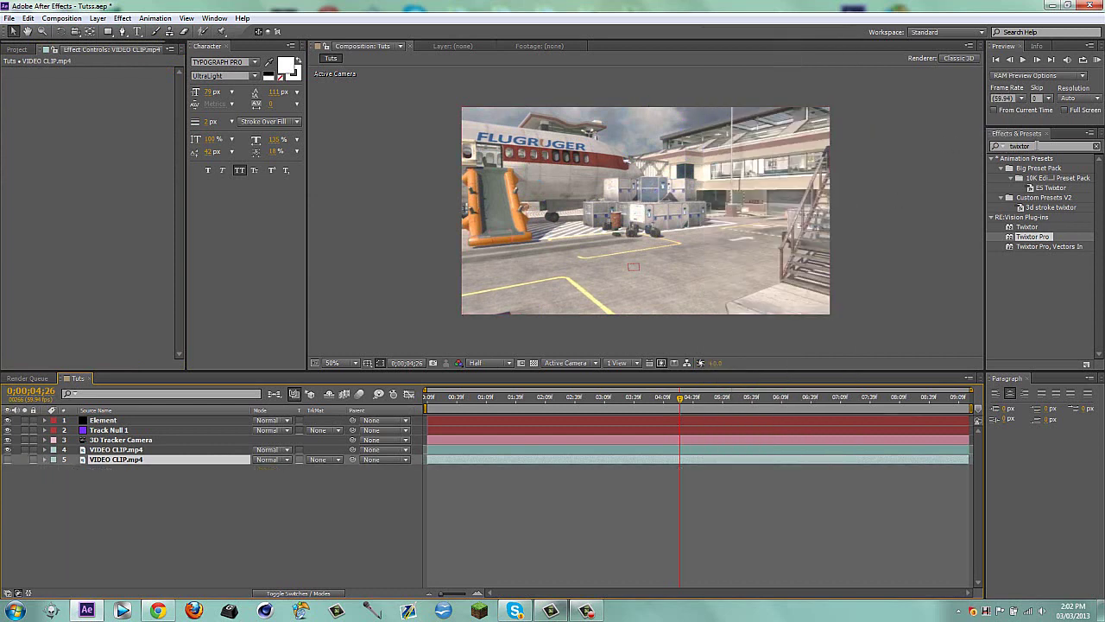
{"action": "type", "text": "gaus"}
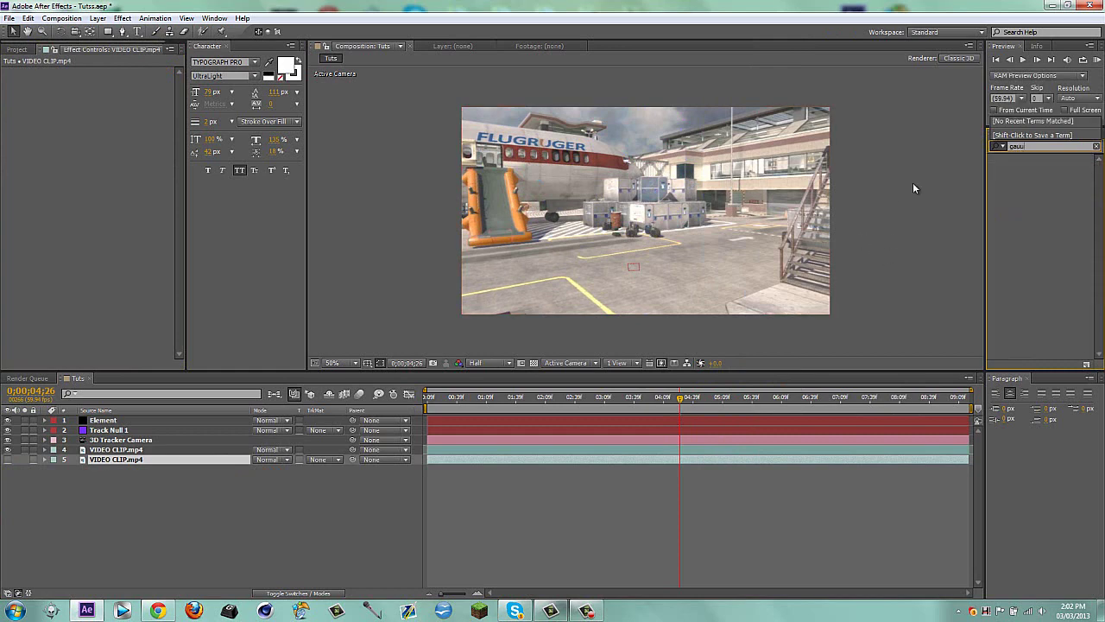
{"action": "key", "text": "BackSpace"}
{"action": "key", "text": "BackSpace"}
{"action": "key", "text": "BackSpace"}
{"action": "key", "text": "BackSpace"}
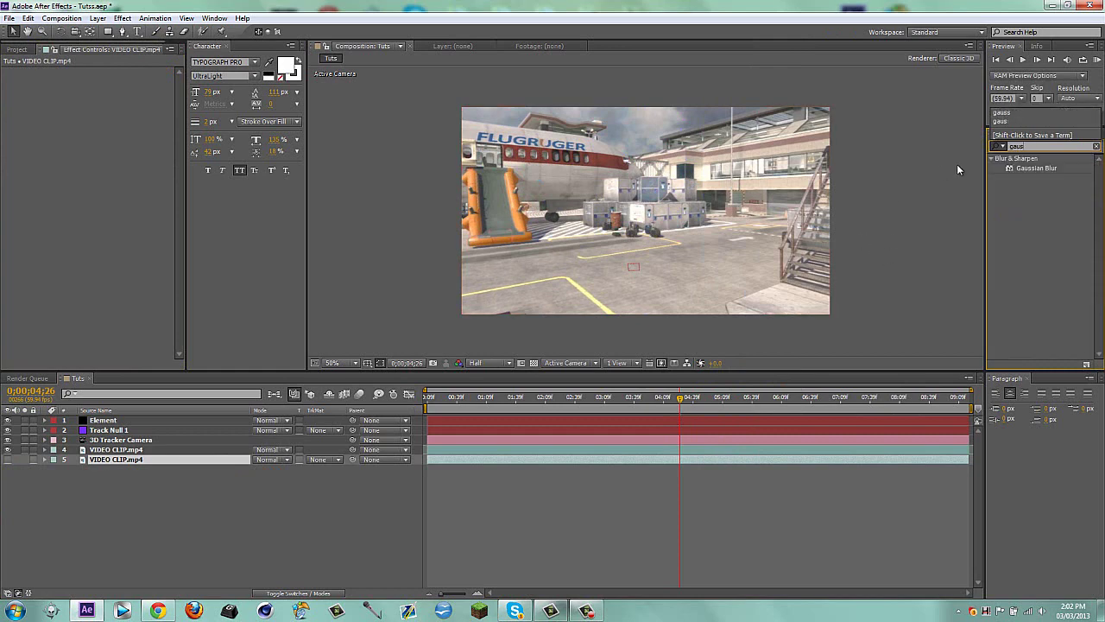
Apply Radial Blur to the frozen duplicate layer and briefly preview it.
{"action": "type", "text": "rad"}
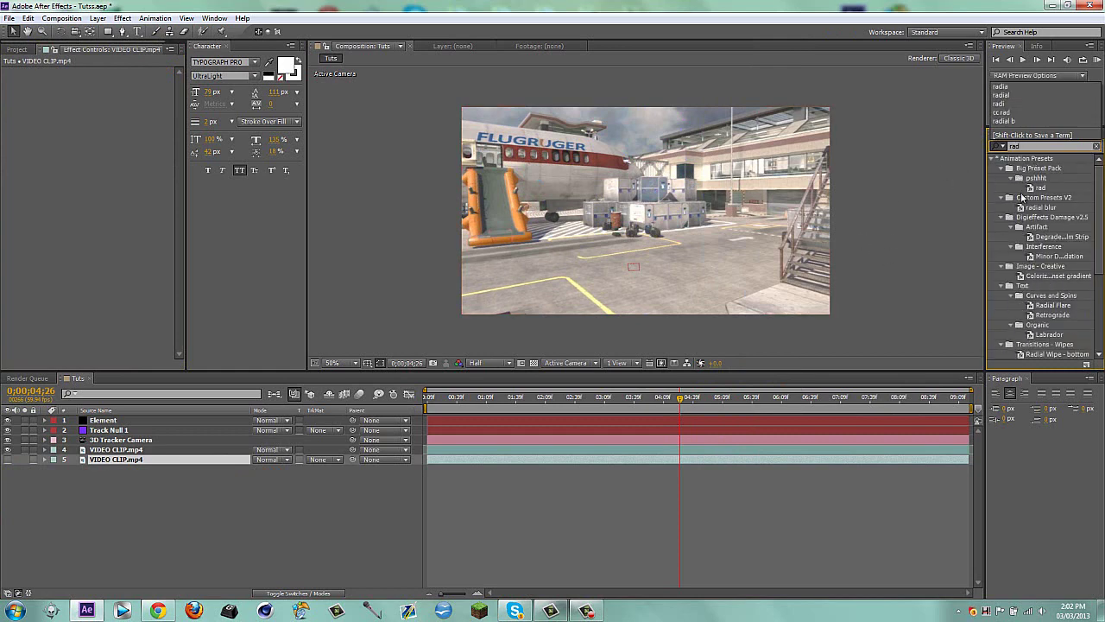
{"action": "type", "text": "i"}
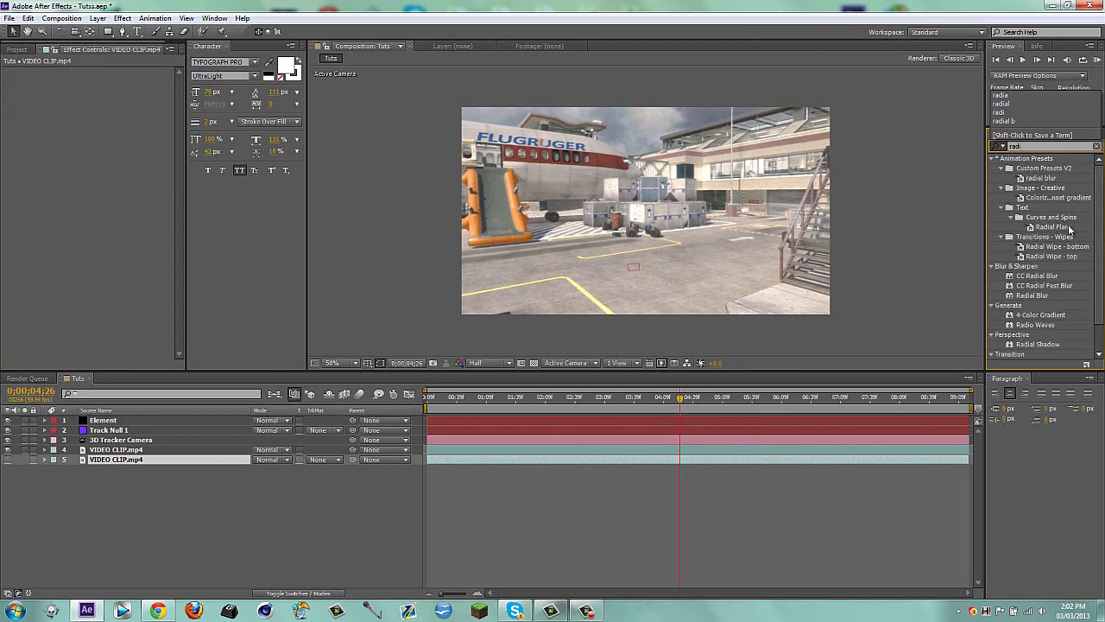
{"action": "type", "text": "al"}
{"action": "left_click", "coordinate": [1034, 276]}
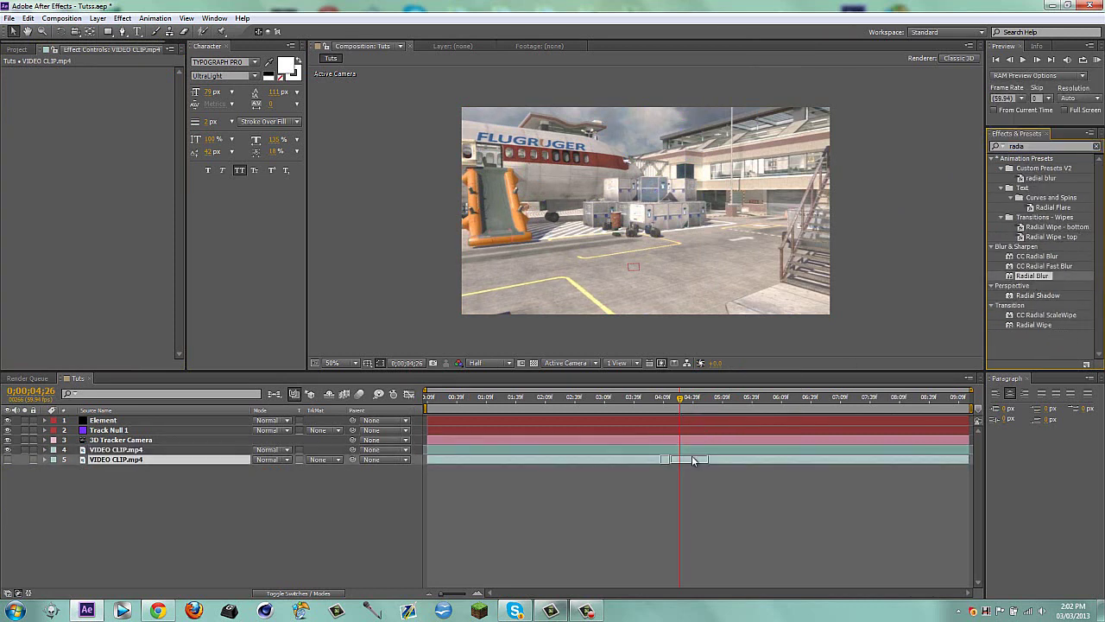
{"action": "left_click_drag", "start_coordinate": [692, 455], "coordinate": [692, 457]}
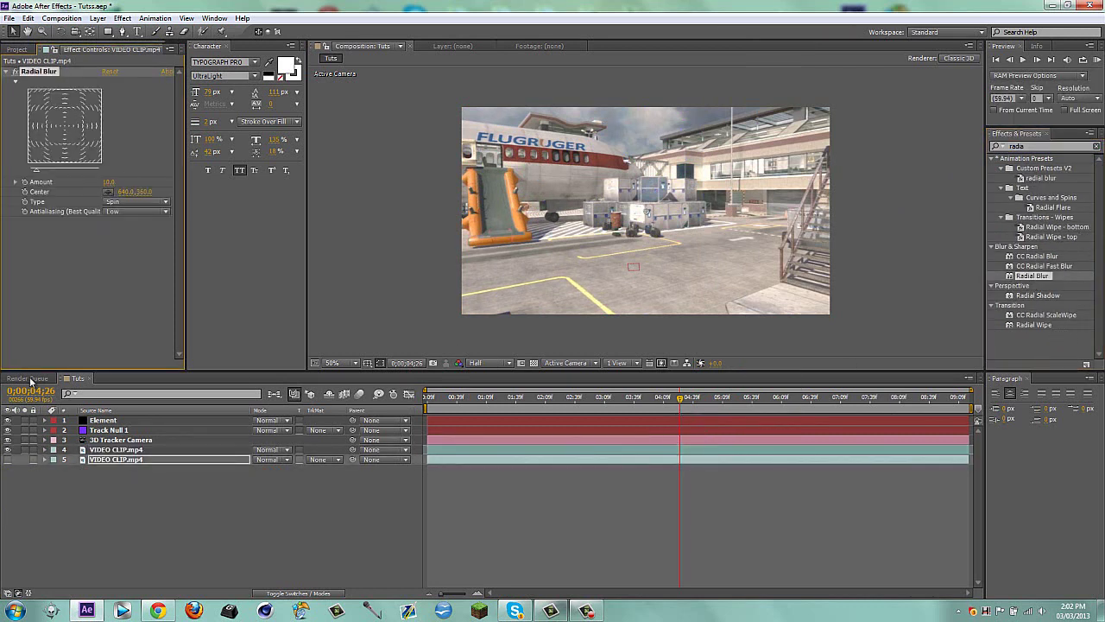
{"action": "left_click", "coordinate": [25, 460]}
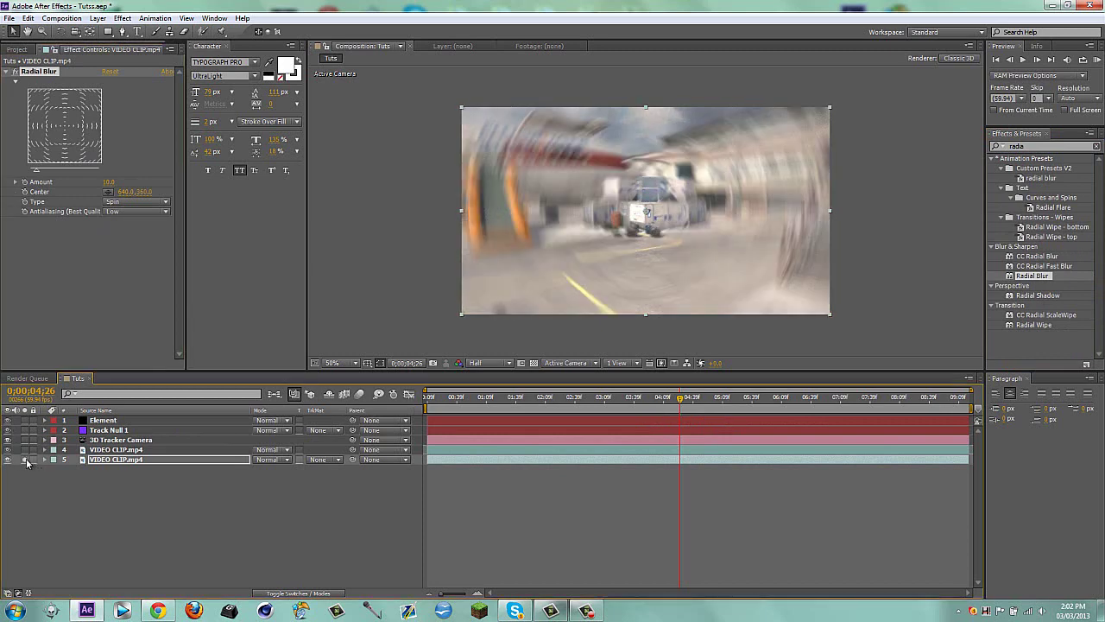
{"action": "left_click", "coordinate": [26, 460]}
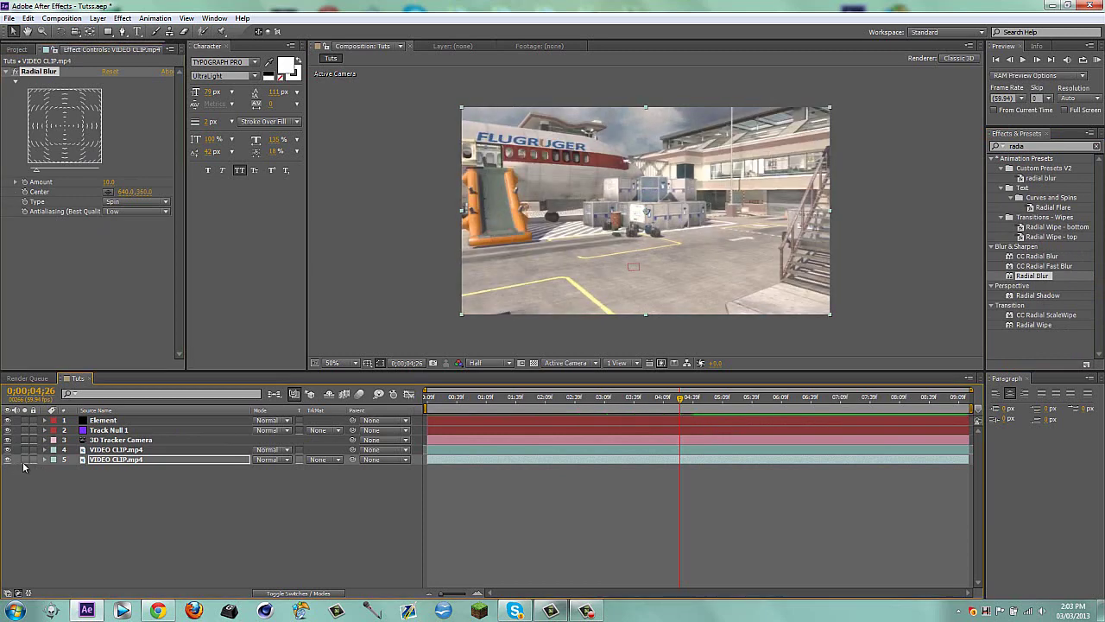
Lower the Radial Blur Amount to 6.0.
{"action": "left_click", "coordinate": [110, 183]}
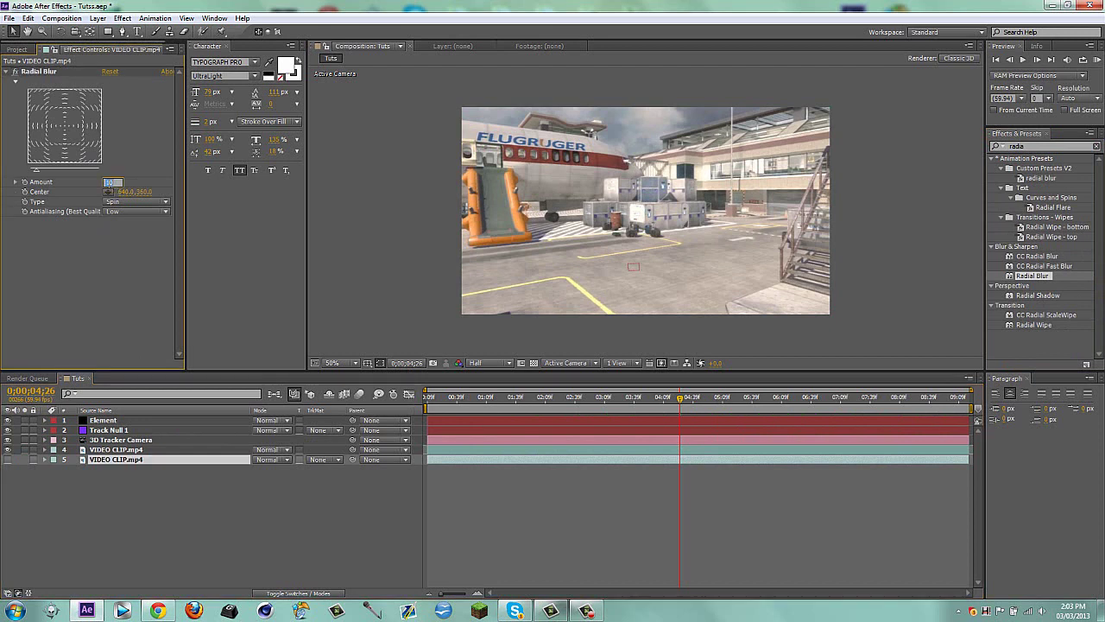
{"action": "type", "text": "0"}
{"action": "key", "text": "Return"}
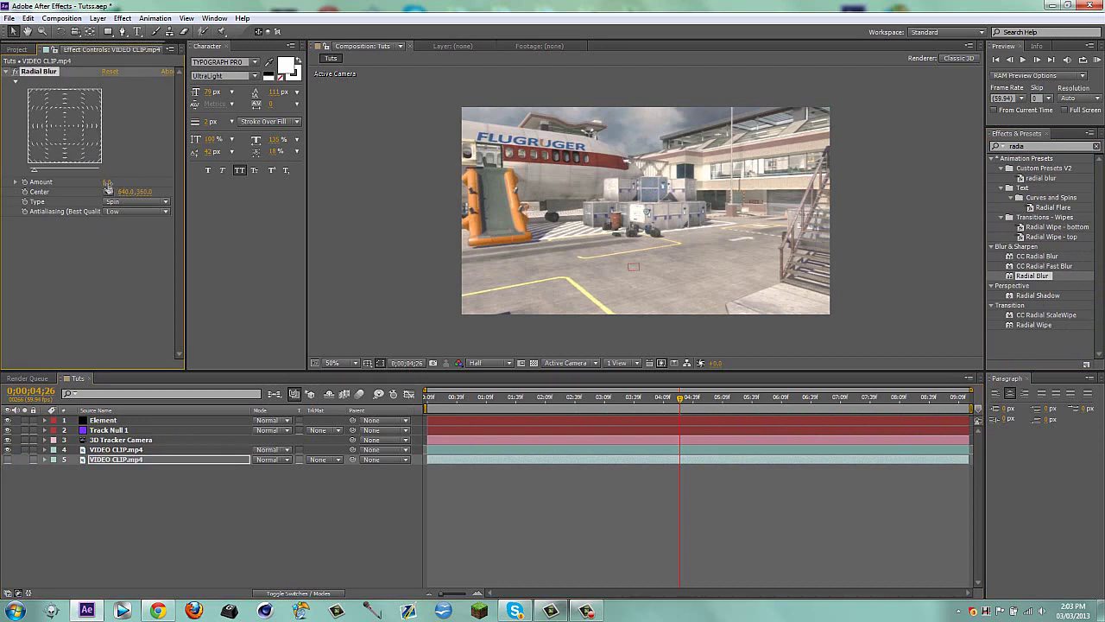
{"action": "left_click", "coordinate": [104, 419]}
Set Element's Custom Texture Map Layer 1 to the frozen clip.
{"action": "left_click", "coordinate": [15, 172]}
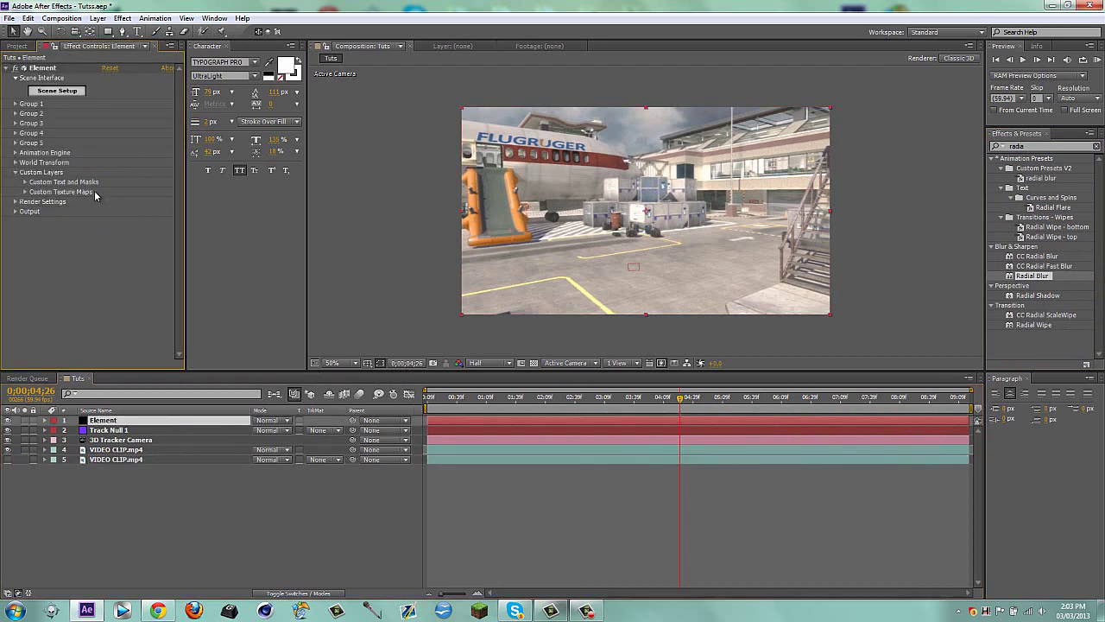
{"action": "left_click", "coordinate": [25, 190]}
{"action": "left_click", "coordinate": [146, 201]}
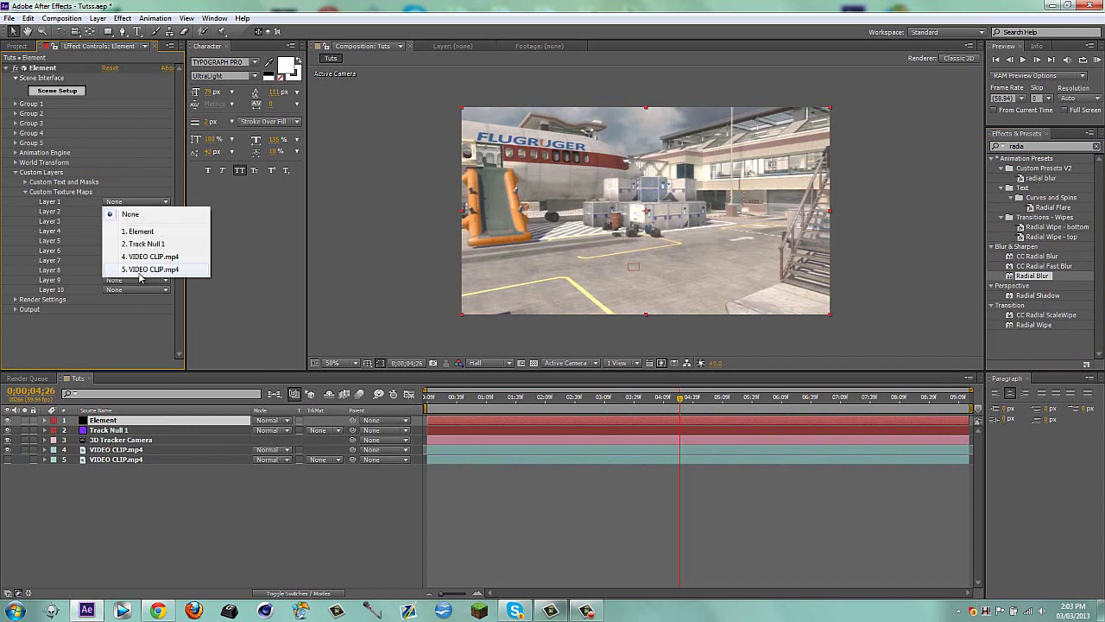
{"action": "left_click", "coordinate": [140, 271]}
Rename the frozen duplicate layer to 'frozne', then open Element's Scene Setup.
{"action": "left_click", "coordinate": [125, 459]}
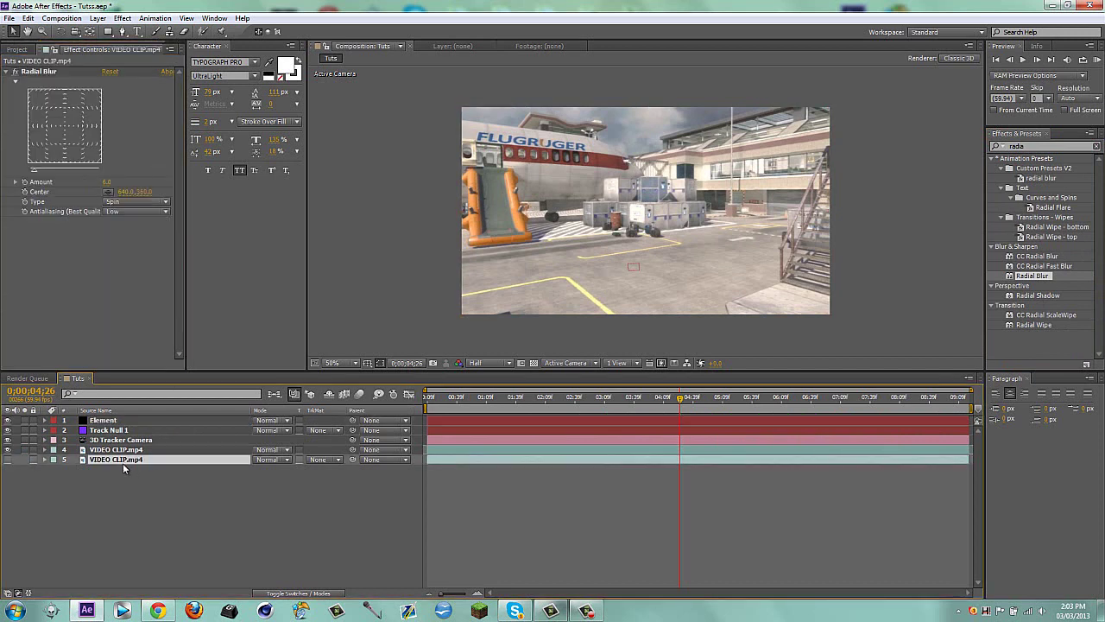
{"action": "key", "text": "Return"}
{"action": "type", "text": "frozne"}
{"action": "key", "text": "Return"}
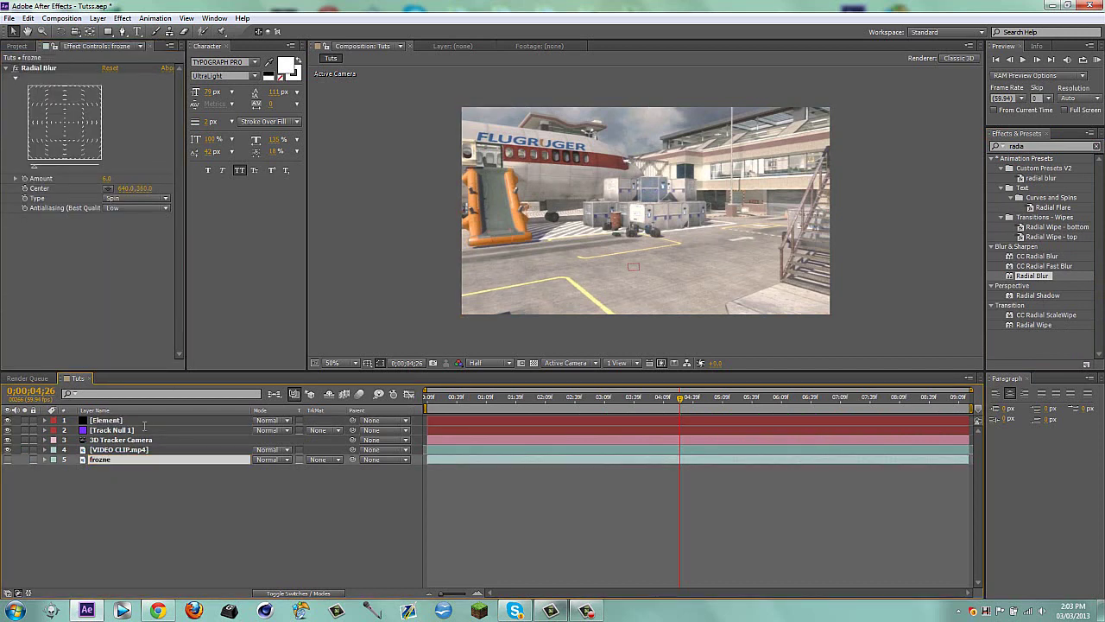
{"action": "left_click", "coordinate": [108, 419]}
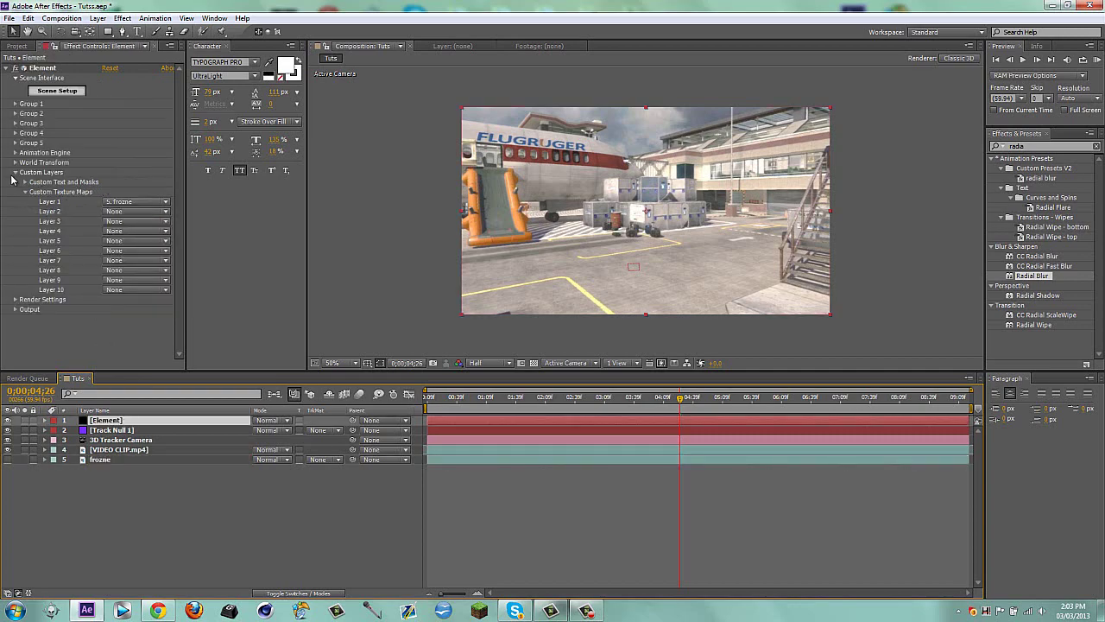
{"action": "left_click", "coordinate": [45, 91]}
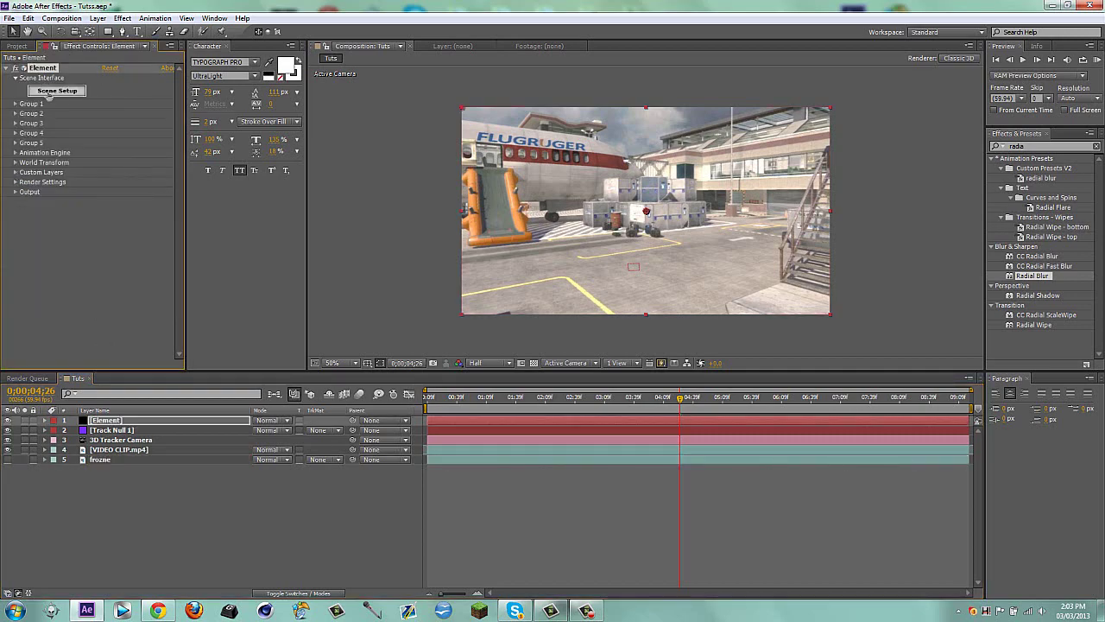
Set the environment map to Custom Layer 1.
{"action": "left_click", "coordinate": [380, 43]}
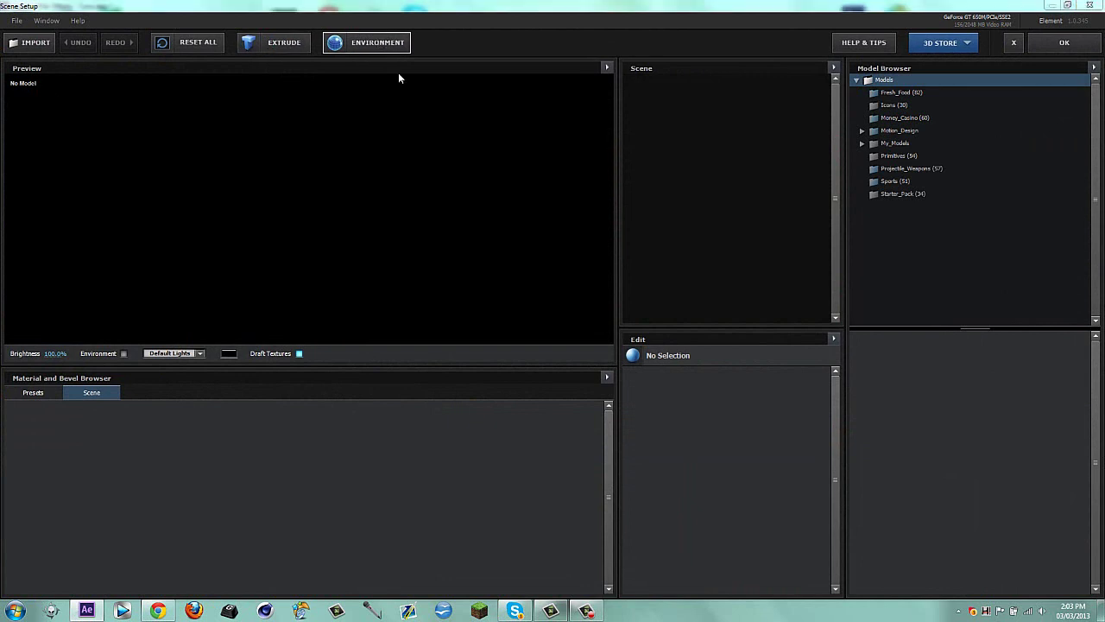
{"action": "left_click", "coordinate": [570, 253]}
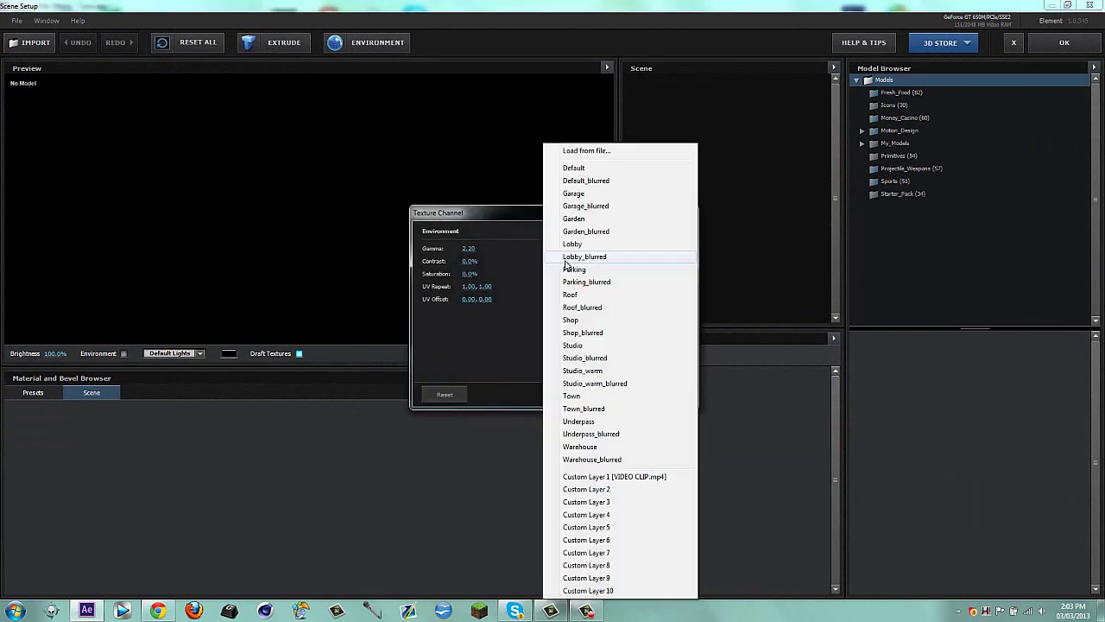
{"action": "left_click", "coordinate": [603, 476]}
{"action": "left_click", "coordinate": [648, 396]}
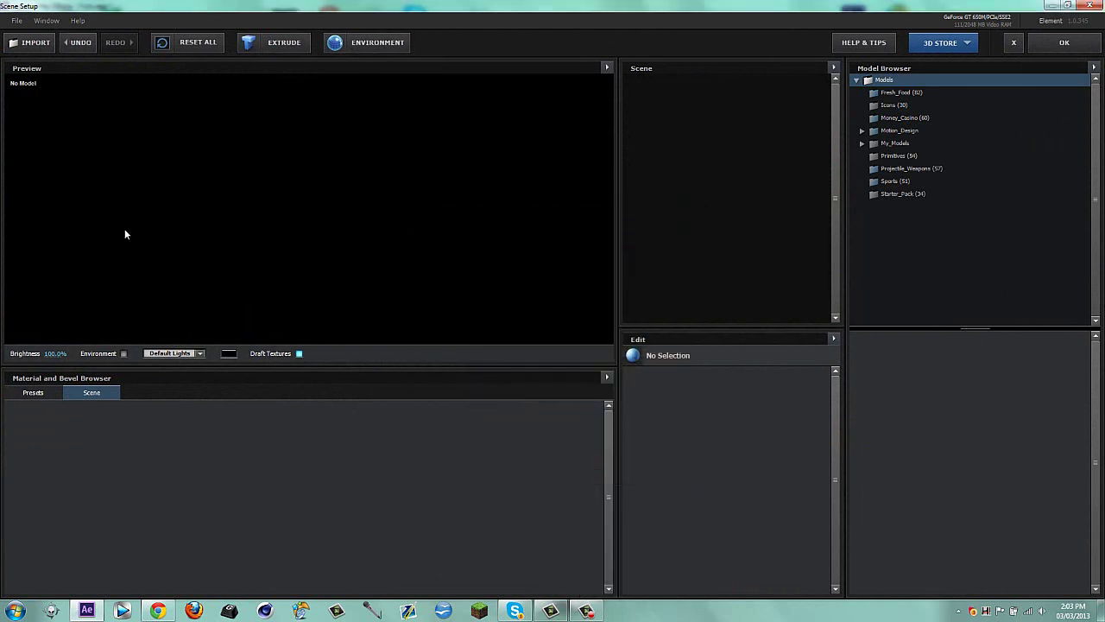
Import the FNT Text Tut.obj model from the Desktop.
{"action": "left_click", "coordinate": [31, 42]}
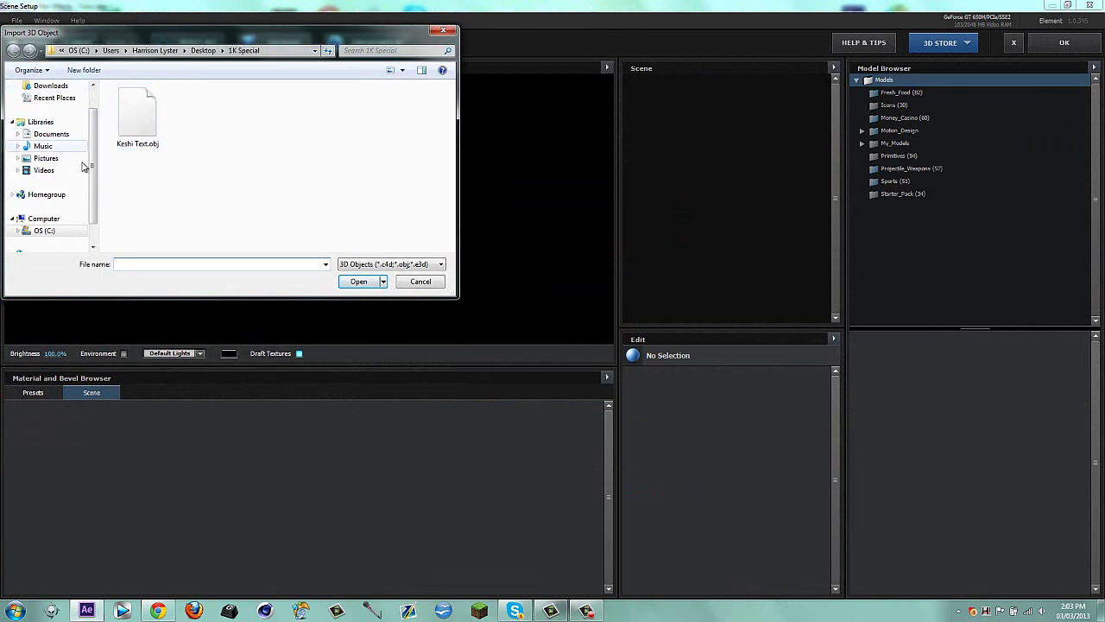
{"action": "scroll", "coordinate": [49, 115], "scroll_direction": "up", "scroll_amount": 2}
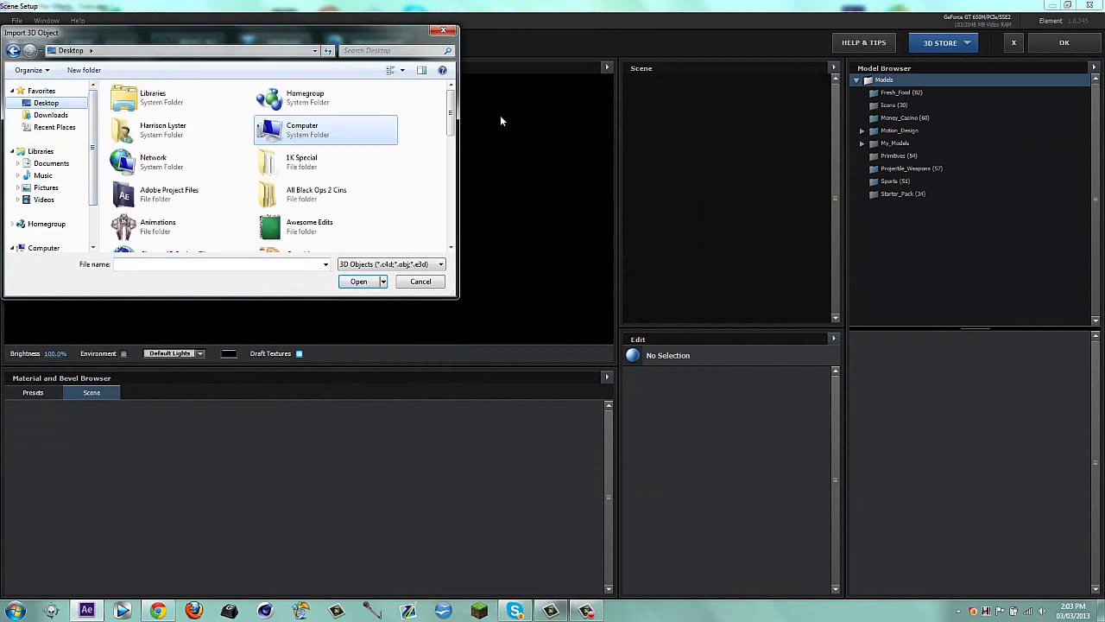
{"action": "left_click_drag", "start_coordinate": [450, 130], "coordinate": [458, 243]}
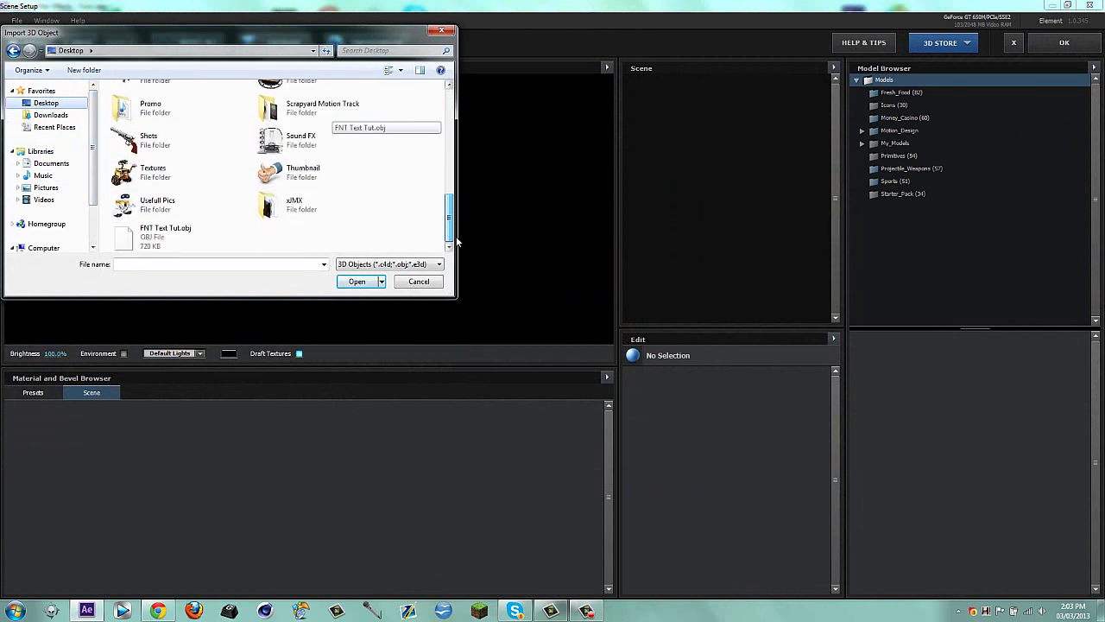
{"action": "double_click", "coordinate": [173, 245]}
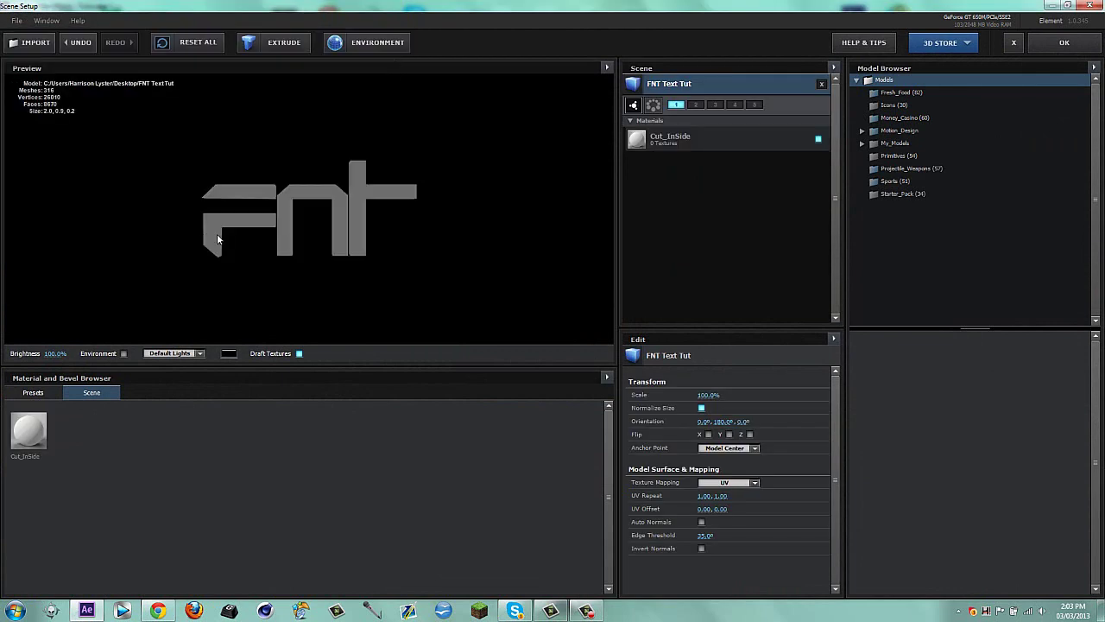
Turn on Auto Normals for FNT Text Tut and orbit the preview to inspect the letters.
{"action": "left_click_drag", "start_coordinate": [301, 175], "coordinate": [328, 184]}
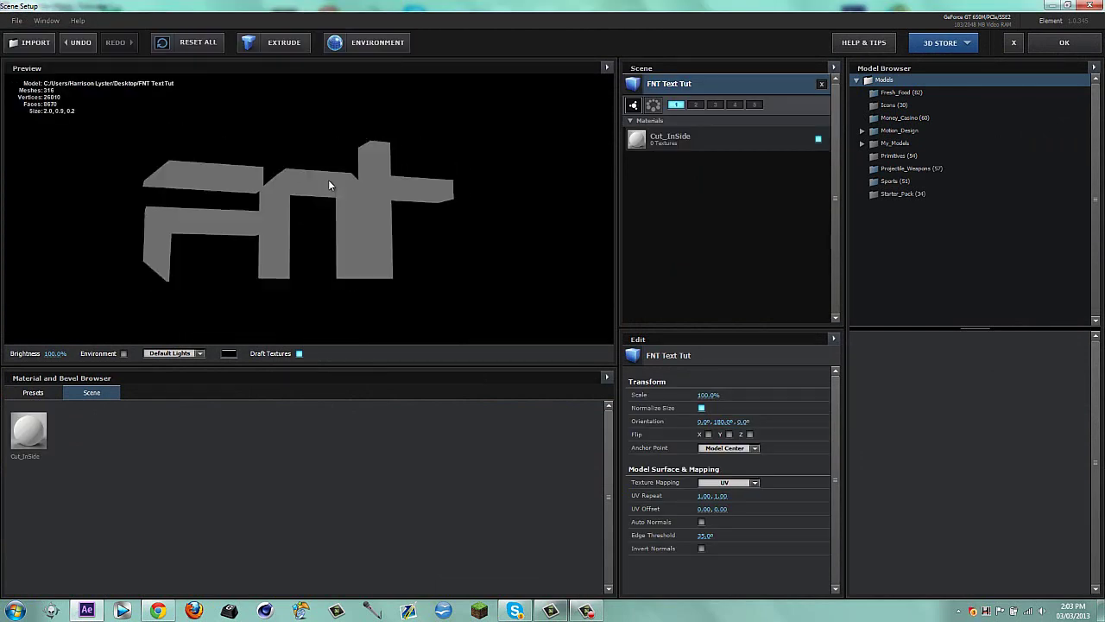
{"action": "double_click", "coordinate": [662, 85]}
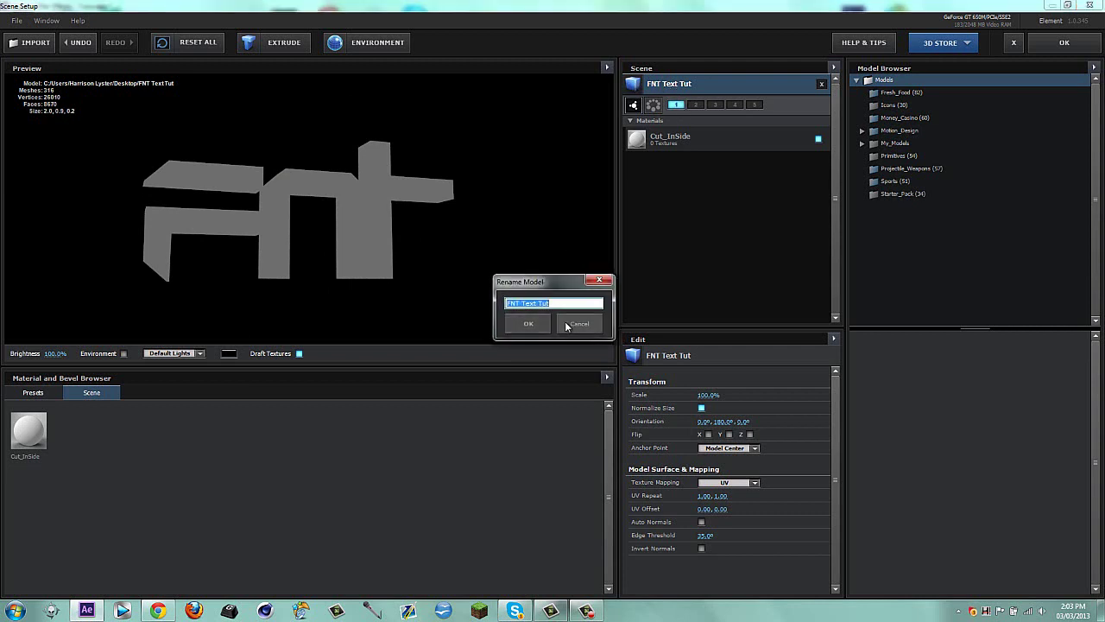
{"action": "left_click", "coordinate": [580, 323]}
{"action": "left_click", "coordinate": [701, 522]}
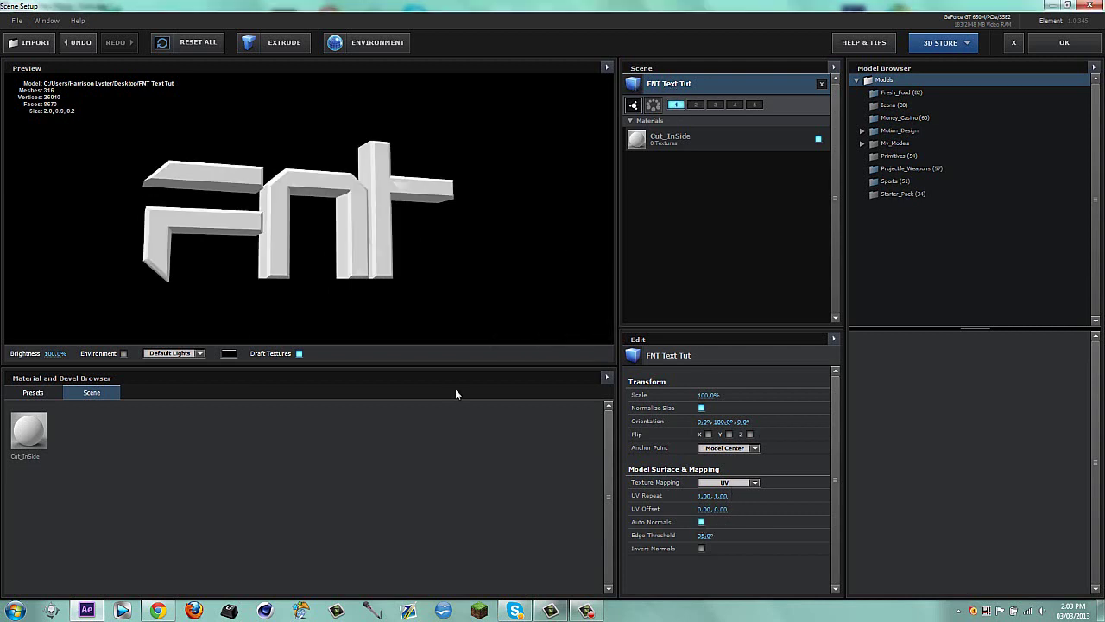
{"action": "mouse_move", "coordinate": [285, 195]}
{"action": "left_mouse_down"}
{"action": "mouse_move", "coordinate": [328, 232]}
{"action": "mouse_move", "coordinate": [294, 195]}
{"action": "mouse_move", "coordinate": [363, 172]}
{"action": "mouse_move", "coordinate": [254, 204]}
{"action": "mouse_move", "coordinate": [277, 250]}
{"action": "mouse_move", "coordinate": [360, 253]}
{"action": "left_mouse_up"}
{"action": "scroll", "coordinate": [429, 243], "scroll_direction": "up", "scroll_amount": 8}
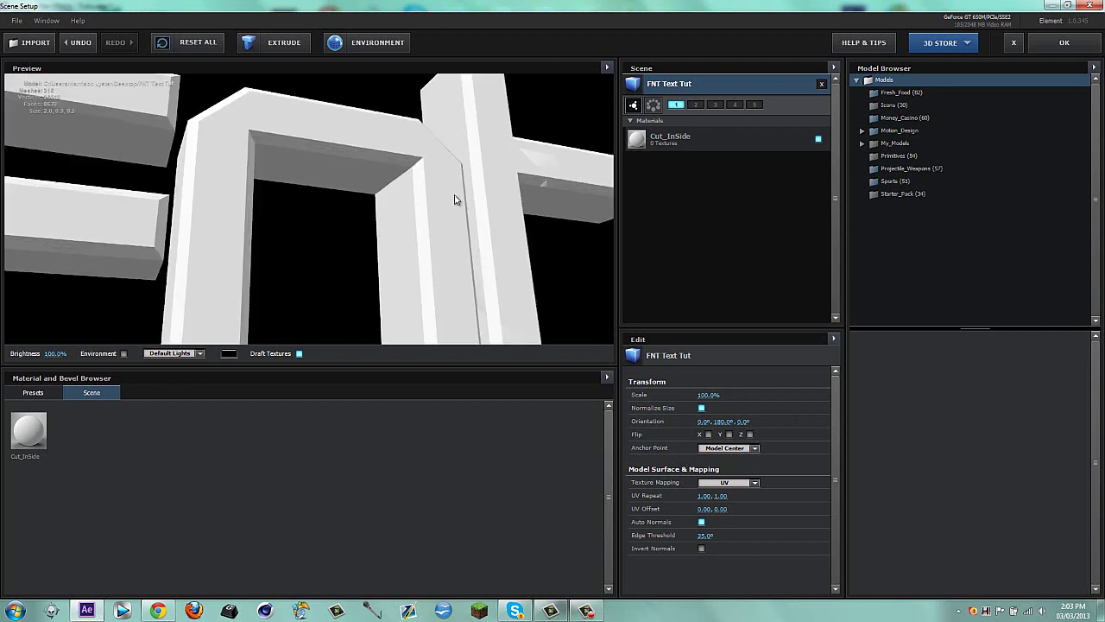
{"action": "left_click_drag", "start_coordinate": [496, 203], "coordinate": [359, 205]}
{"action": "scroll", "coordinate": [322, 198], "scroll_direction": "down", "scroll_amount": 8}
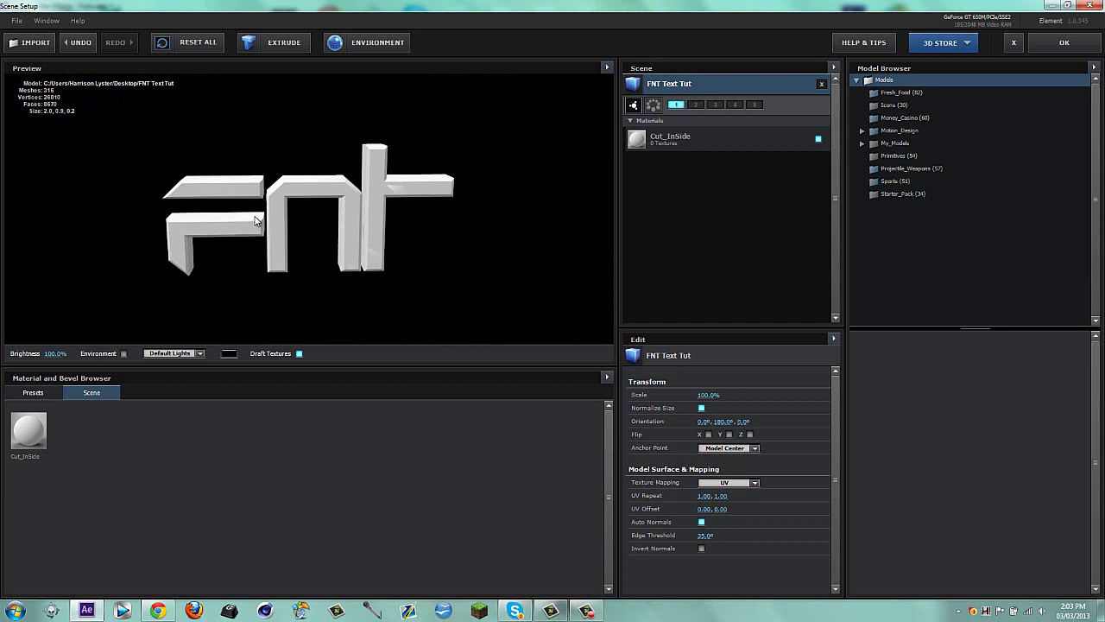
Browse the Pro_Shaders presets to the Metal materials.
{"action": "left_click", "coordinate": [32, 392]}
{"action": "left_click", "coordinate": [52, 432]}
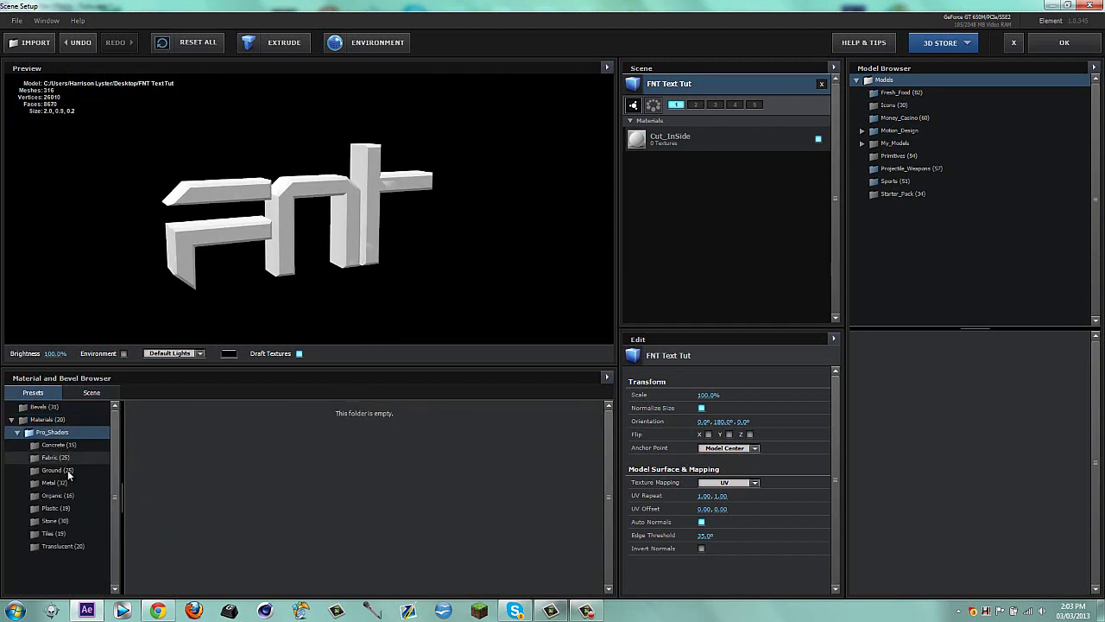
{"action": "left_click", "coordinate": [59, 455]}
{"action": "left_click", "coordinate": [67, 443]}
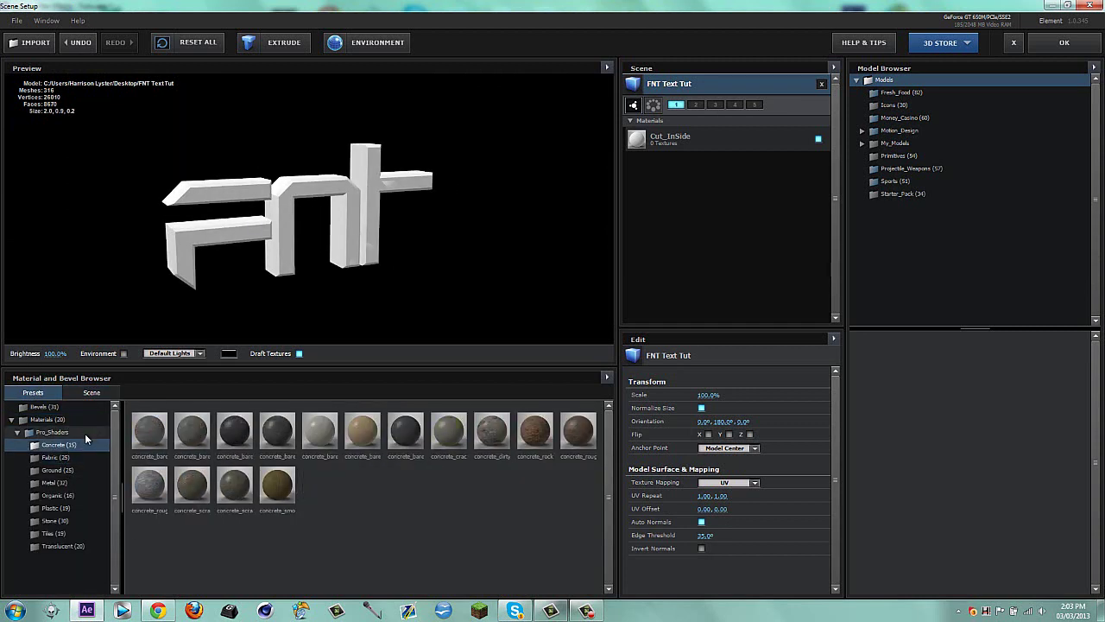
{"action": "left_click", "coordinate": [62, 484]}
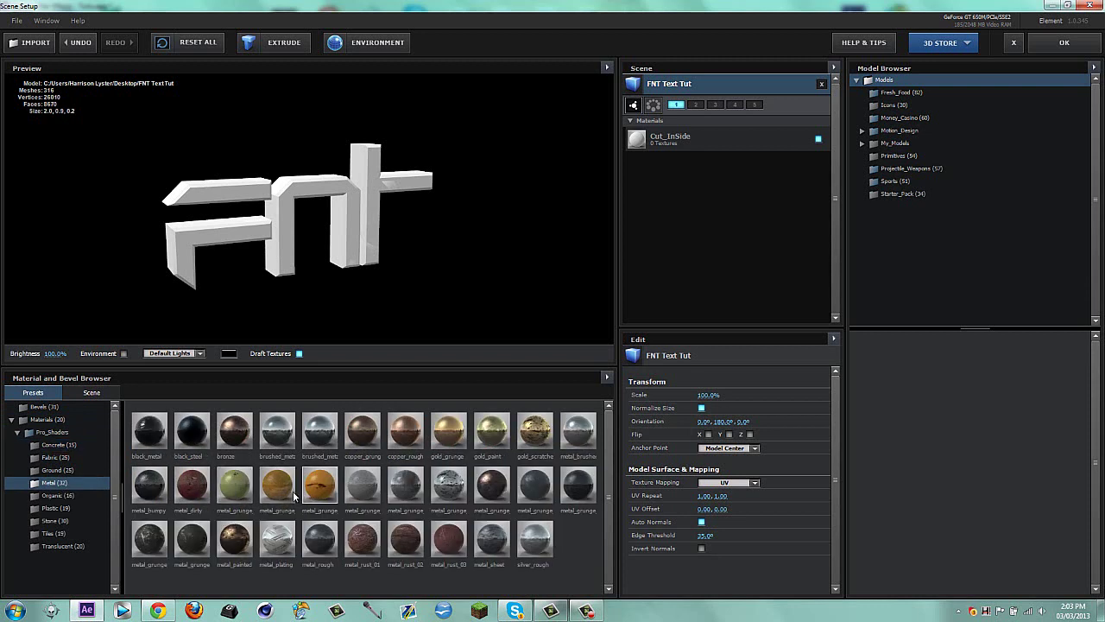
Try gold_grunge and other metals, settle on brushed_metal, and close Scene Setup.
{"action": "left_click_drag", "start_coordinate": [281, 490], "coordinate": [271, 207]}
{"action": "left_click_drag", "start_coordinate": [448, 431], "coordinate": [361, 227]}
{"action": "left_click_drag", "start_coordinate": [358, 288], "coordinate": [330, 257]}
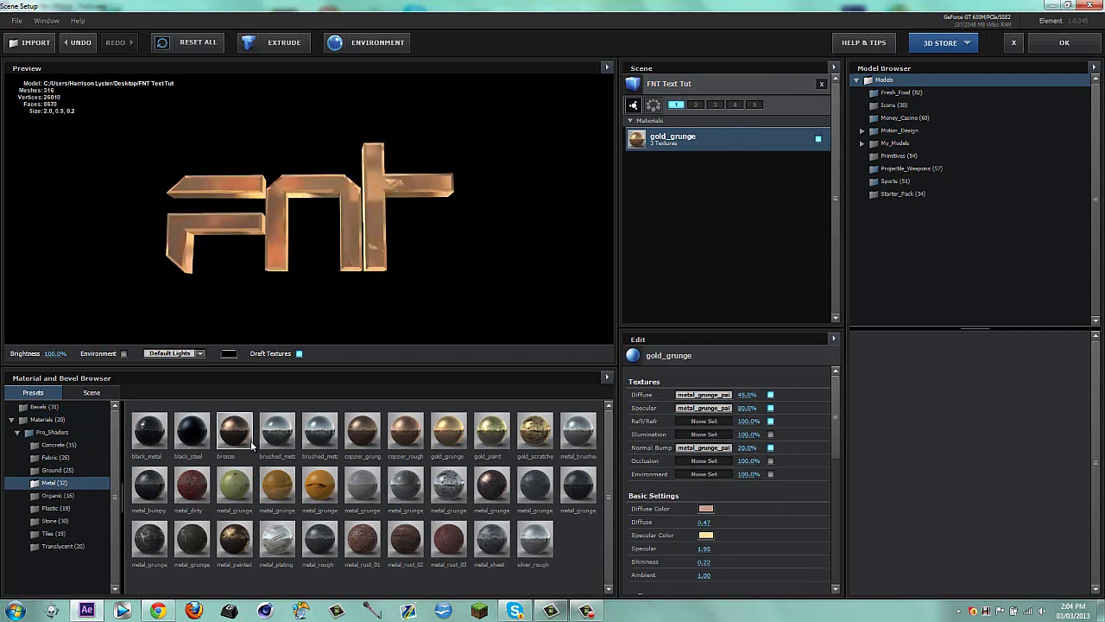
{"action": "mouse_move", "coordinate": [251, 441]}
{"action": "left_mouse_down"}
{"action": "mouse_move", "coordinate": [228, 270]}
{"action": "mouse_move", "coordinate": [260, 221]}
{"action": "left_mouse_up"}
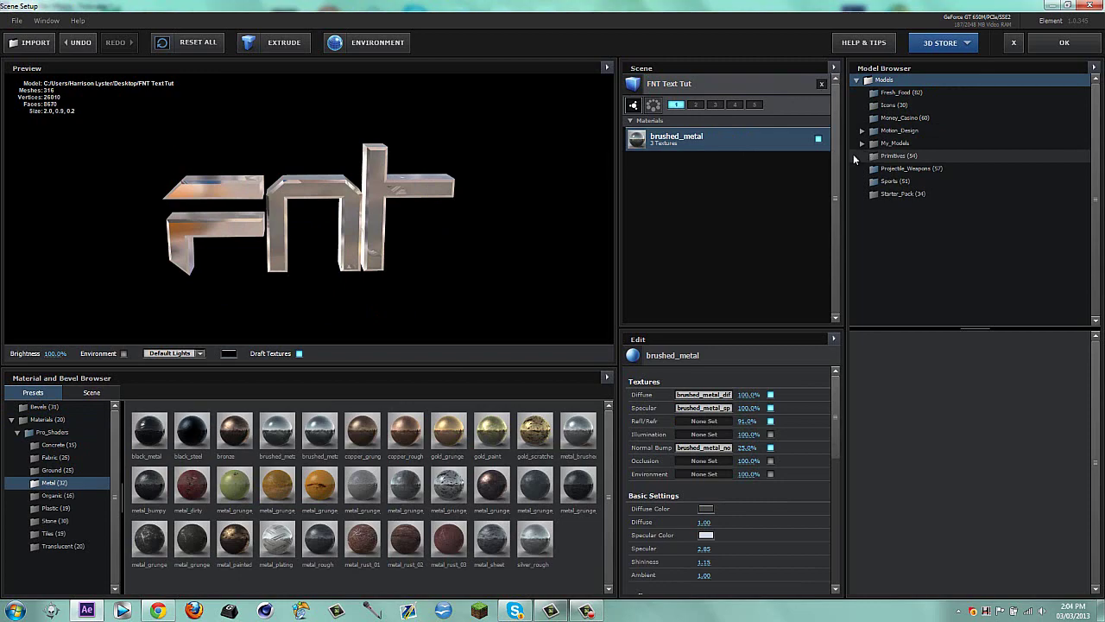
{"action": "left_click", "coordinate": [1065, 47]}
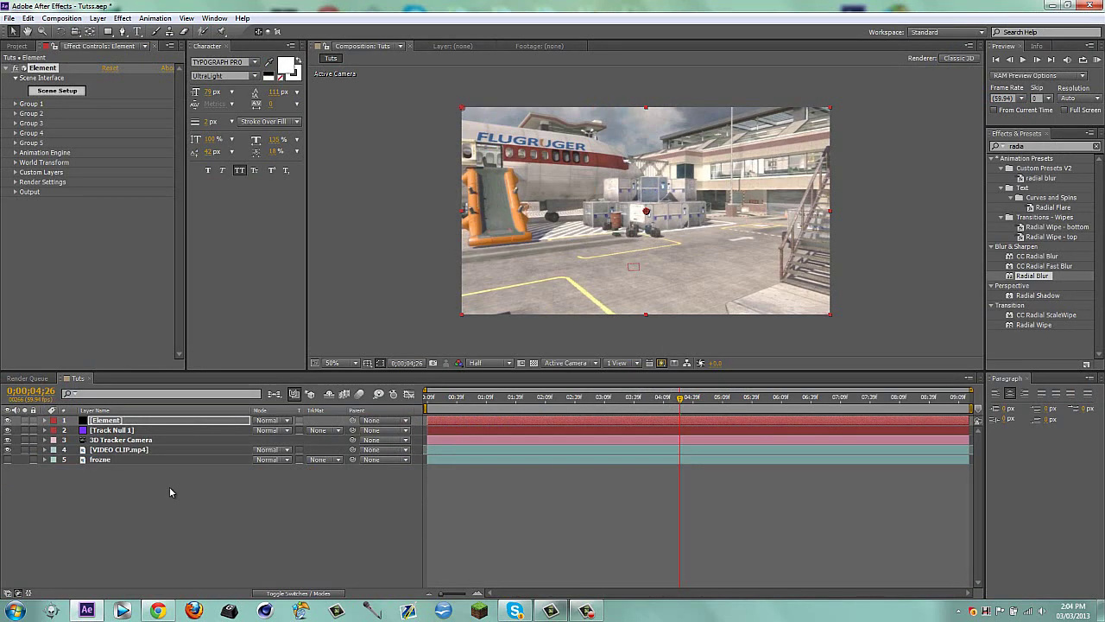
Step through the footage to frame 3;41 and reveal Track Null 1's position values.
{"action": "left_click", "coordinate": [451, 397]}
{"action": "left_click", "coordinate": [496, 399]}
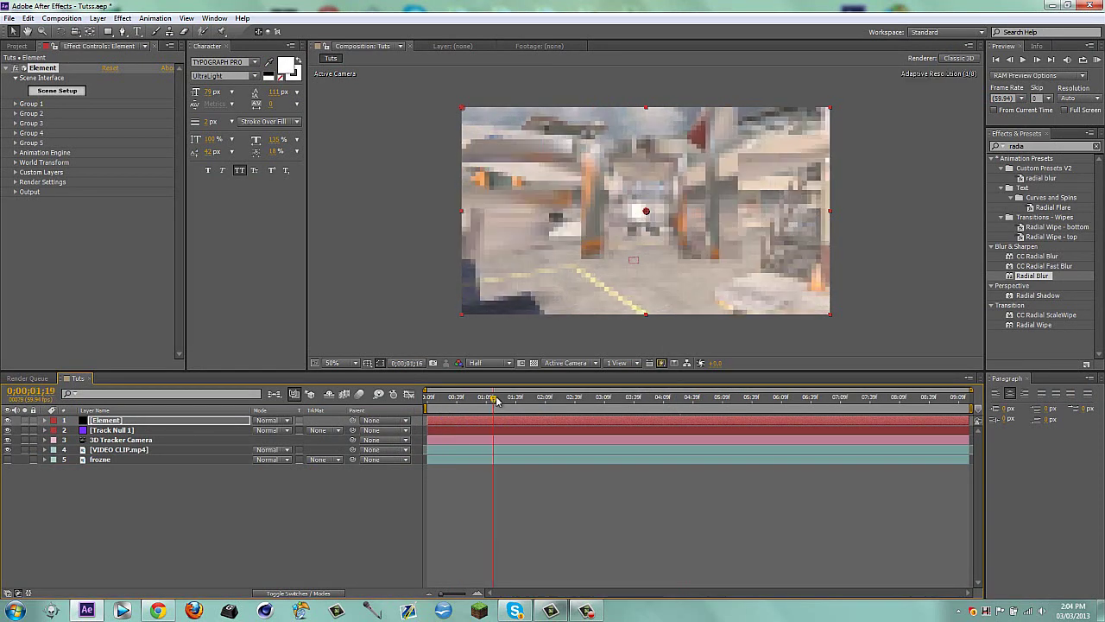
{"action": "left_click", "coordinate": [547, 399]}
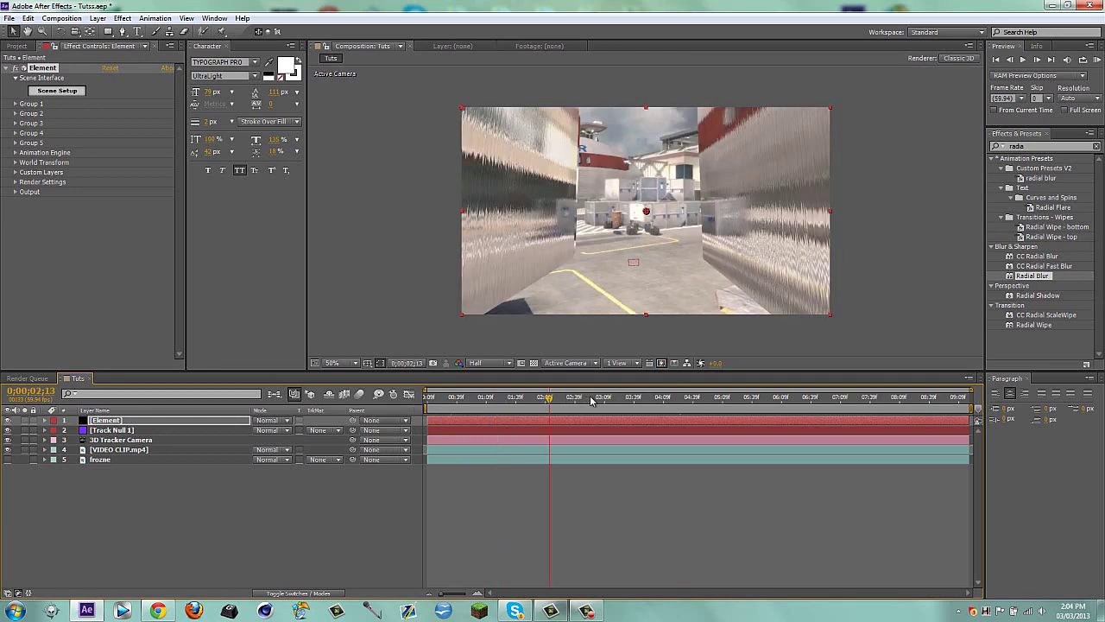
{"action": "left_click", "coordinate": [601, 399]}
{"action": "left_click", "coordinate": [621, 399]}
{"action": "left_click", "coordinate": [636, 399]}
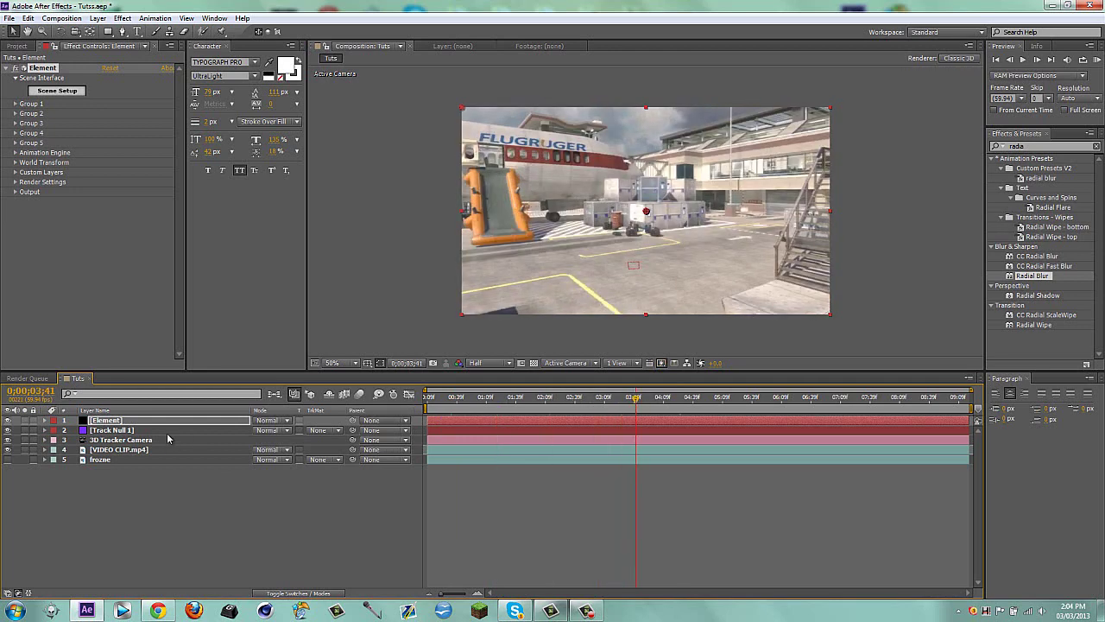
{"action": "left_click", "coordinate": [138, 430]}
{"action": "key", "text": "p"}
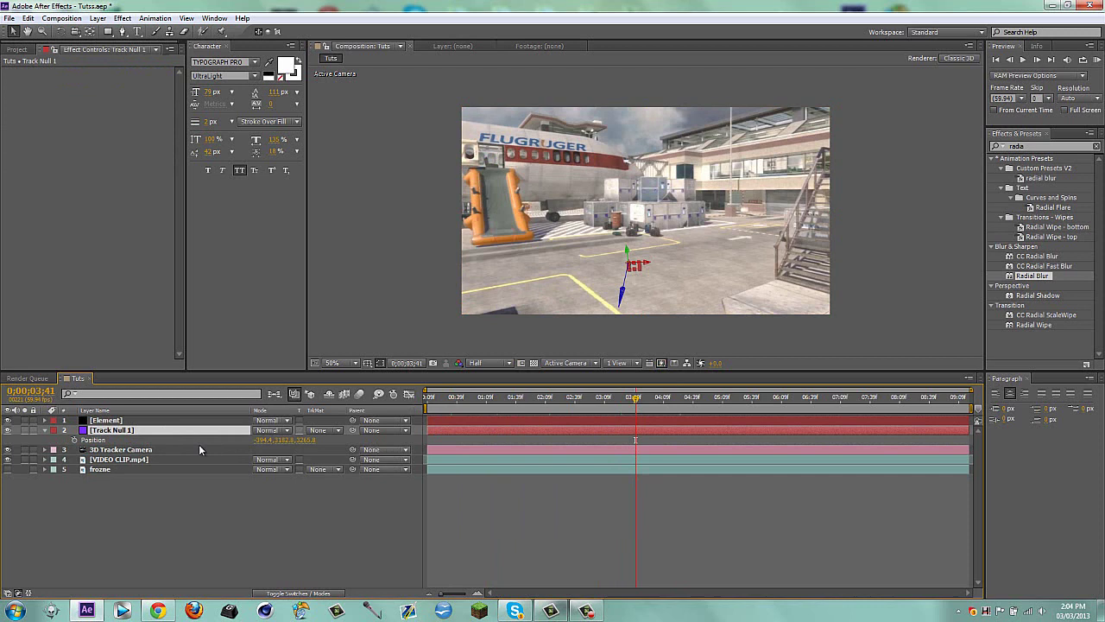
In Element's Group 1 Particle Replicator, set Position Z to 3000.
{"action": "left_click", "coordinate": [136, 420]}
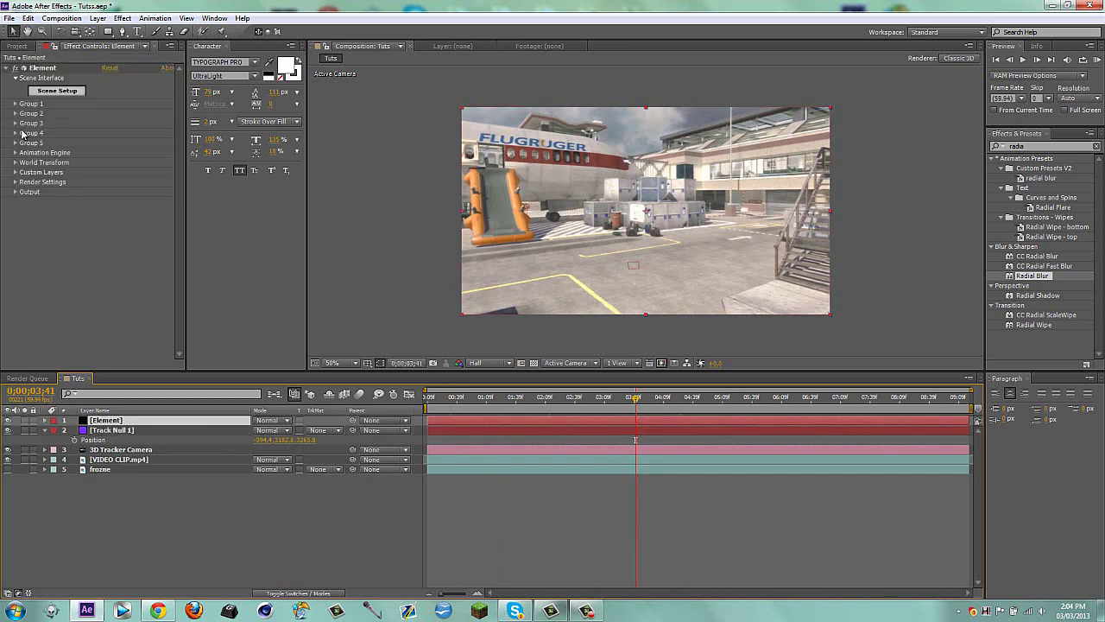
{"action": "left_click", "coordinate": [15, 103]}
{"action": "left_click", "coordinate": [25, 114]}
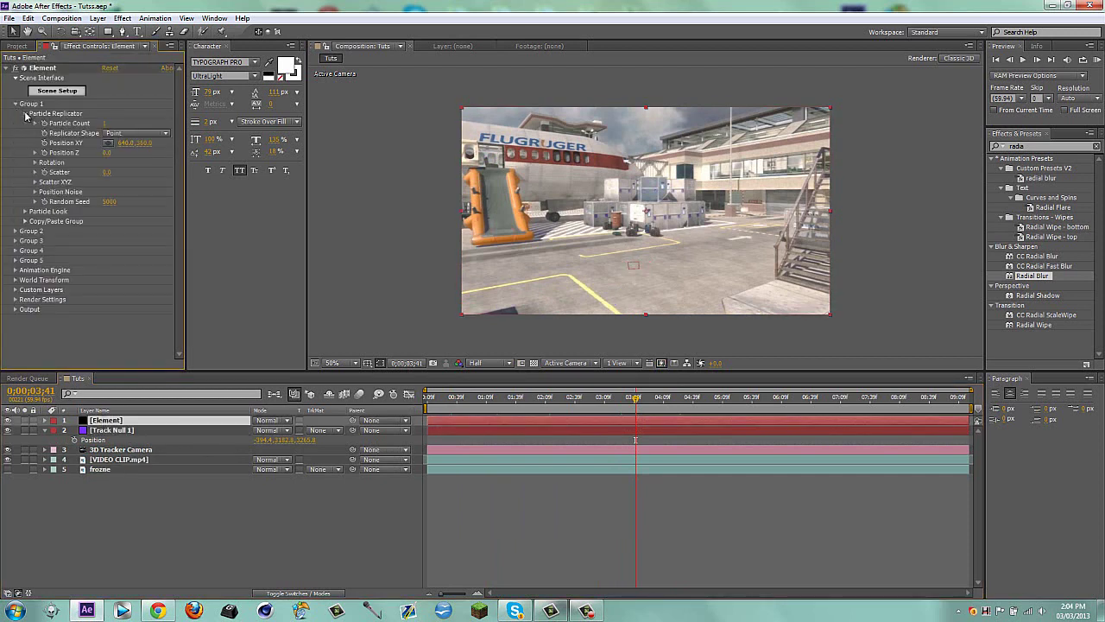
{"action": "left_click", "coordinate": [105, 152]}
{"action": "key", "text": "Return"}
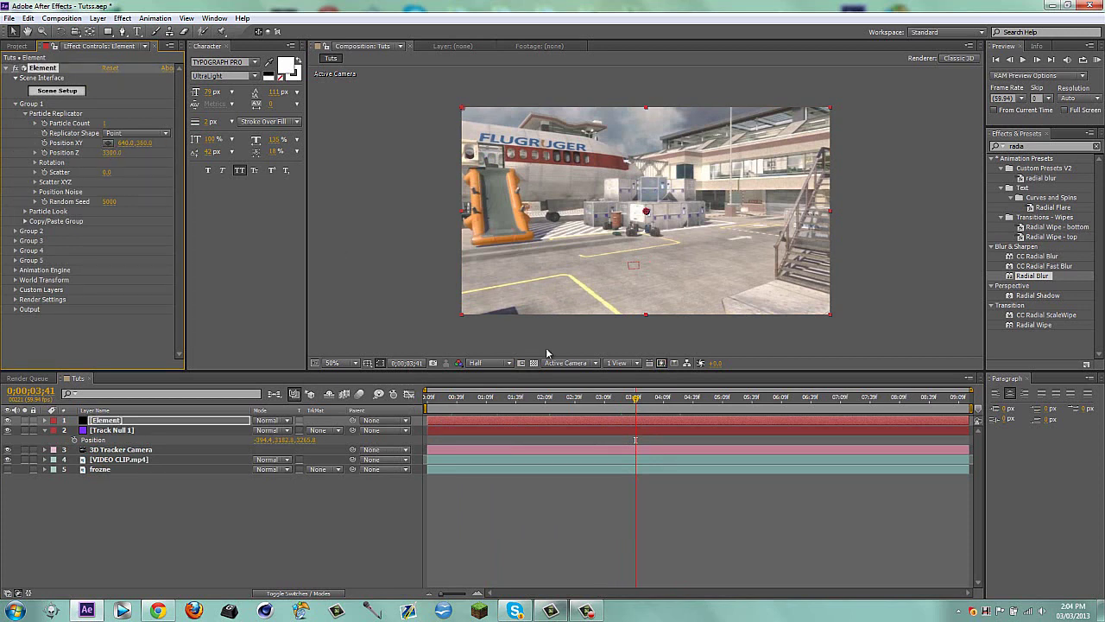
{"action": "left_click", "coordinate": [429, 513]}
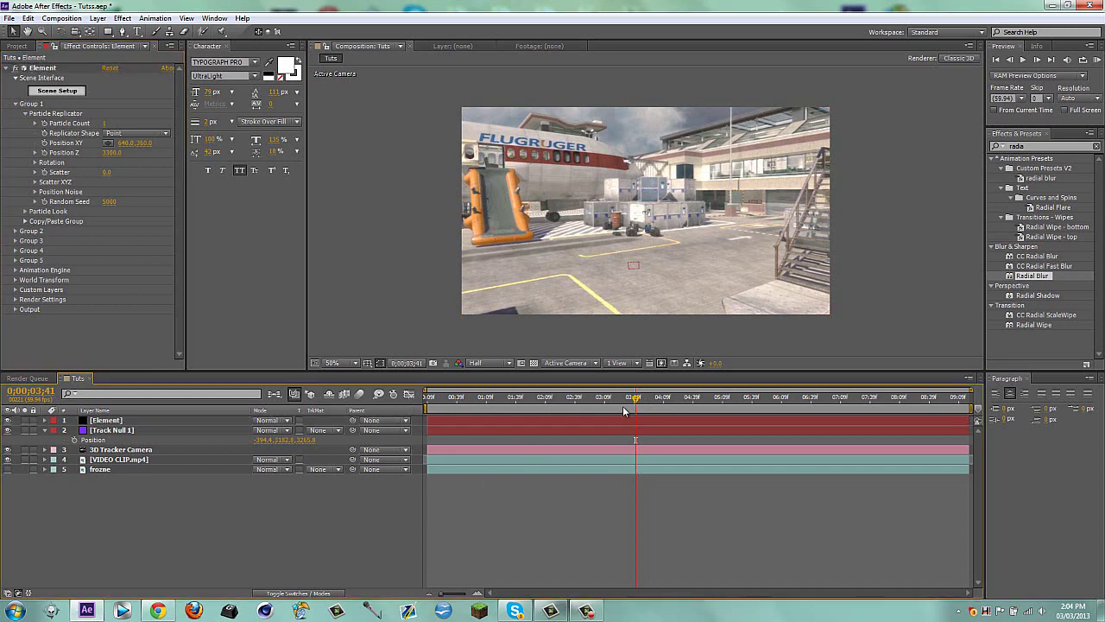
{"action": "scroll", "coordinate": [691, 233], "scroll_direction": "up", "scroll_amount": 2}
{"action": "scroll", "coordinate": [654, 208], "scroll_direction": "down", "scroll_amount": 2}
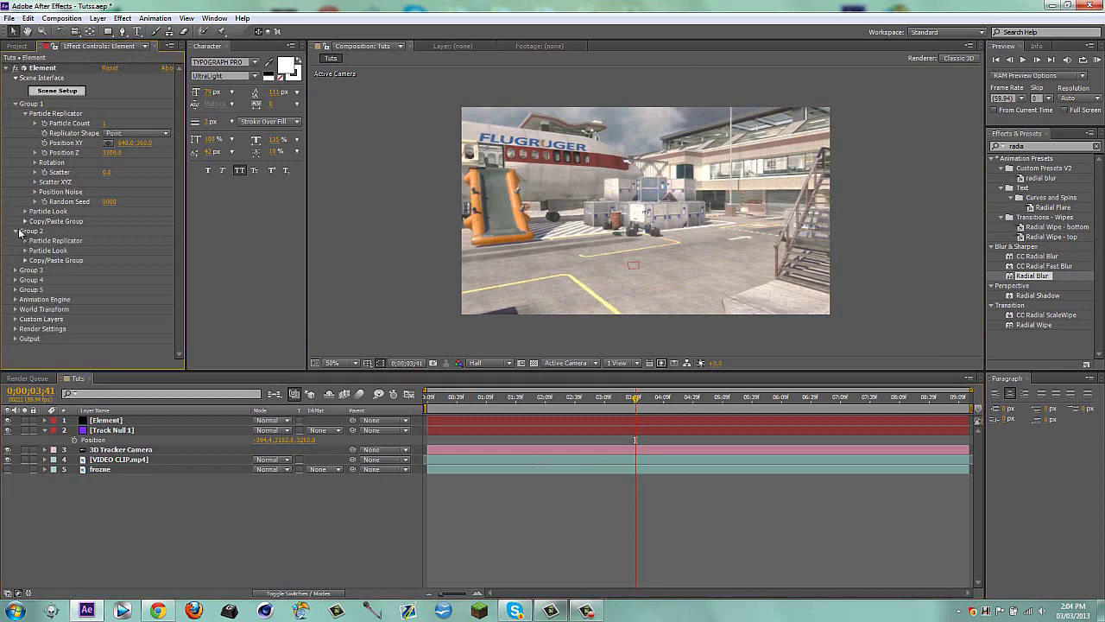
Set Position Z to 2500 and raise the Particle Look size to 60.
{"action": "left_click", "coordinate": [25, 211]}
{"action": "left_click_drag", "start_coordinate": [112, 221], "coordinate": [129, 221]}
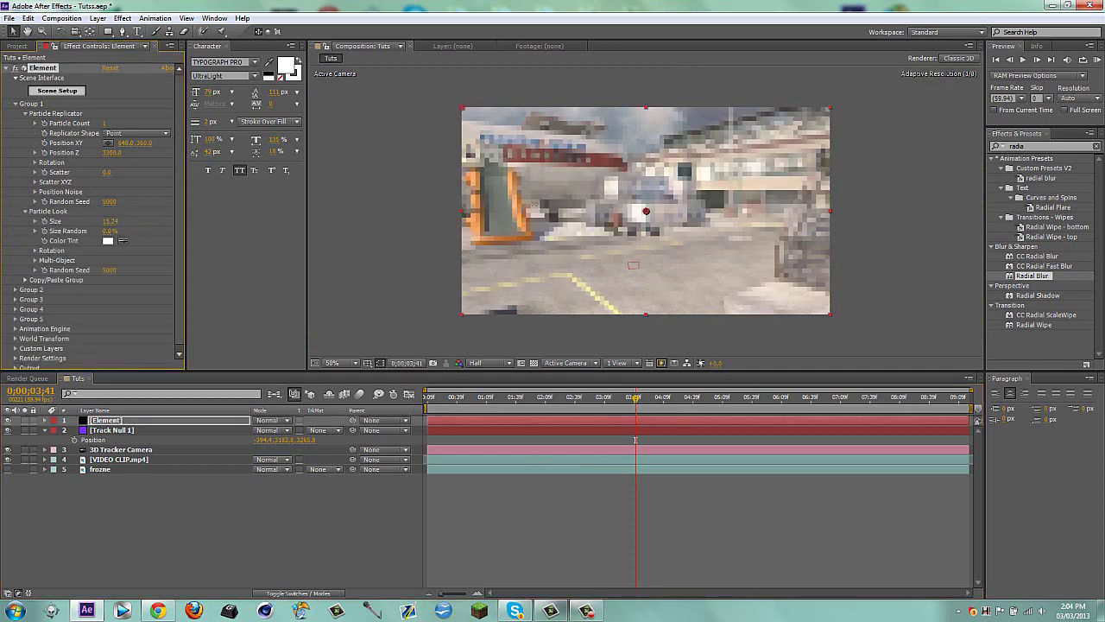
{"action": "left_click", "coordinate": [113, 153]}
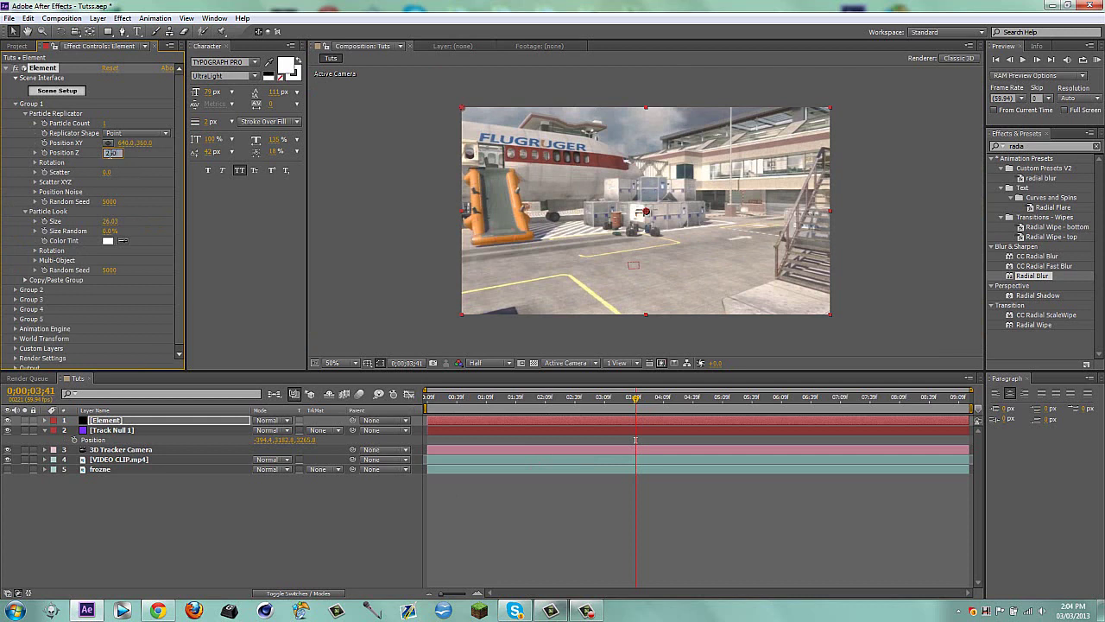
{"action": "type", "text": "2500"}
{"action": "key", "text": "Return"}
{"action": "type", "text": "60"}
{"action": "key", "text": "Return"}
Preview the text around 4;16, bring it closer with Position Z about 1300, and reopen Scene Setup.
{"action": "left_click", "coordinate": [289, 532]}
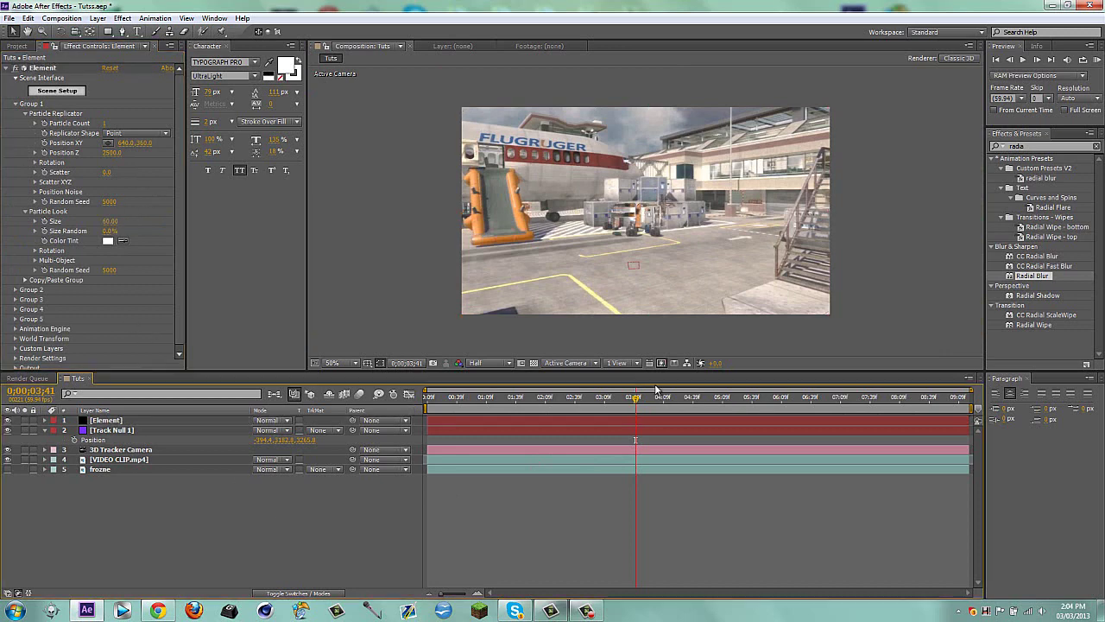
{"action": "left_click", "coordinate": [671, 403]}
{"action": "left_click_drag", "start_coordinate": [752, 411], "coordinate": [917, 415]}
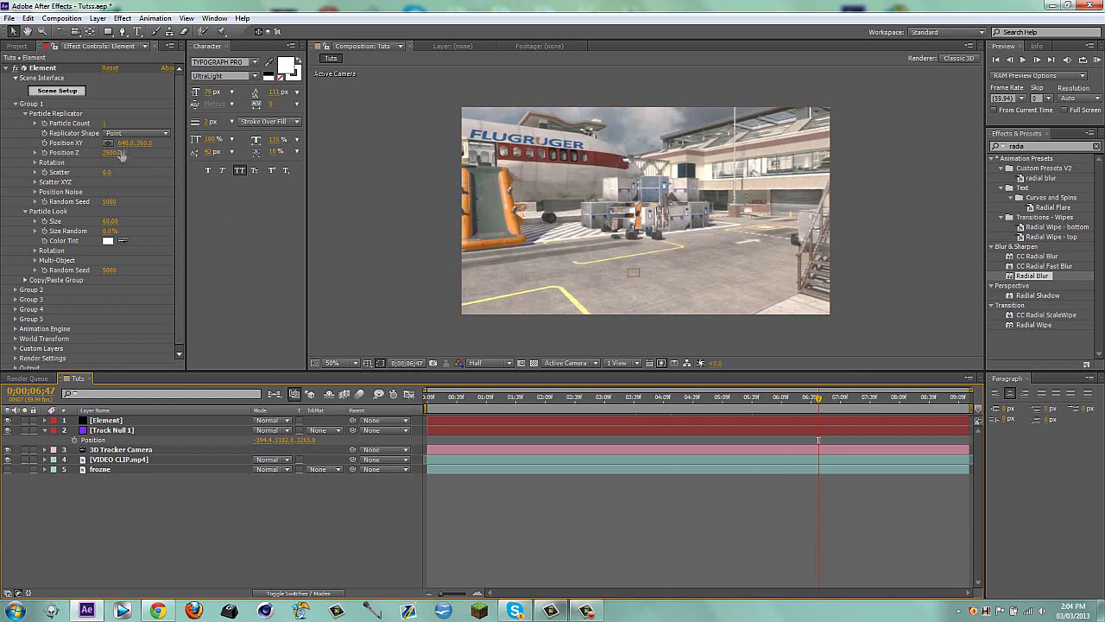
{"action": "mouse_move", "coordinate": [112, 152]}
{"action": "left_mouse_down"}
{"action": "mouse_move", "coordinate": [87, 152]}
{"action": "mouse_move", "coordinate": [124, 156]}
{"action": "left_mouse_up"}
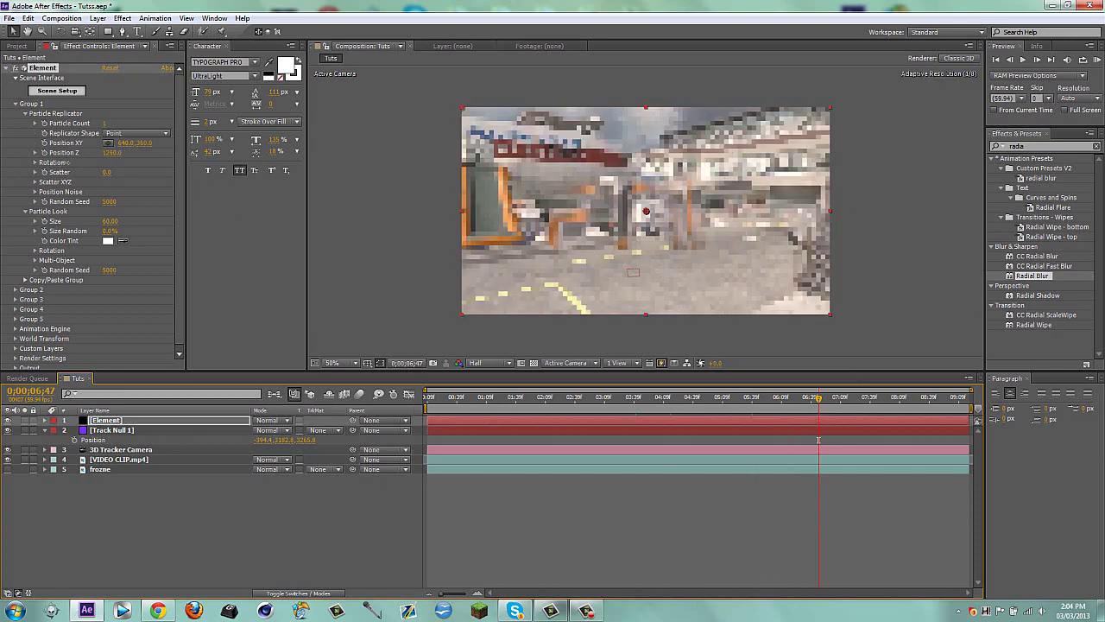
{"action": "left_click", "coordinate": [674, 403]}
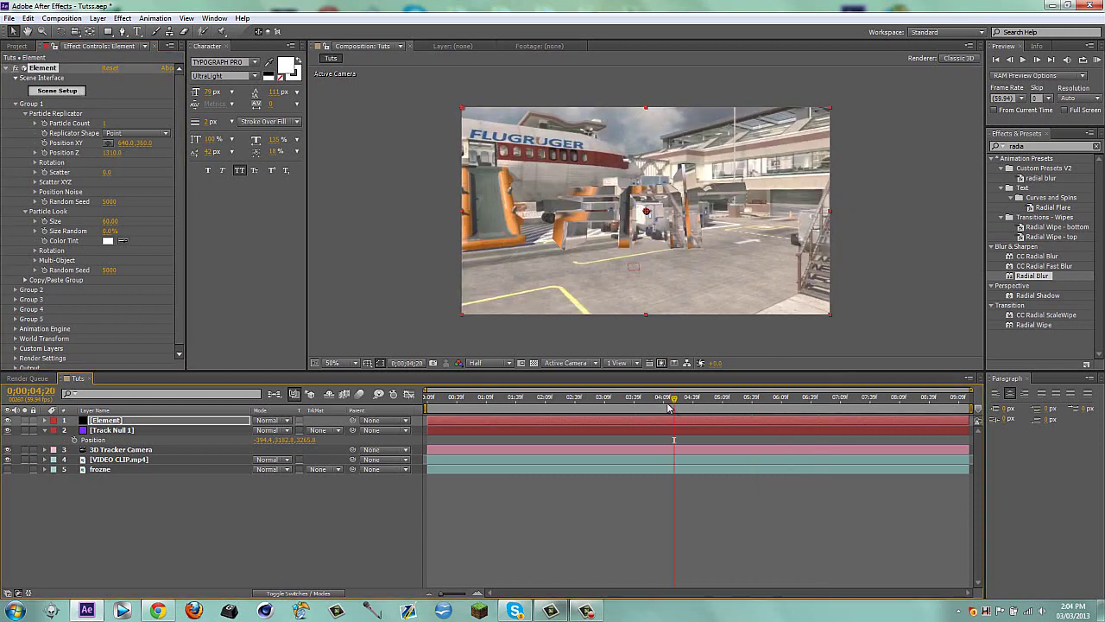
{"action": "left_click", "coordinate": [50, 91]}
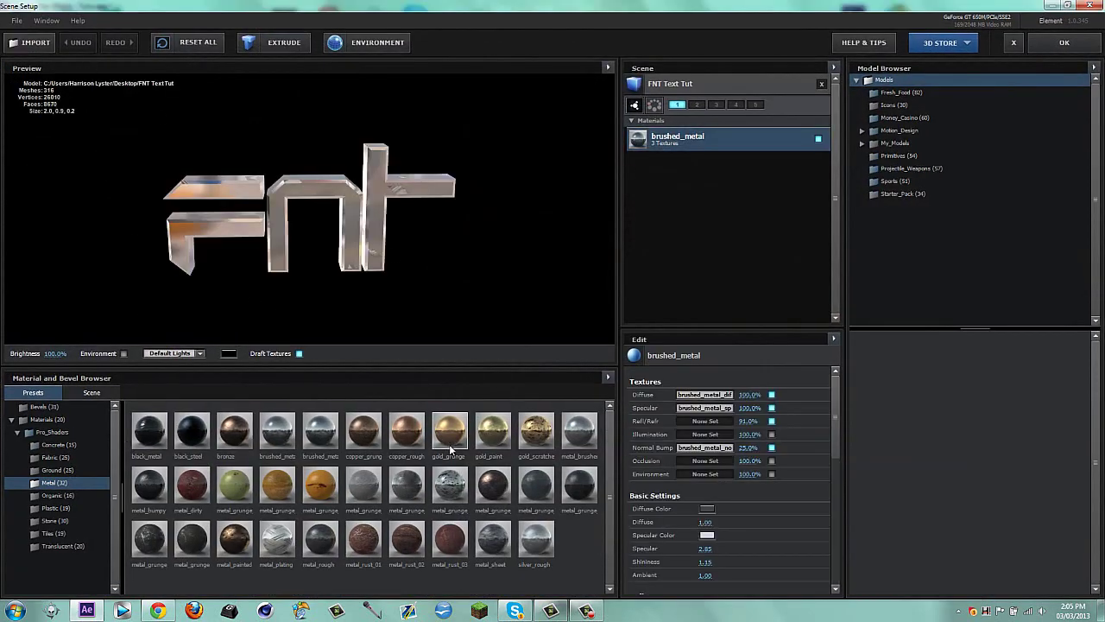
Apply metal_rust_02 to the text and browse the Stone, Tile, Translucent, Fabric, Ground and Concrete presets.
{"action": "mouse_move", "coordinate": [406, 537]}
{"action": "left_mouse_down"}
{"action": "mouse_move", "coordinate": [367, 250]}
{"action": "mouse_move", "coordinate": [436, 264]}
{"action": "left_mouse_up"}
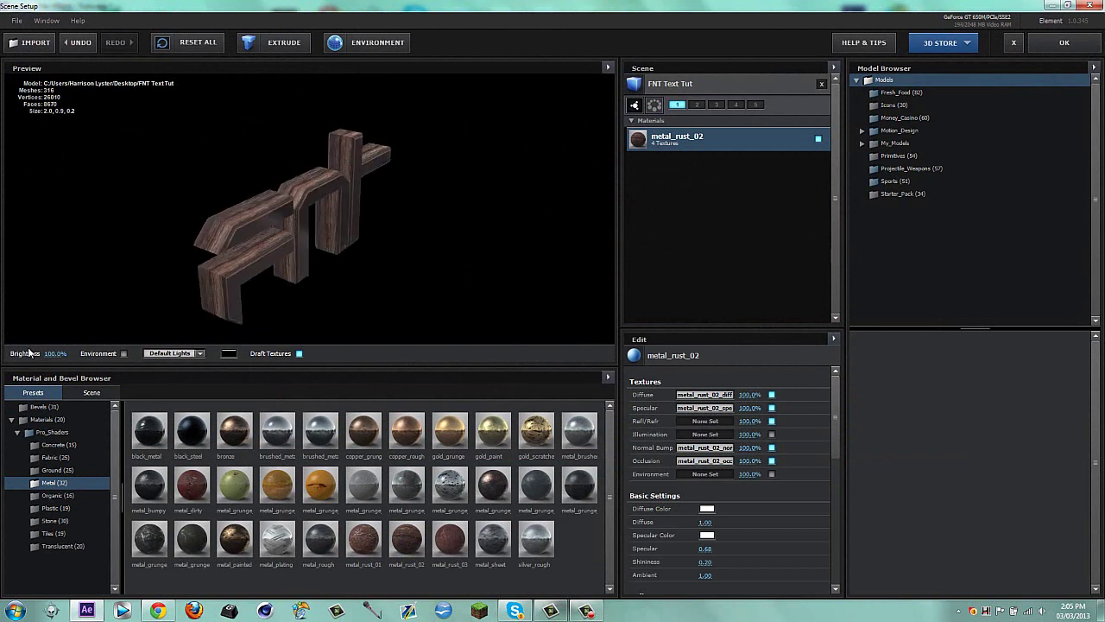
{"action": "left_click", "coordinate": [106, 469]}
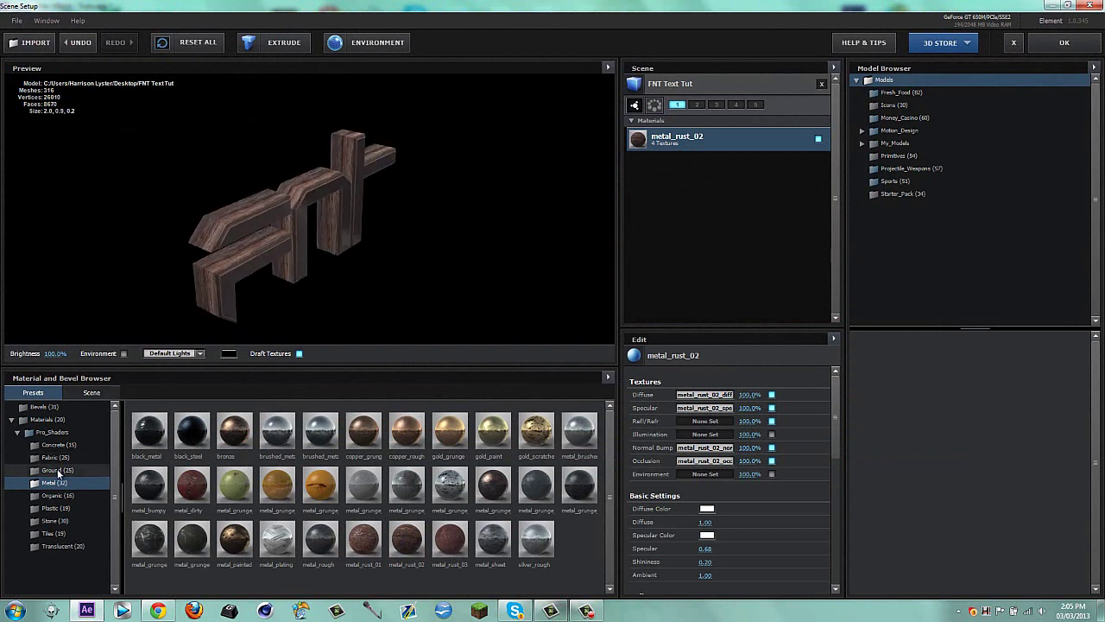
{"action": "left_click", "coordinate": [61, 522]}
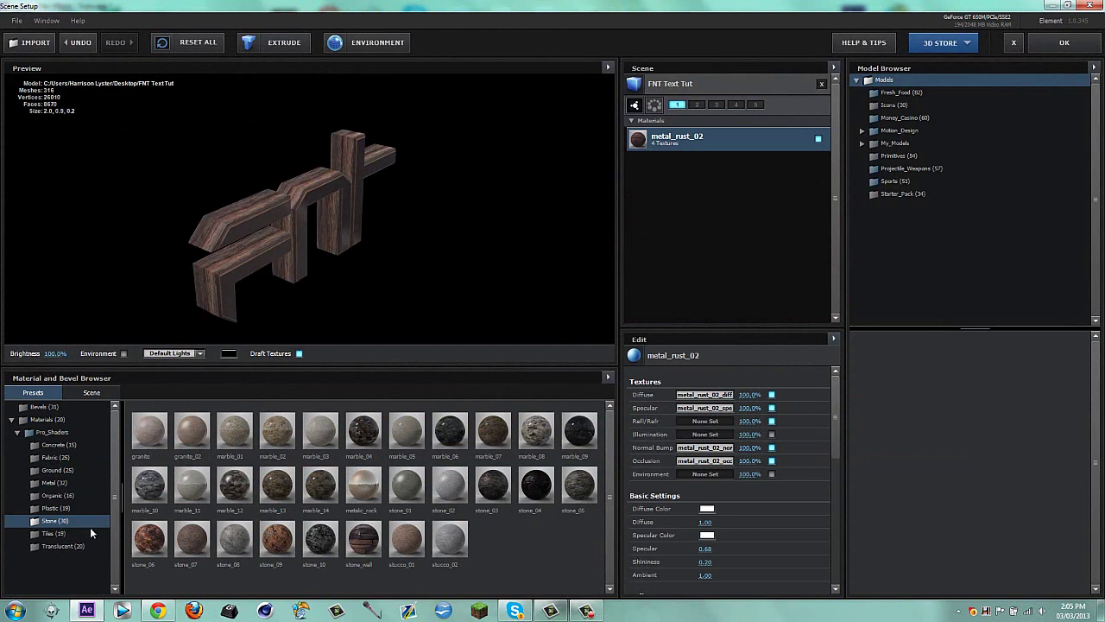
{"action": "left_click", "coordinate": [56, 533]}
{"action": "left_click", "coordinate": [47, 544]}
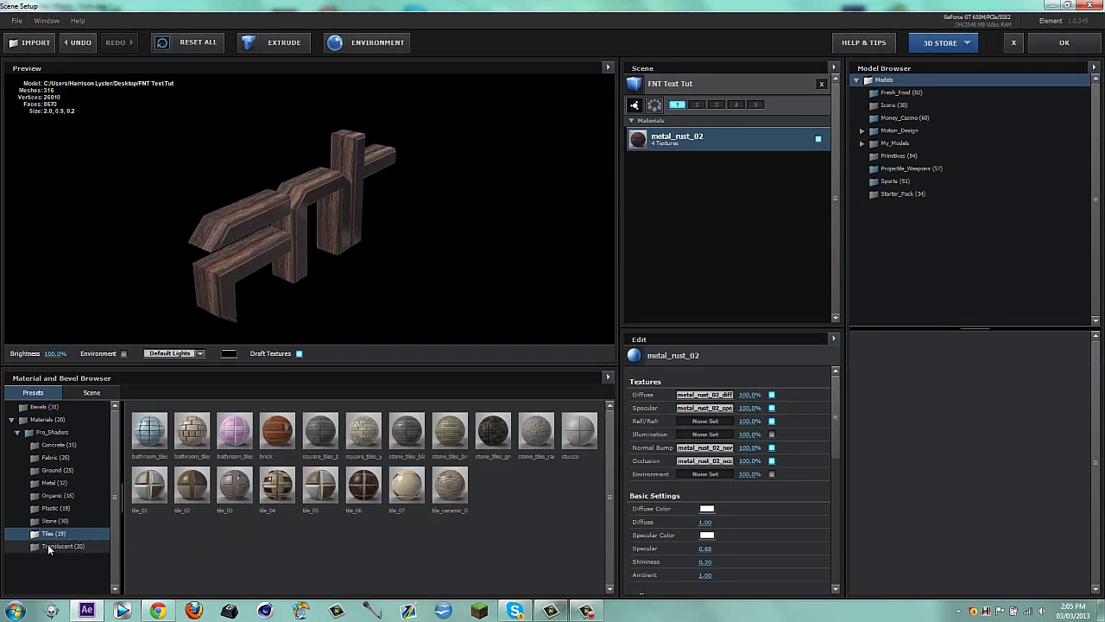
{"action": "left_click", "coordinate": [64, 480]}
{"action": "left_click", "coordinate": [62, 470]}
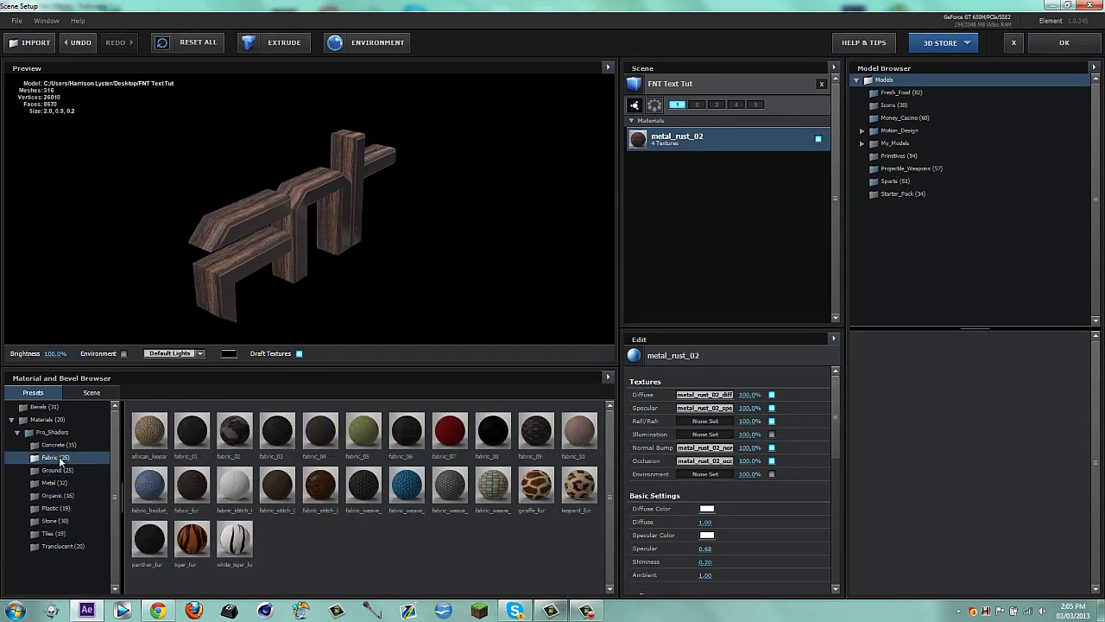
{"action": "left_click", "coordinate": [59, 444]}
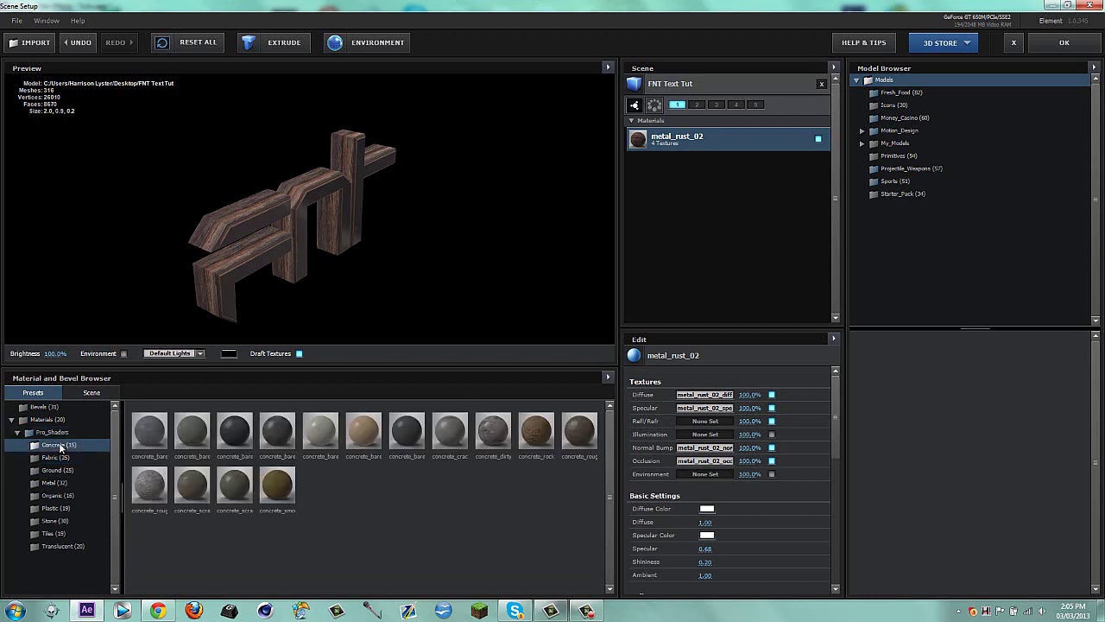
Switch the environment map to Default, after trying Default_blurred, and confirm.
{"action": "left_click", "coordinate": [371, 45]}
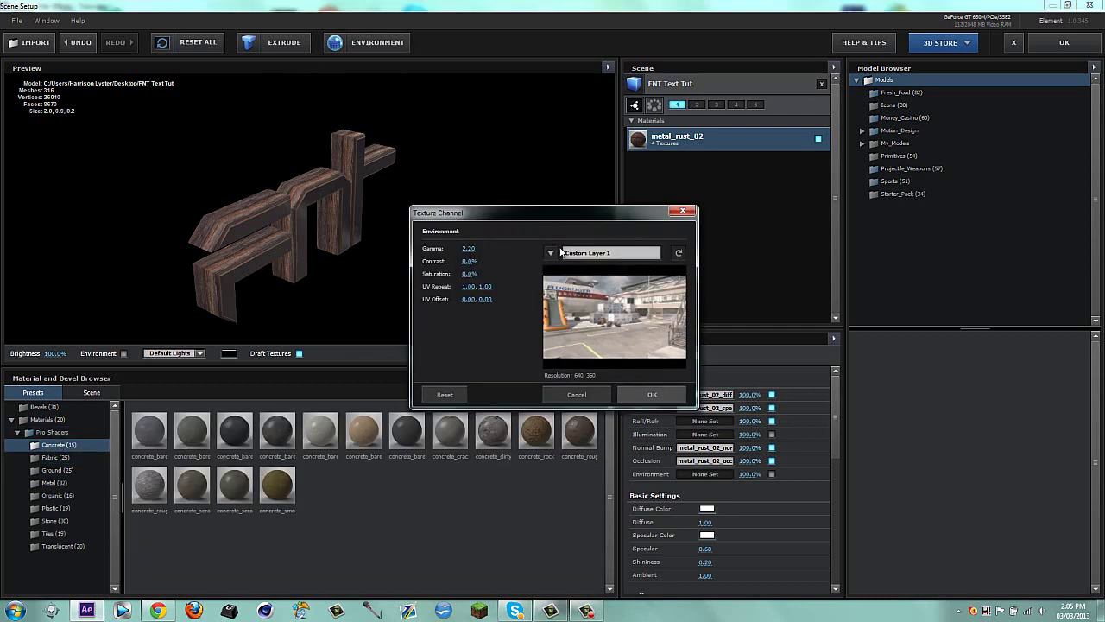
{"action": "left_click", "coordinate": [561, 251]}
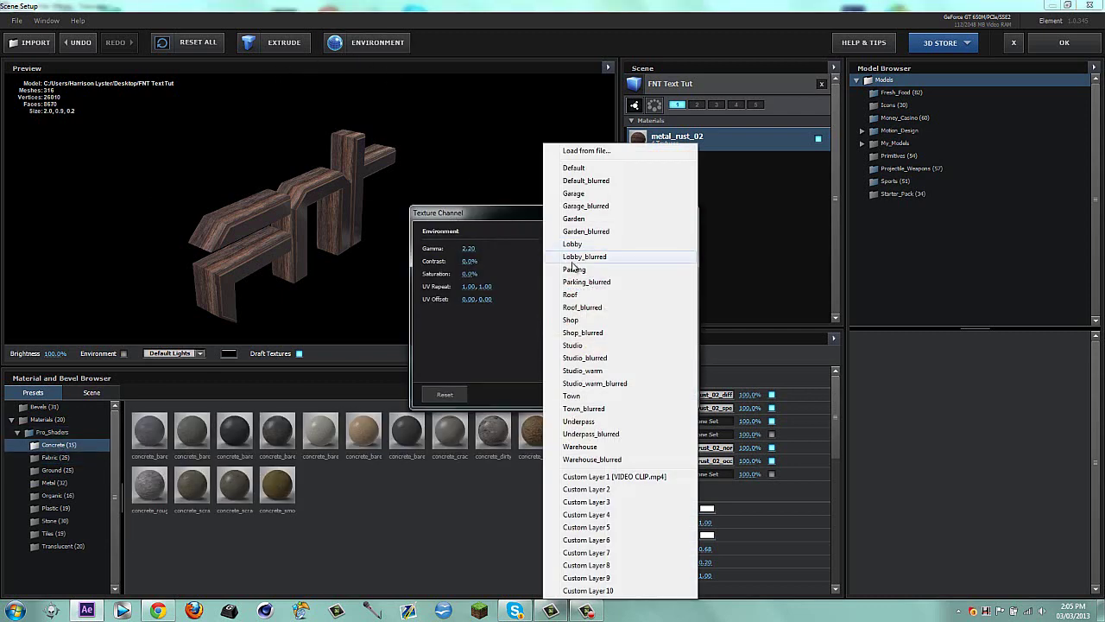
{"action": "left_click", "coordinate": [587, 179]}
{"action": "left_click", "coordinate": [587, 251]}
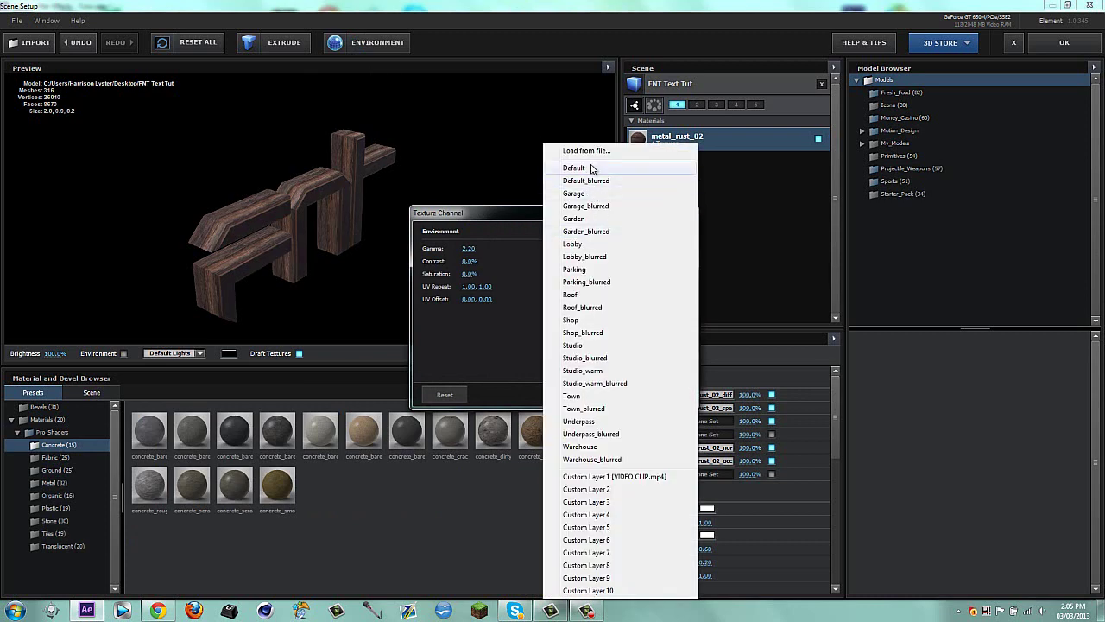
{"action": "left_click", "coordinate": [592, 170]}
{"action": "left_click", "coordinate": [627, 394]}
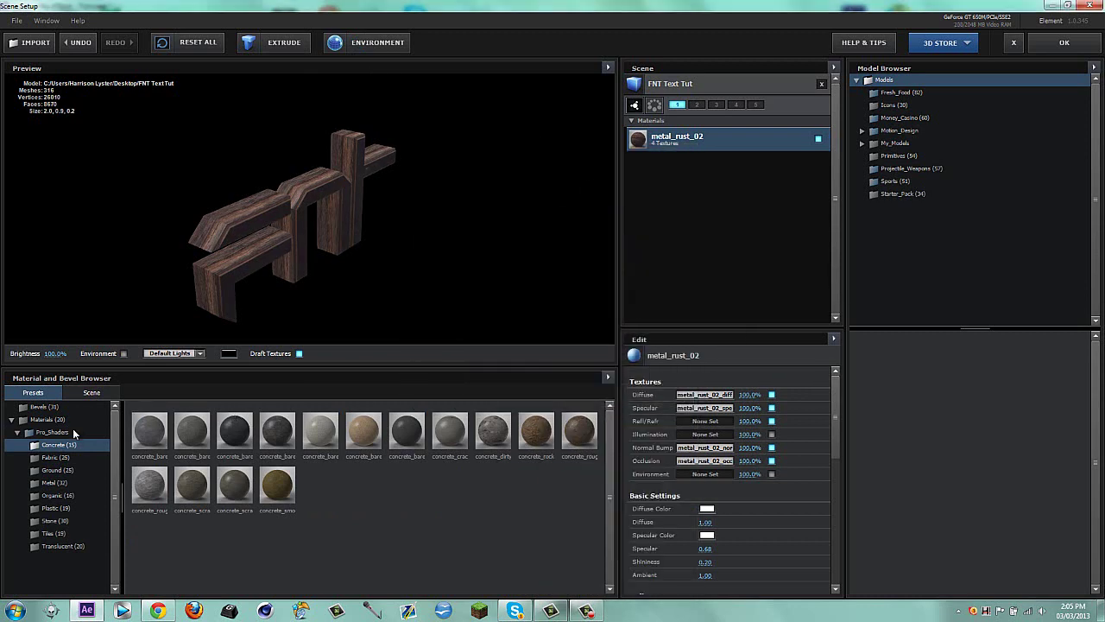
Drag metal_grunge_painted_06 from the Metal presets onto the fnt text and click OK.
{"action": "left_click", "coordinate": [53, 481]}
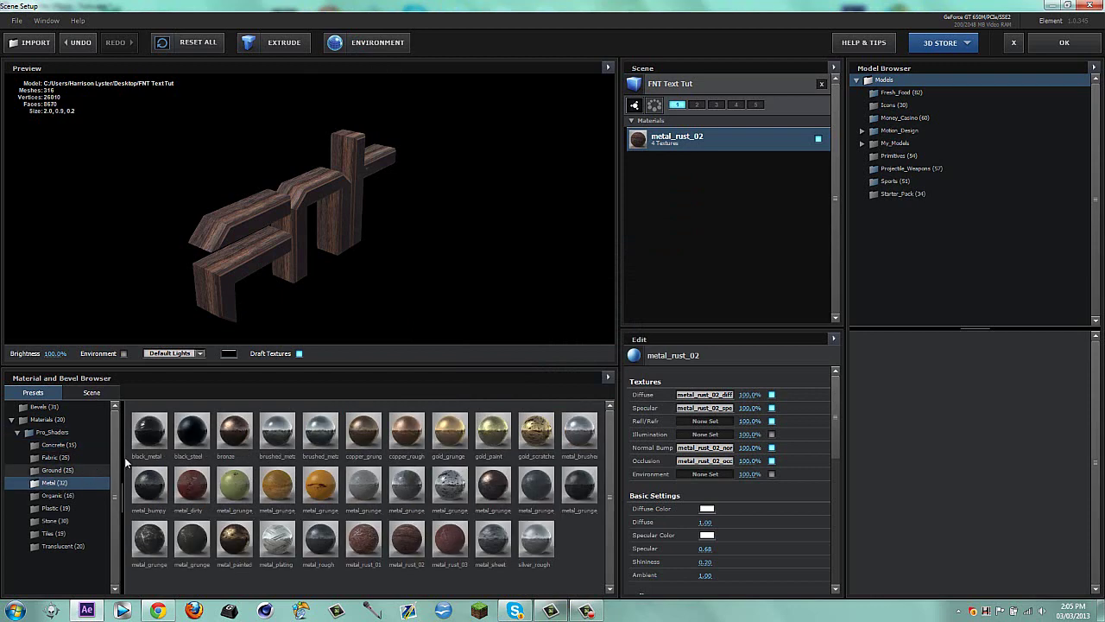
{"action": "left_click_drag", "start_coordinate": [454, 436], "coordinate": [288, 150]}
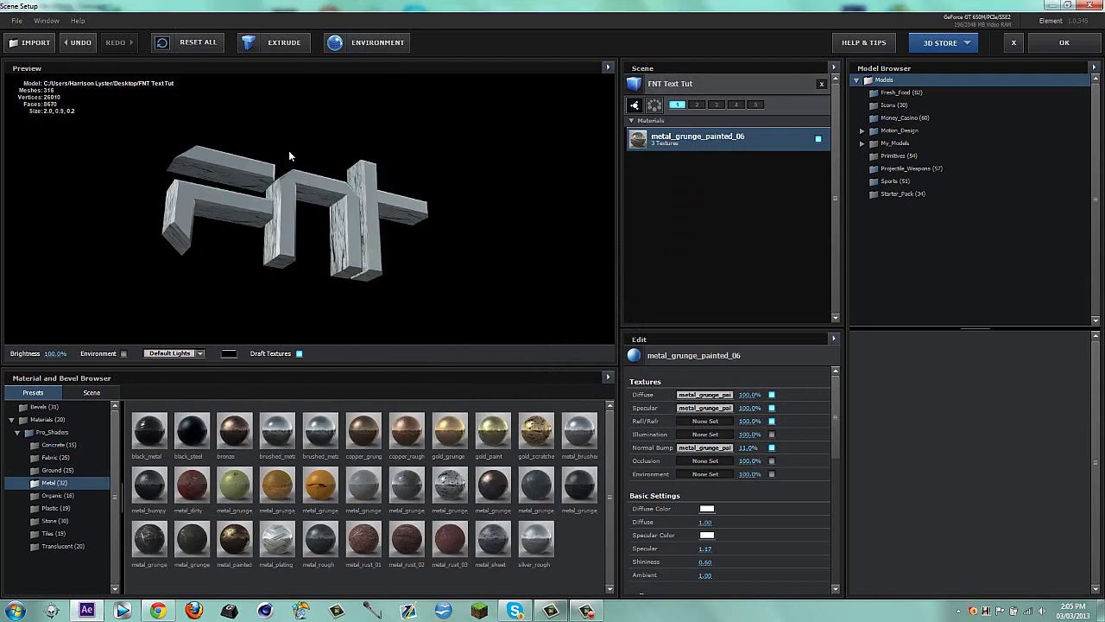
{"action": "left_click", "coordinate": [1066, 44]}
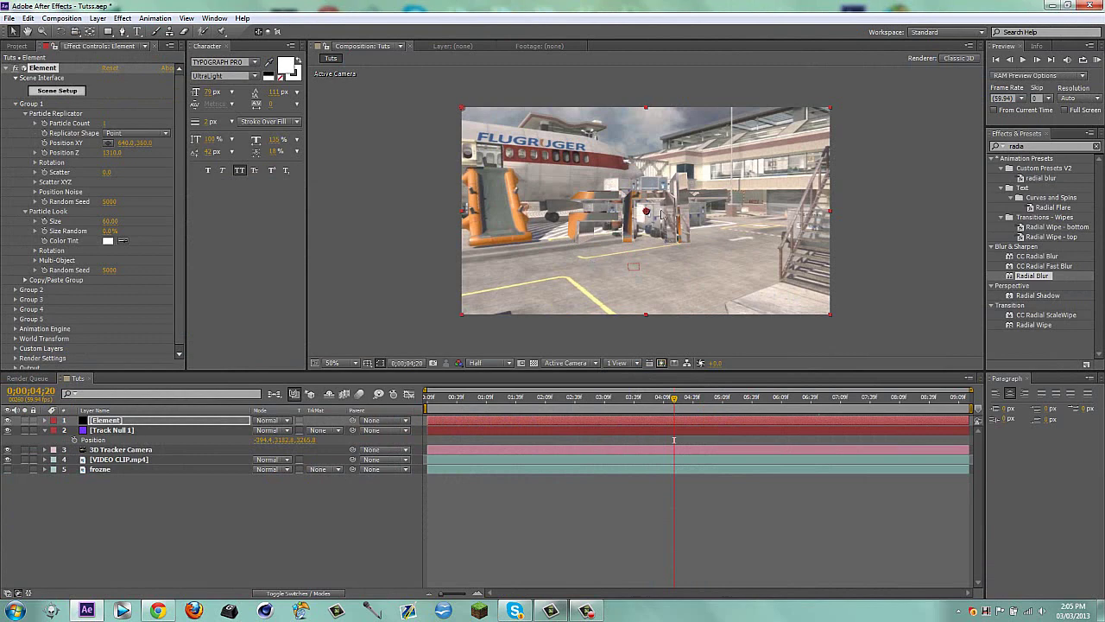
Preview the metal text across the clip, then shift Position XY to about 640, 328.
{"action": "left_click_drag", "start_coordinate": [674, 397], "coordinate": [769, 411]}
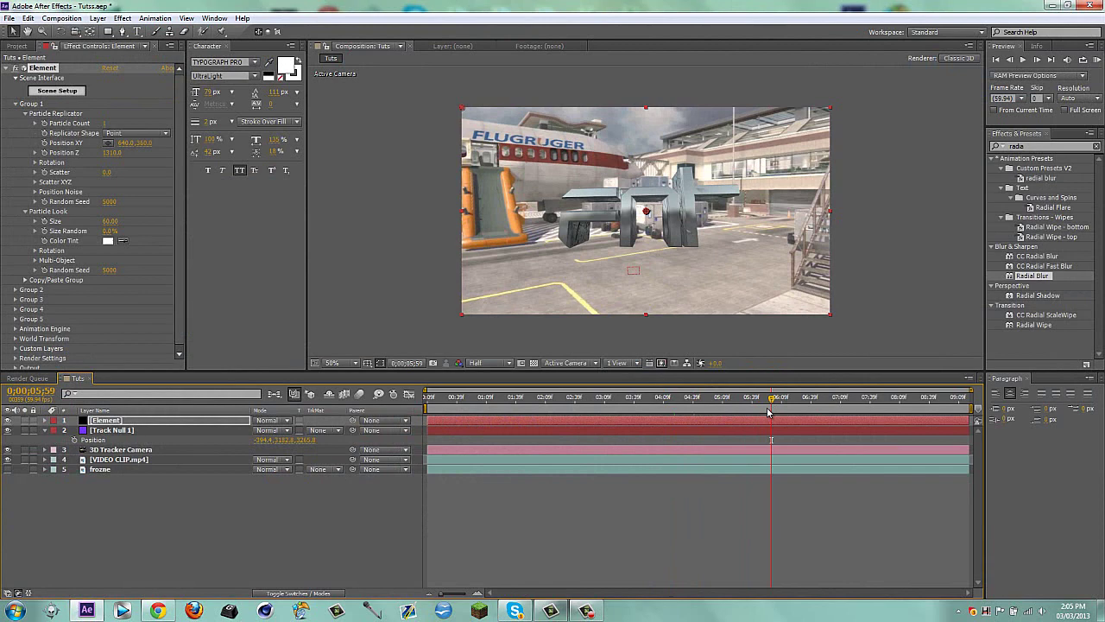
{"action": "left_click", "coordinate": [552, 402]}
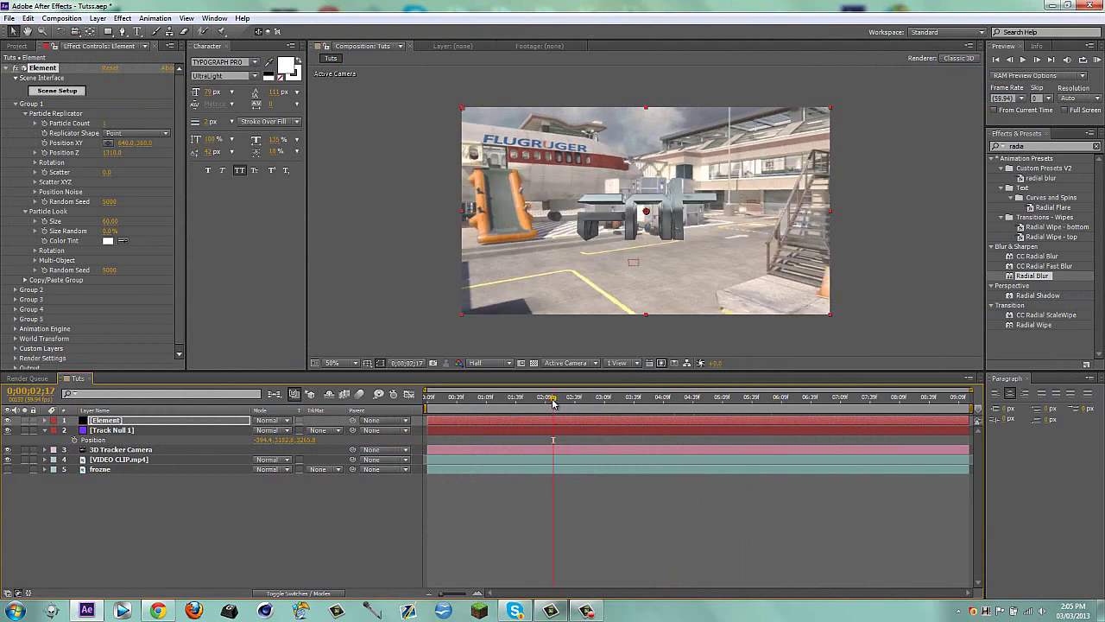
{"action": "left_click", "coordinate": [466, 403]}
{"action": "left_click", "coordinate": [684, 403]}
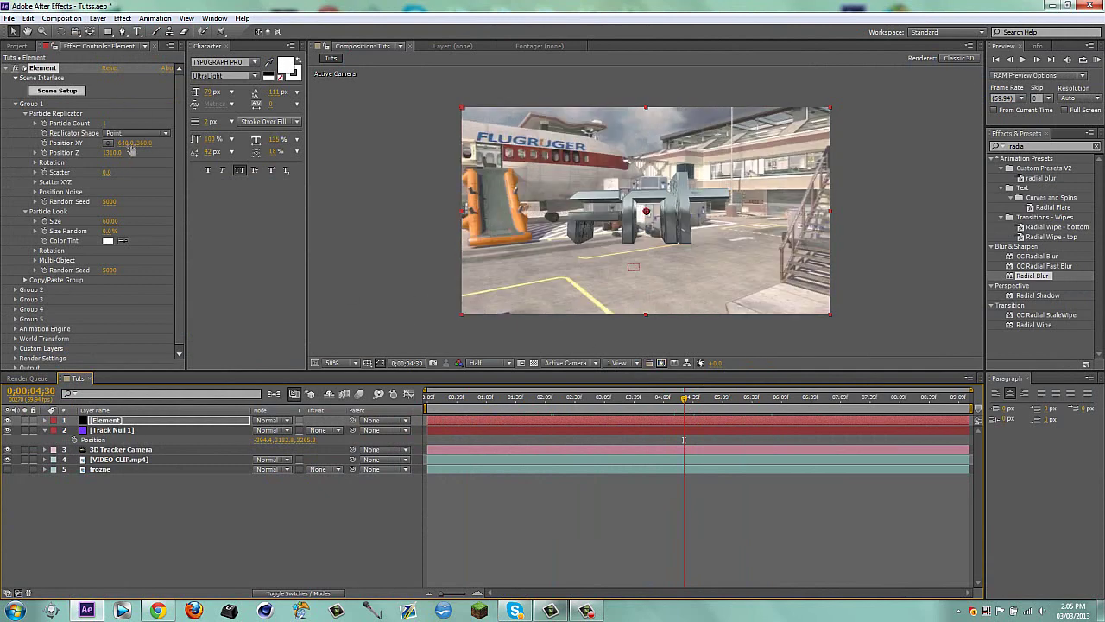
{"action": "left_click_drag", "start_coordinate": [138, 144], "coordinate": [218, 168]}
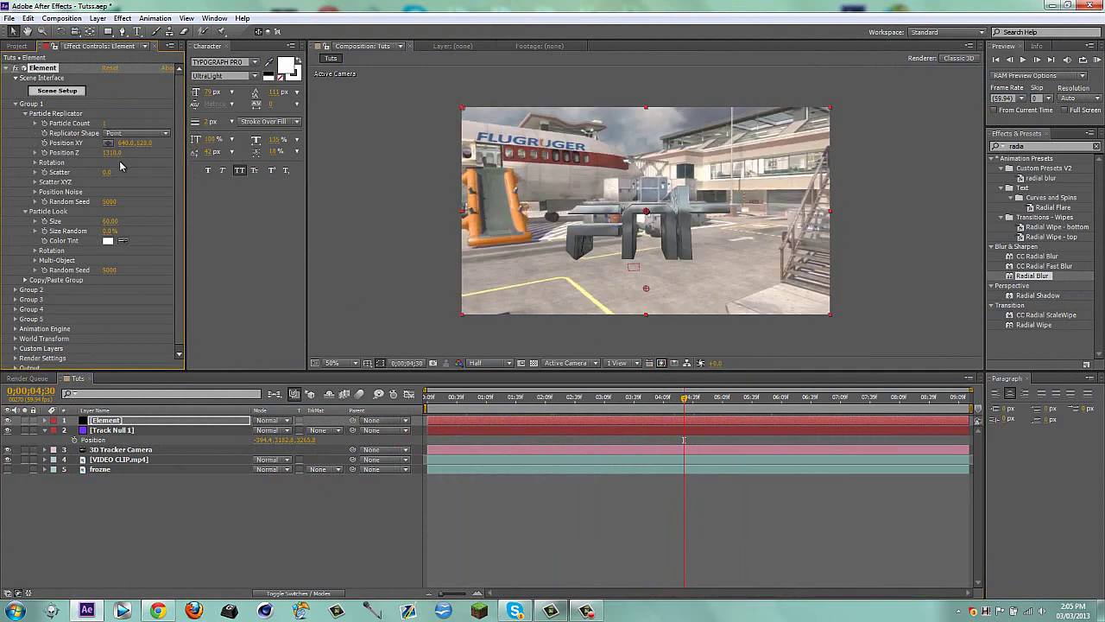
Rotate the text to about X 5° and Y −16°, shift it sideways, and check placement.
{"action": "left_click", "coordinate": [36, 163]}
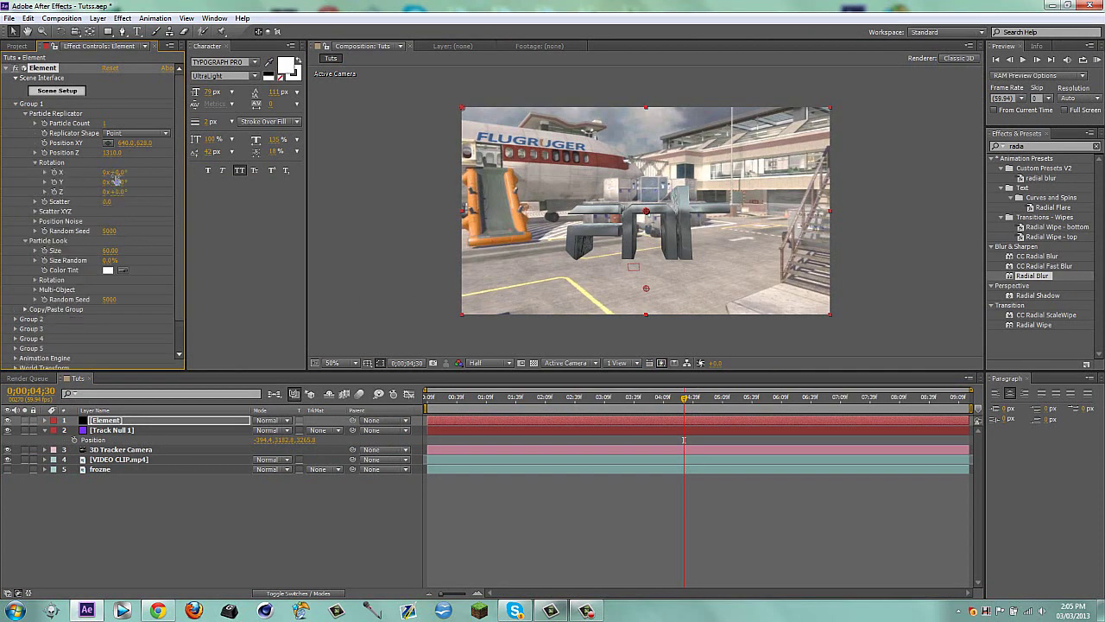
{"action": "left_click_drag", "start_coordinate": [121, 171], "coordinate": [9, 158]}
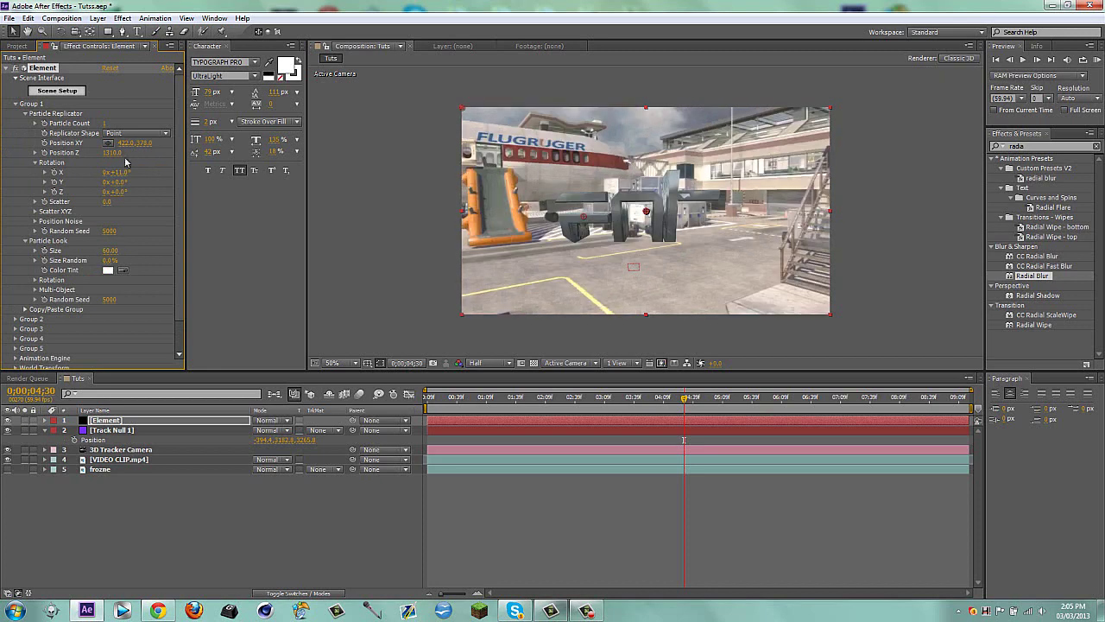
{"action": "left_click_drag", "start_coordinate": [127, 142], "coordinate": [173, 134]}
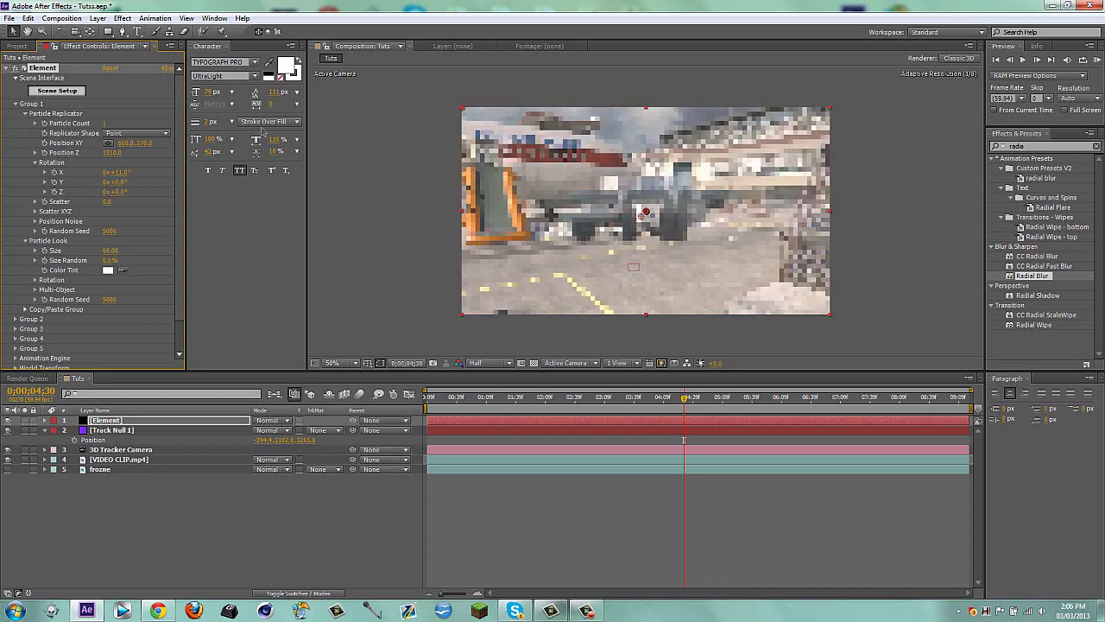
{"action": "left_click_drag", "start_coordinate": [121, 175], "coordinate": [164, 230]}
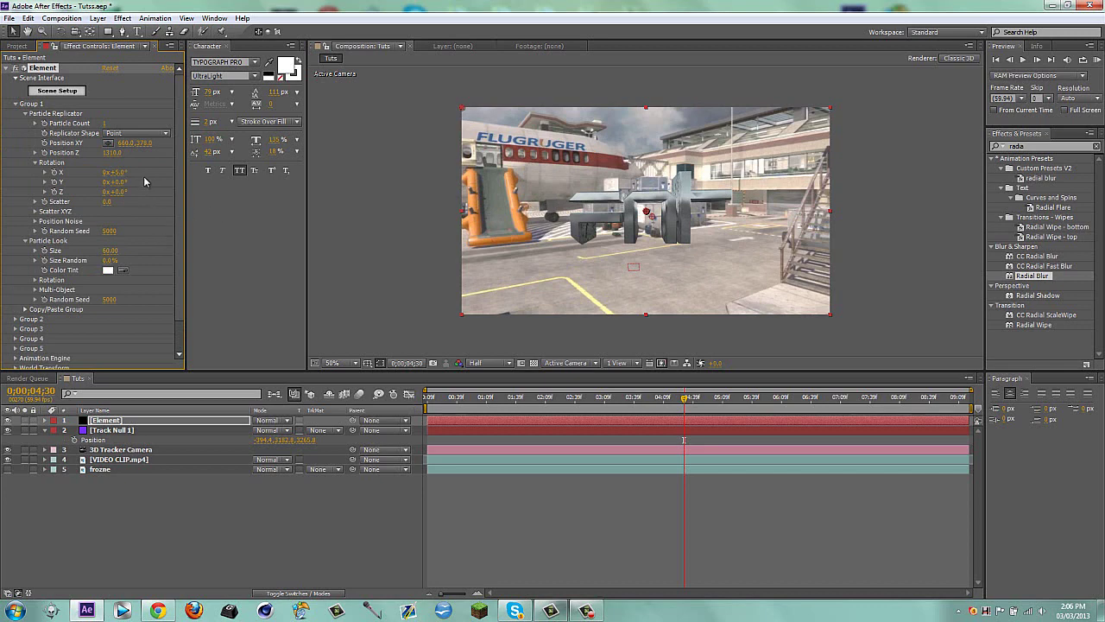
{"action": "mouse_move", "coordinate": [116, 183]}
{"action": "left_mouse_down"}
{"action": "mouse_move", "coordinate": [83, 184]}
{"action": "mouse_move", "coordinate": [130, 179]}
{"action": "left_mouse_up"}
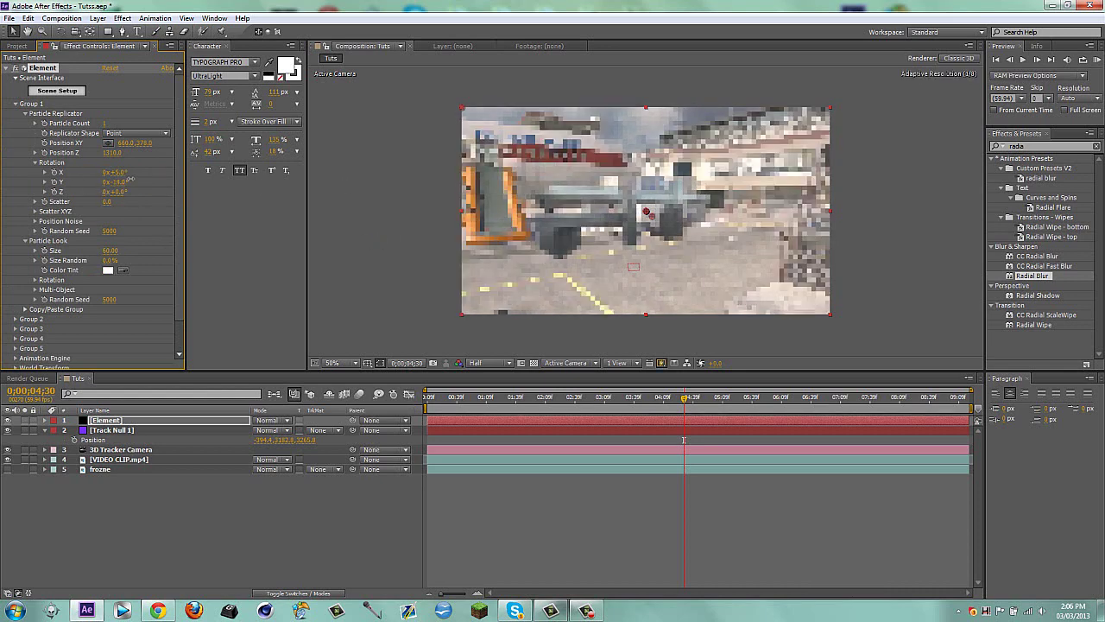
{"action": "left_click_drag", "start_coordinate": [579, 400], "coordinate": [665, 412]}
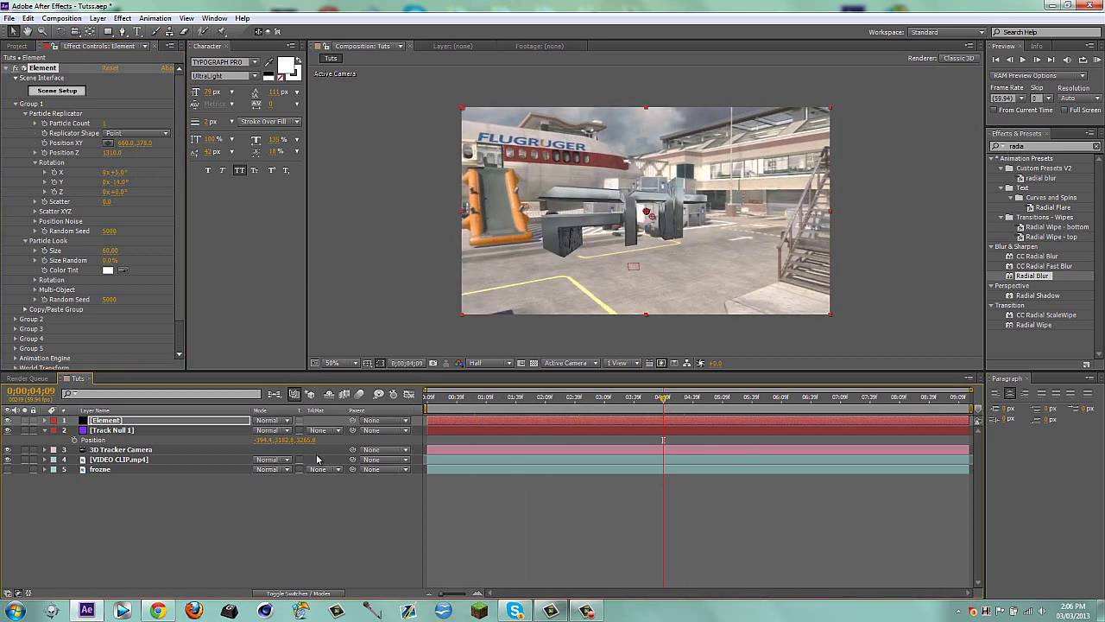
{"action": "left_click", "coordinate": [305, 513]}
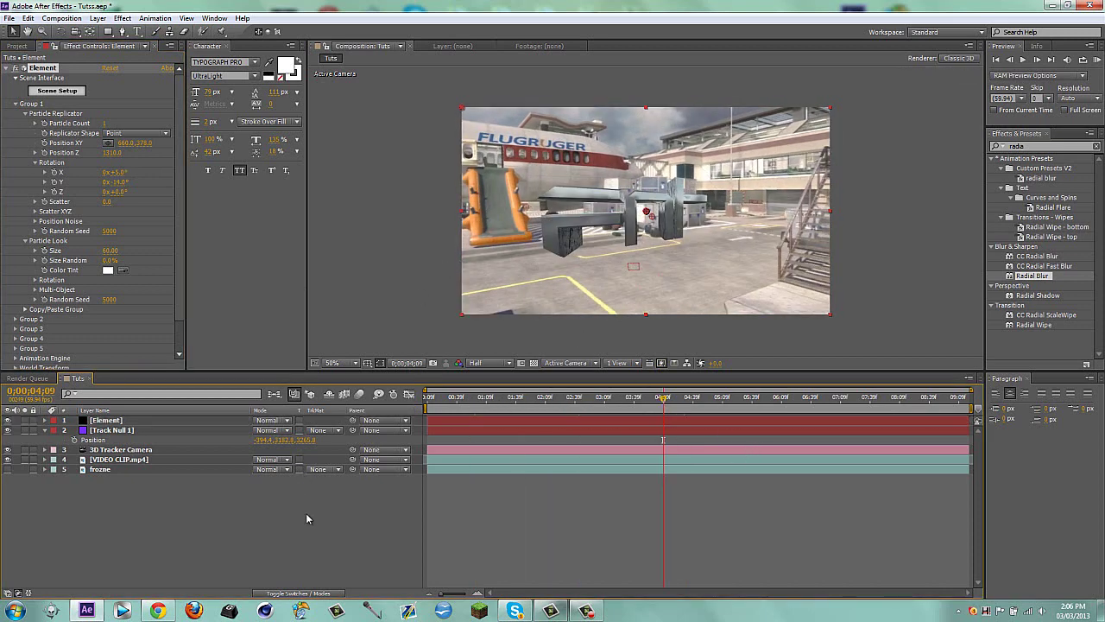
Collapse Group 1, duplicate the Element layer with Ctrl+D, and rename the top copy Wireframe.
{"action": "left_click", "coordinate": [16, 103]}
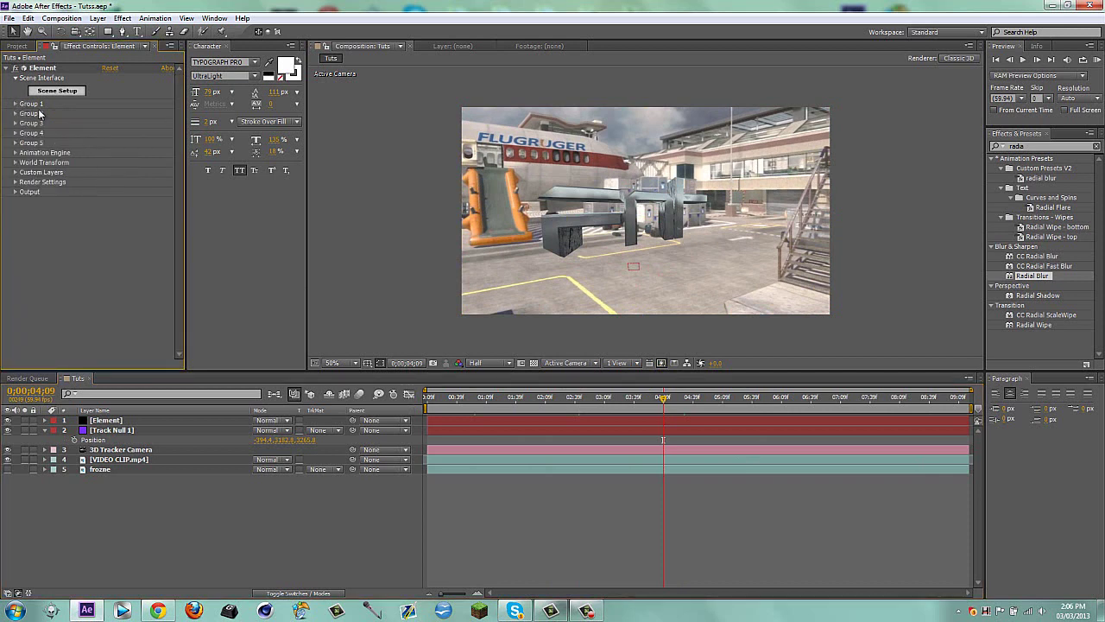
{"action": "left_click", "coordinate": [554, 425]}
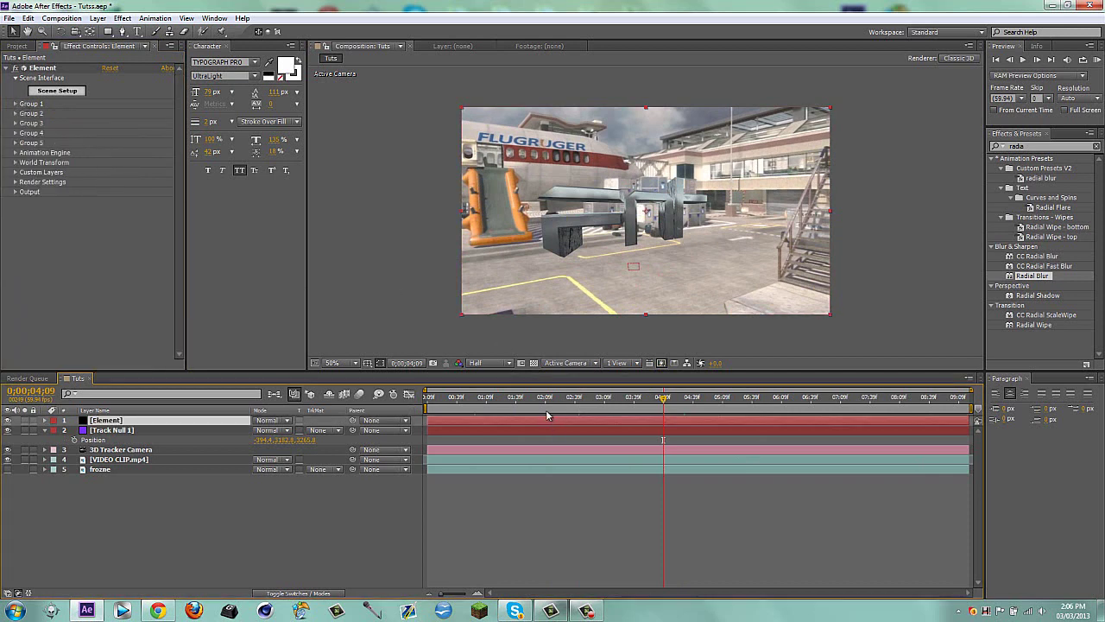
{"action": "key", "text": "ctrl+d"}
{"action": "key", "text": "Return"}
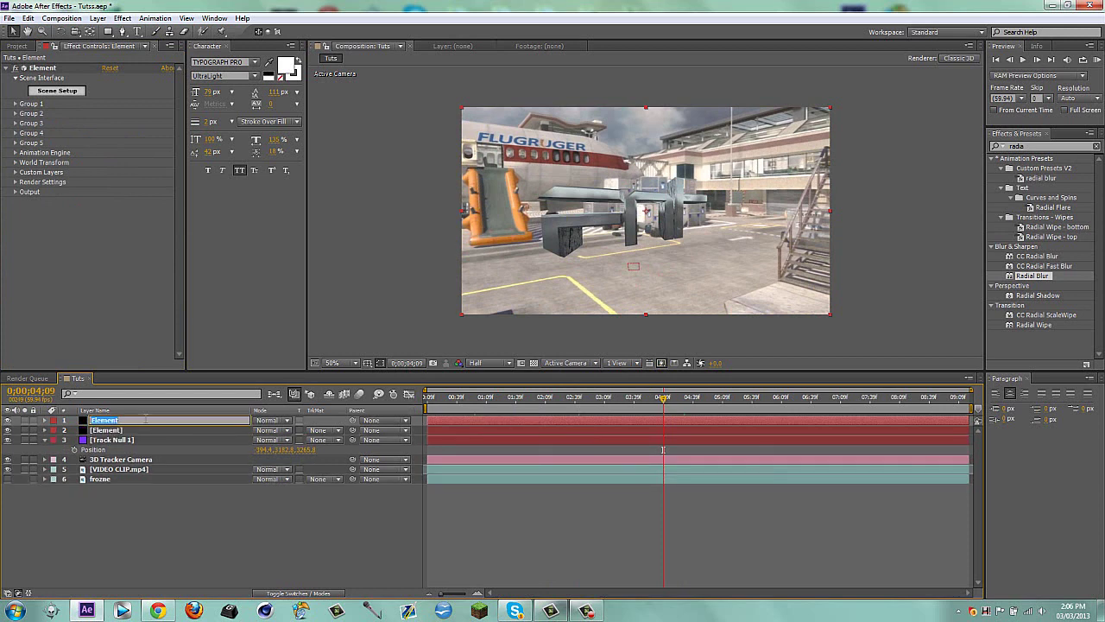
{"action": "type", "text": "Wireframe"}
{"action": "key", "text": "Return"}
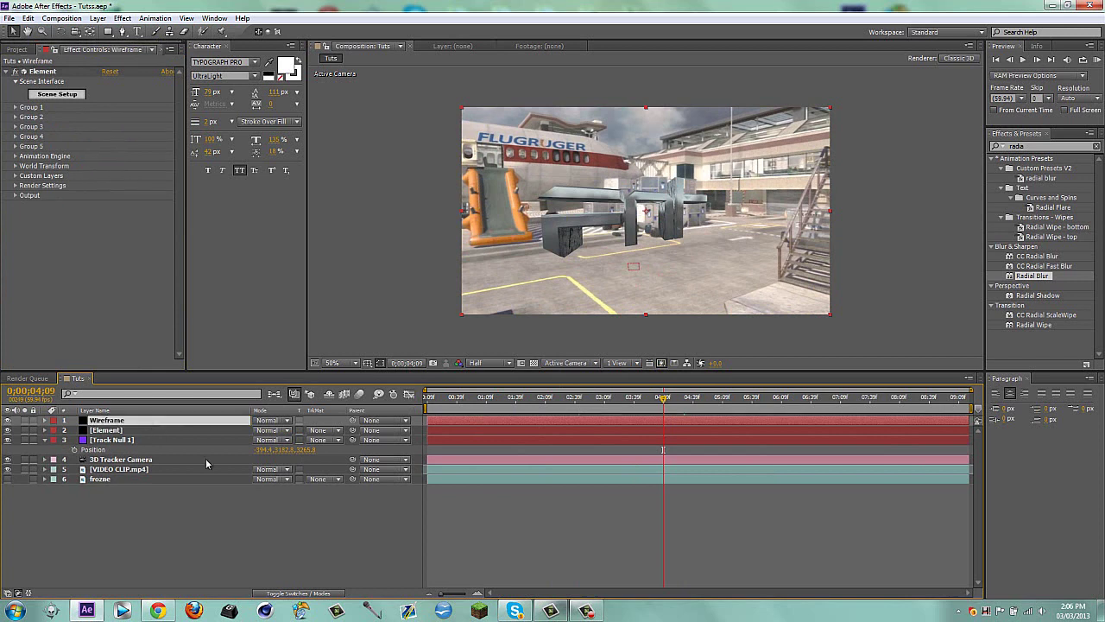
Keep the Wireframe copy's Composite pass and set its Polygon Mode to Wireframe.
{"action": "left_click", "coordinate": [14, 195]}
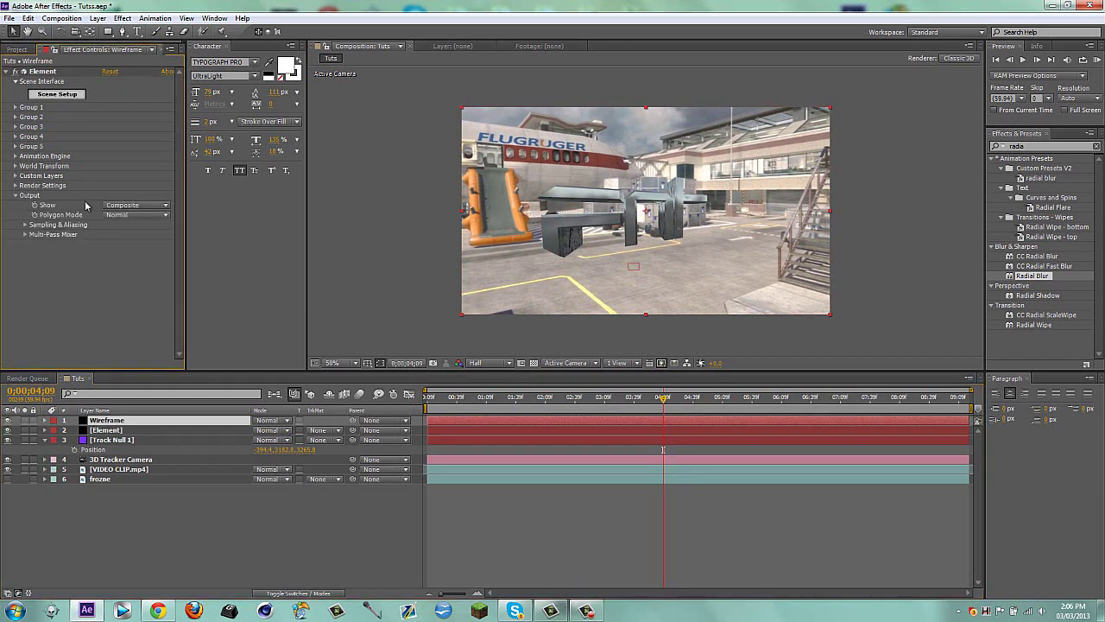
{"action": "left_click", "coordinate": [117, 207]}
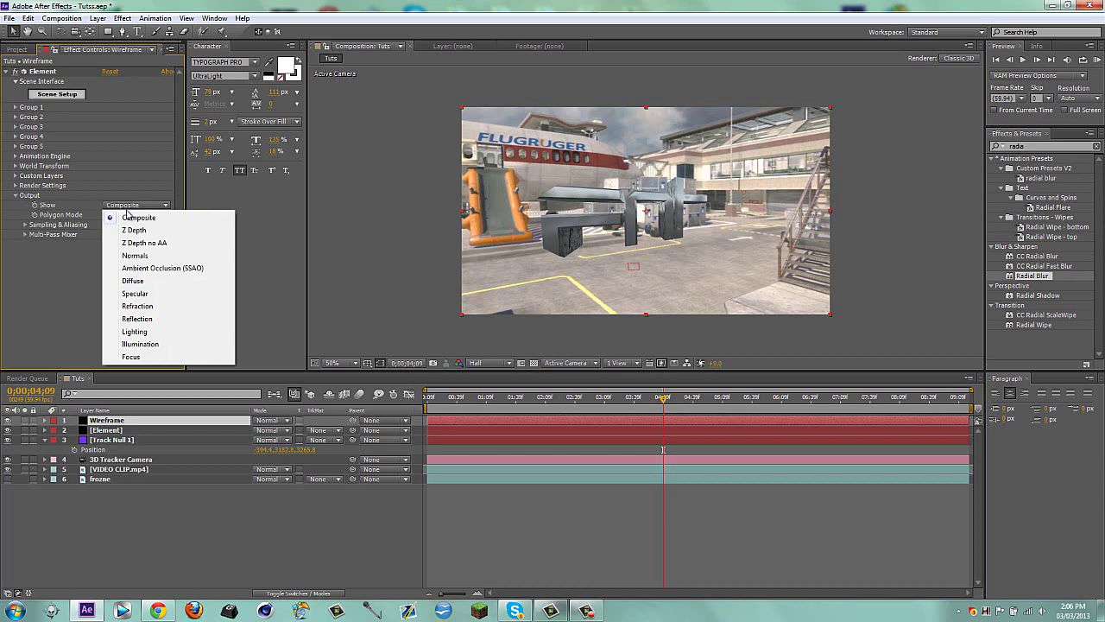
{"action": "left_click", "coordinate": [78, 296]}
{"action": "left_click", "coordinate": [127, 214]}
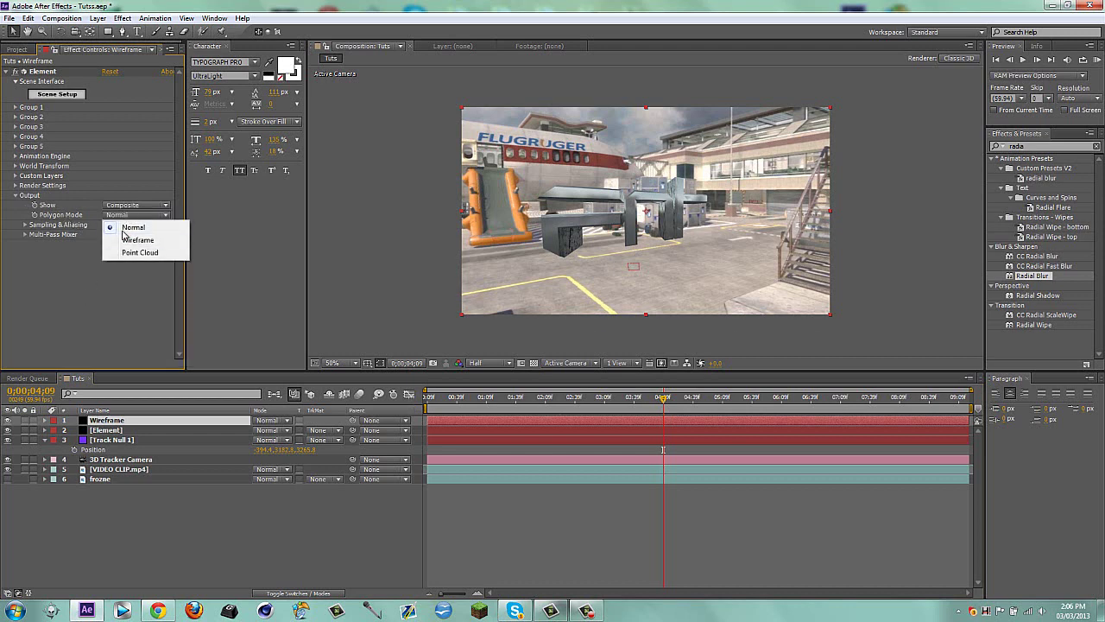
{"action": "left_click", "coordinate": [112, 236]}
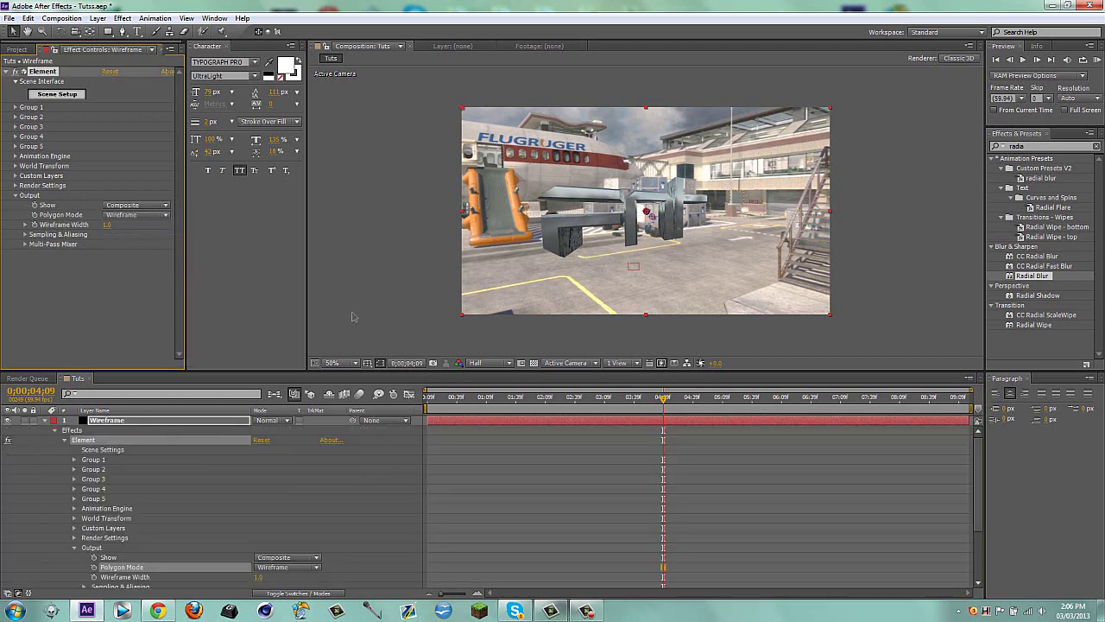
Solo the Wireframe layer to inspect it, then unsolo and delete it.
{"action": "left_click", "coordinate": [46, 420]}
{"action": "left_click", "coordinate": [25, 421]}
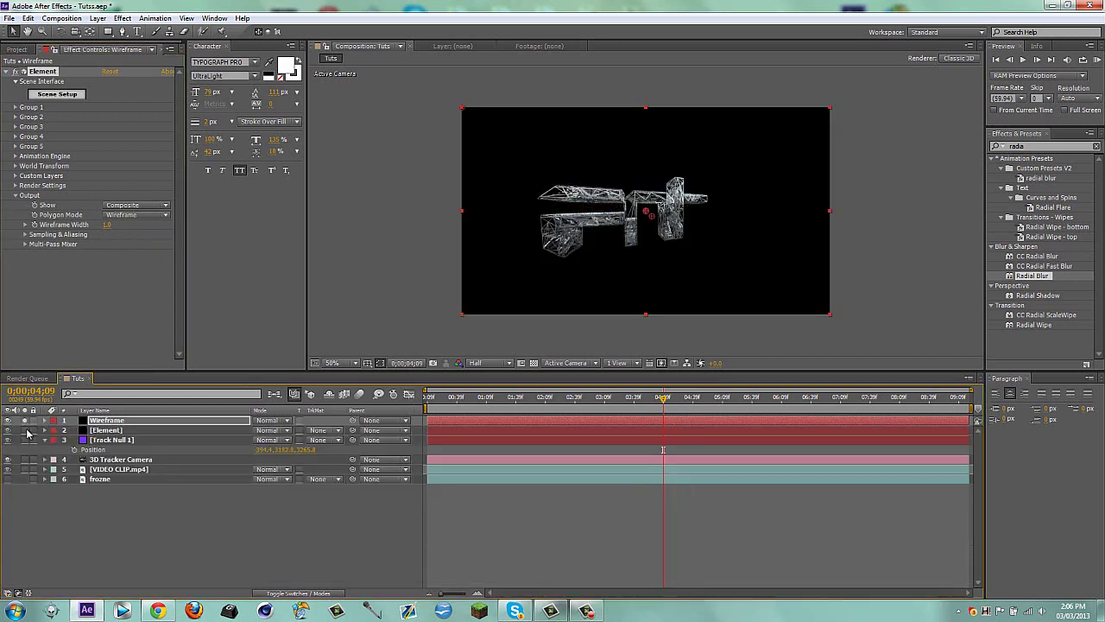
{"action": "left_click", "coordinate": [246, 526]}
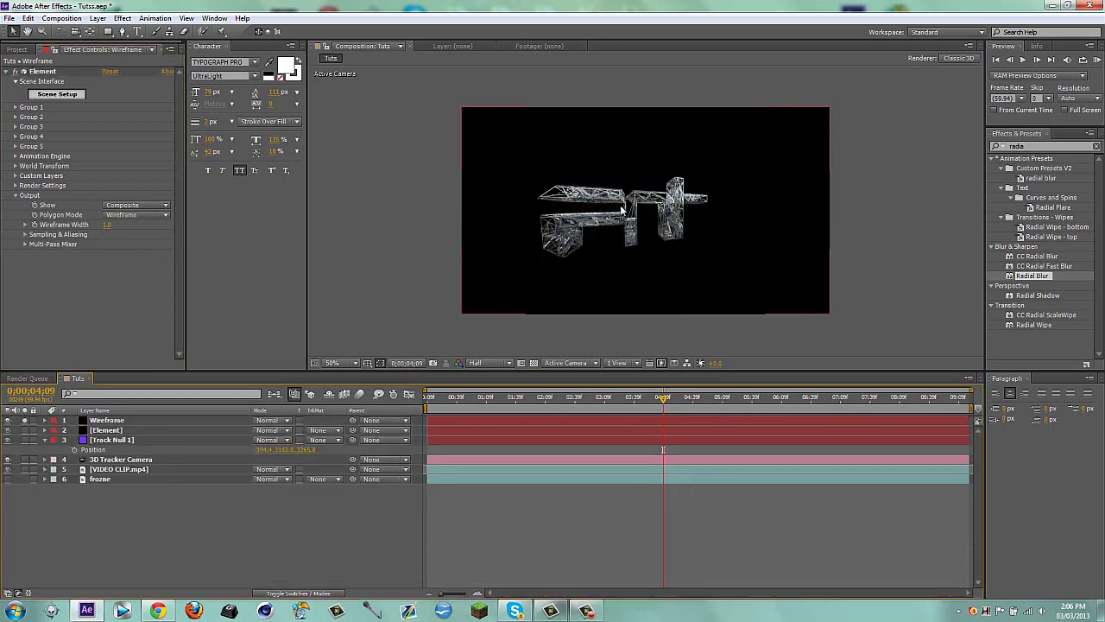
{"action": "left_click", "coordinate": [25, 420]}
{"action": "left_click", "coordinate": [103, 432]}
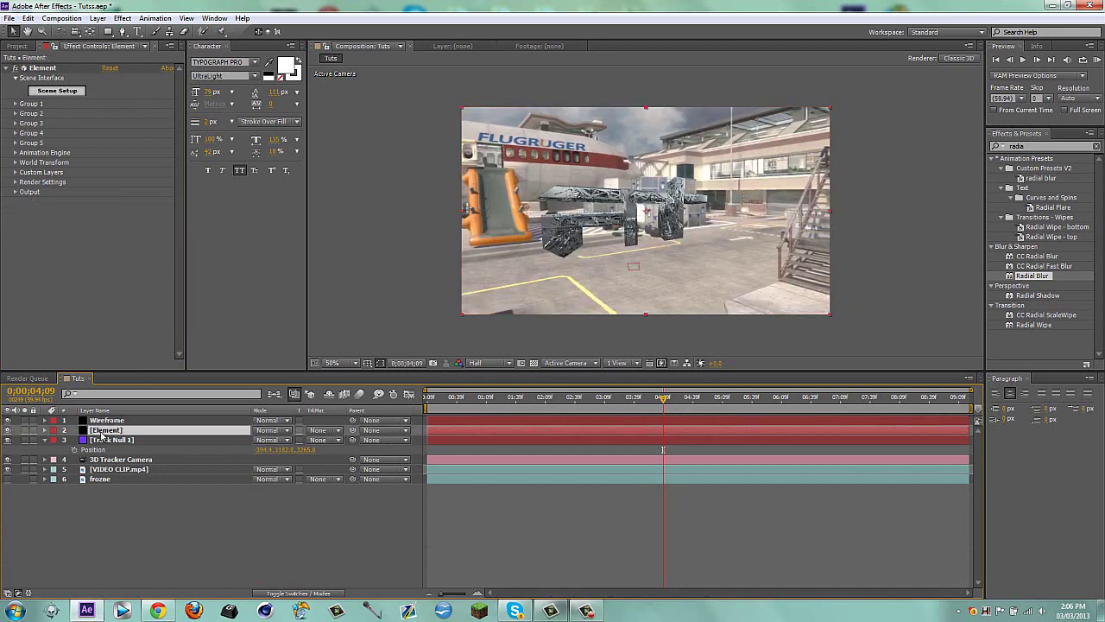
{"action": "left_click", "coordinate": [107, 420]}
{"action": "key", "text": "Delete"}
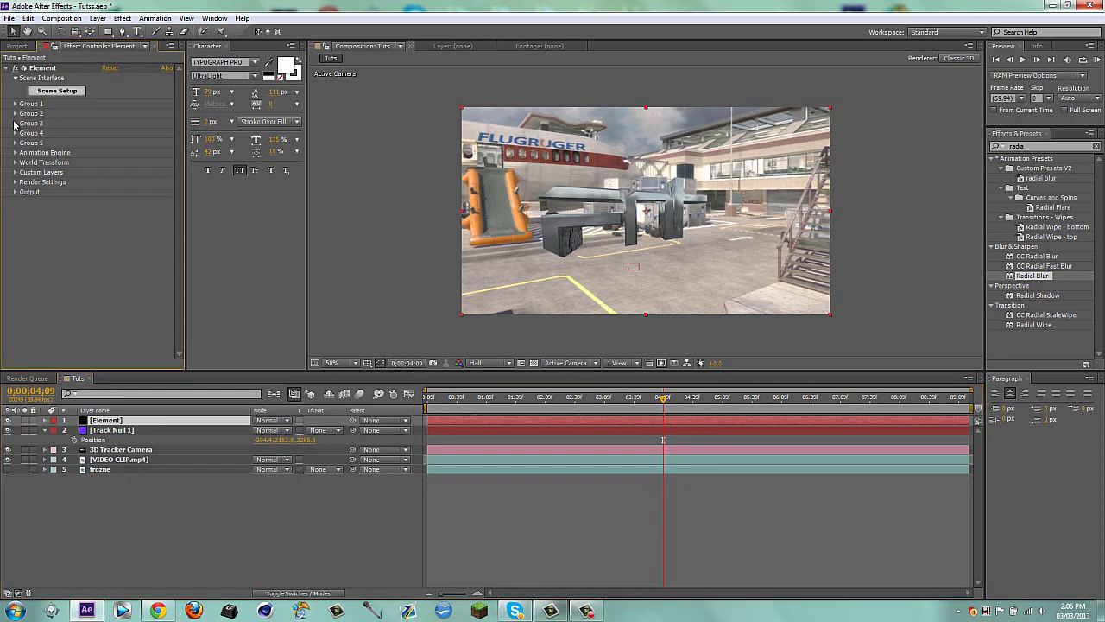
In Group 1 Multi-Object, set Rotation Random to 14° and Displace XYZ to Y 0.07, Z 0.05.
{"action": "left_click", "coordinate": [15, 103]}
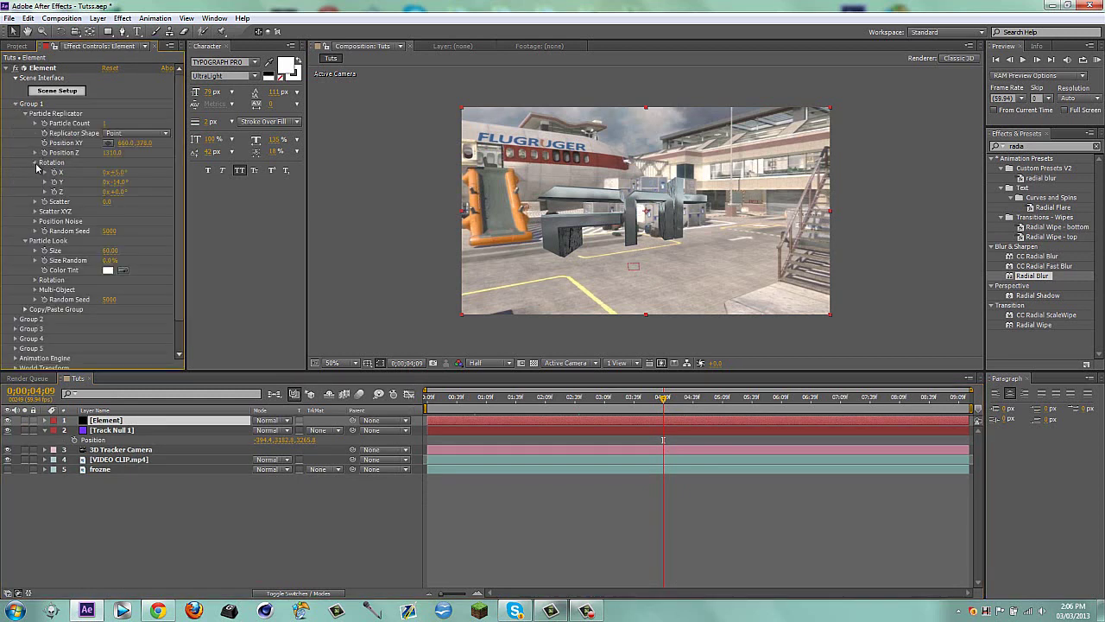
{"action": "left_click", "coordinate": [36, 163]}
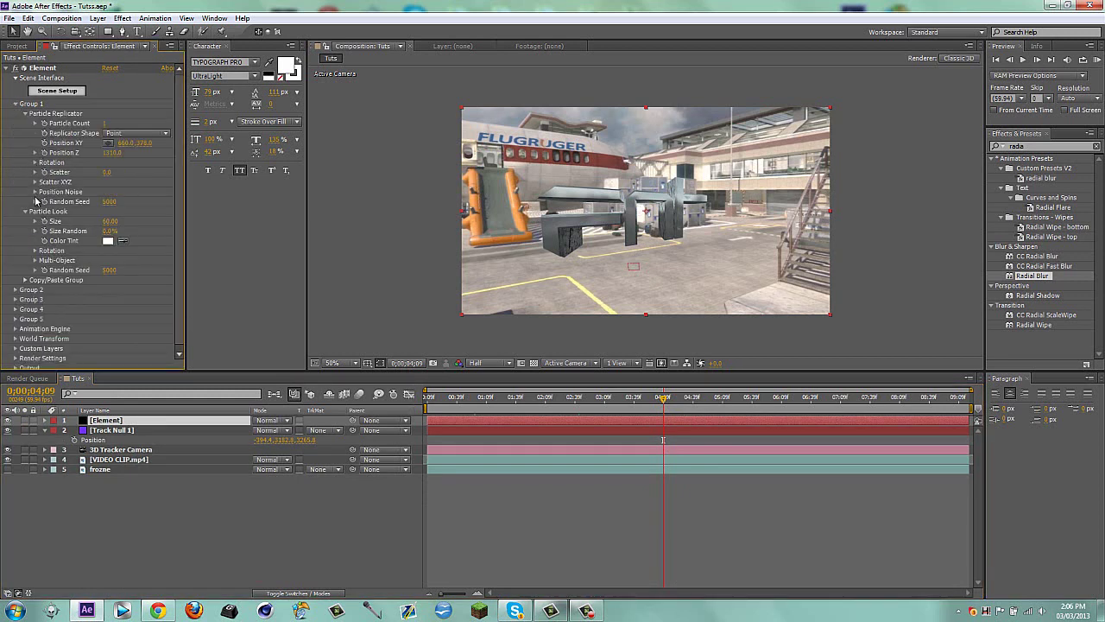
{"action": "left_click", "coordinate": [36, 260]}
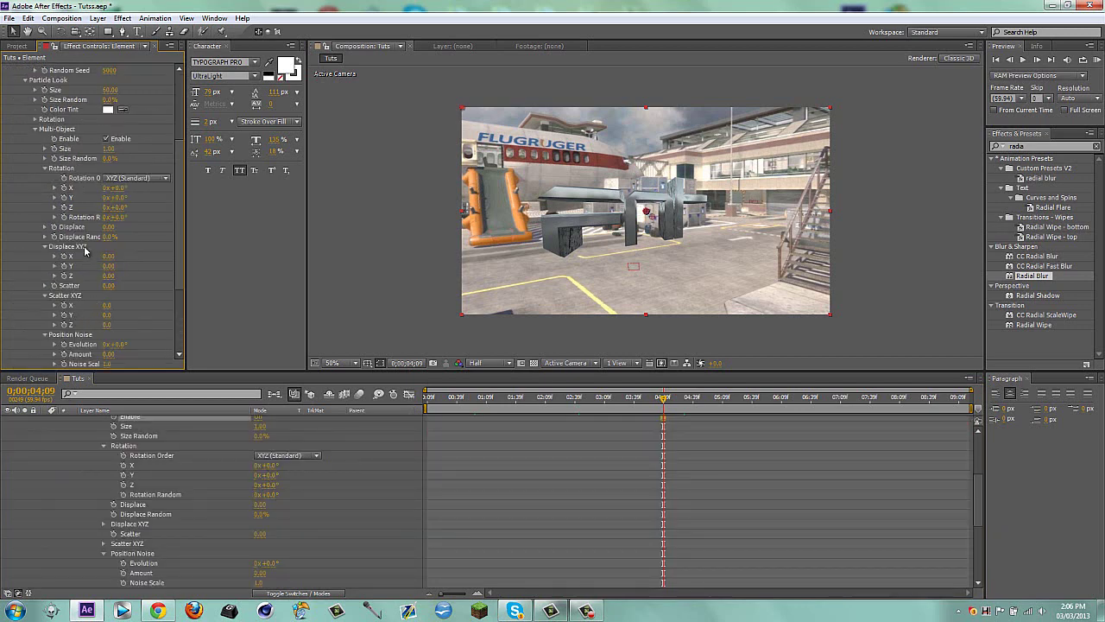
{"action": "key", "text": "period"}
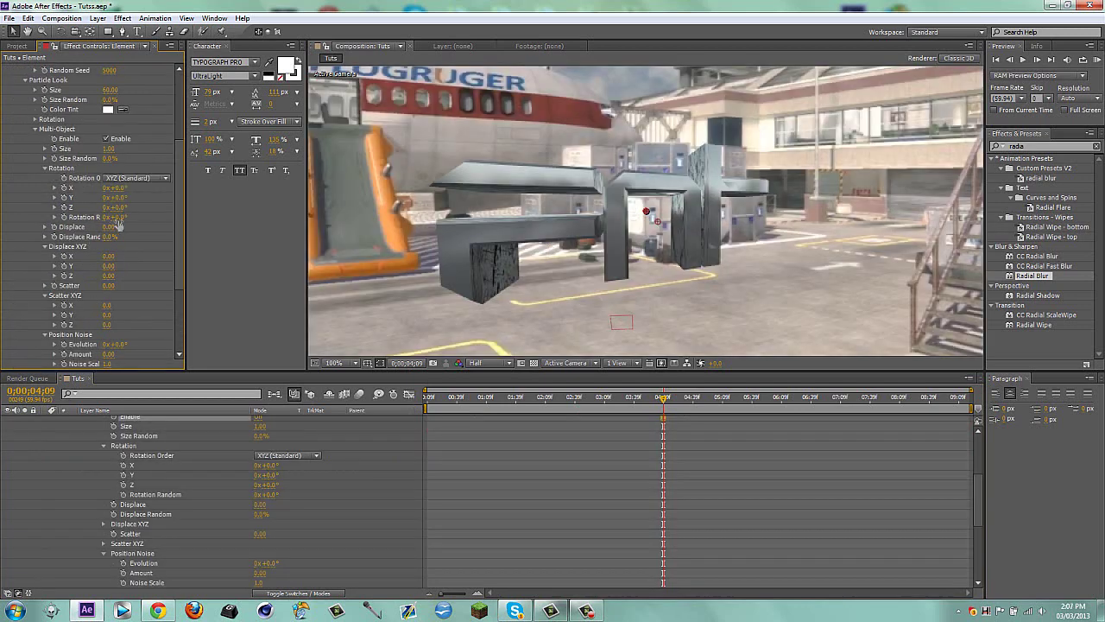
{"action": "left_click_drag", "start_coordinate": [117, 217], "coordinate": [128, 220]}
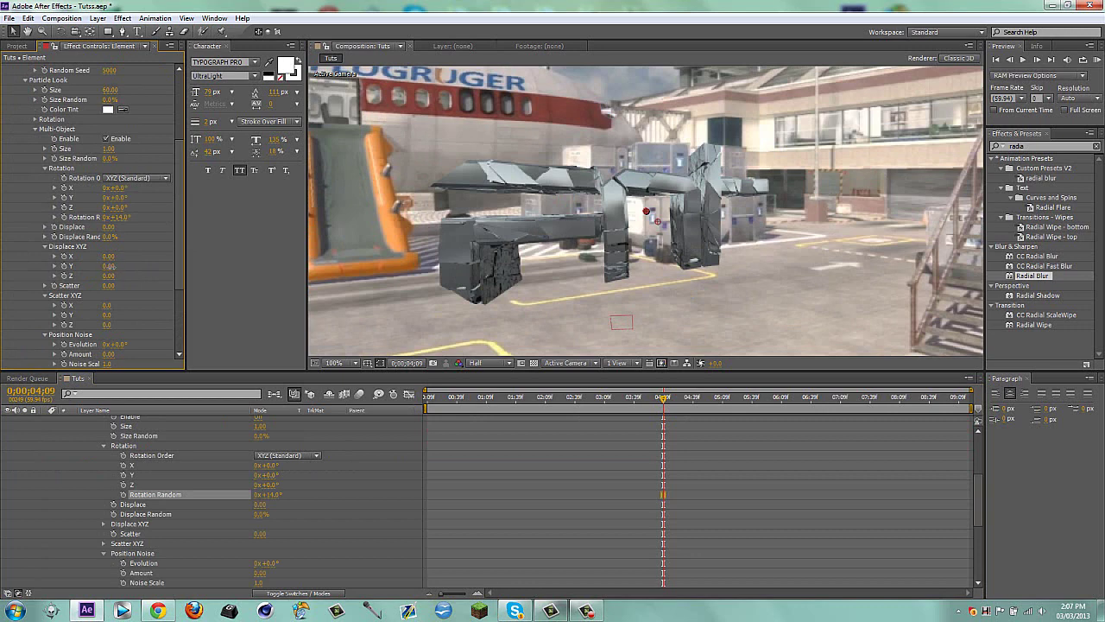
{"action": "left_click_drag", "start_coordinate": [111, 266], "coordinate": [118, 273]}
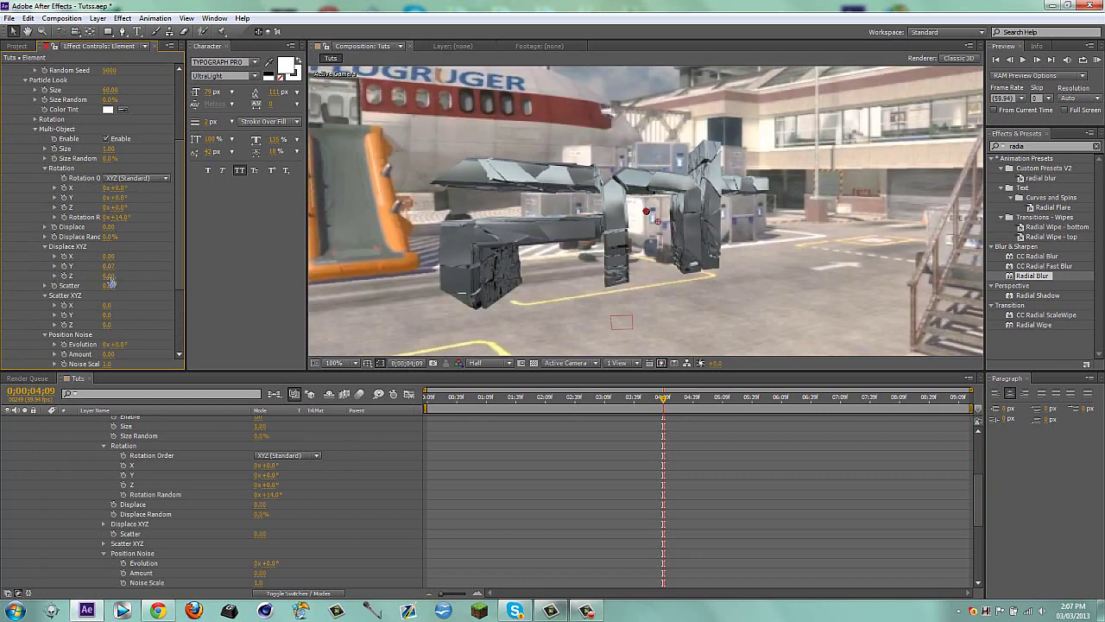
{"action": "left_click", "coordinate": [108, 276]}
{"action": "type", "text": "0.05"}
{"action": "key", "text": "Return"}
{"action": "key", "text": "comma"}
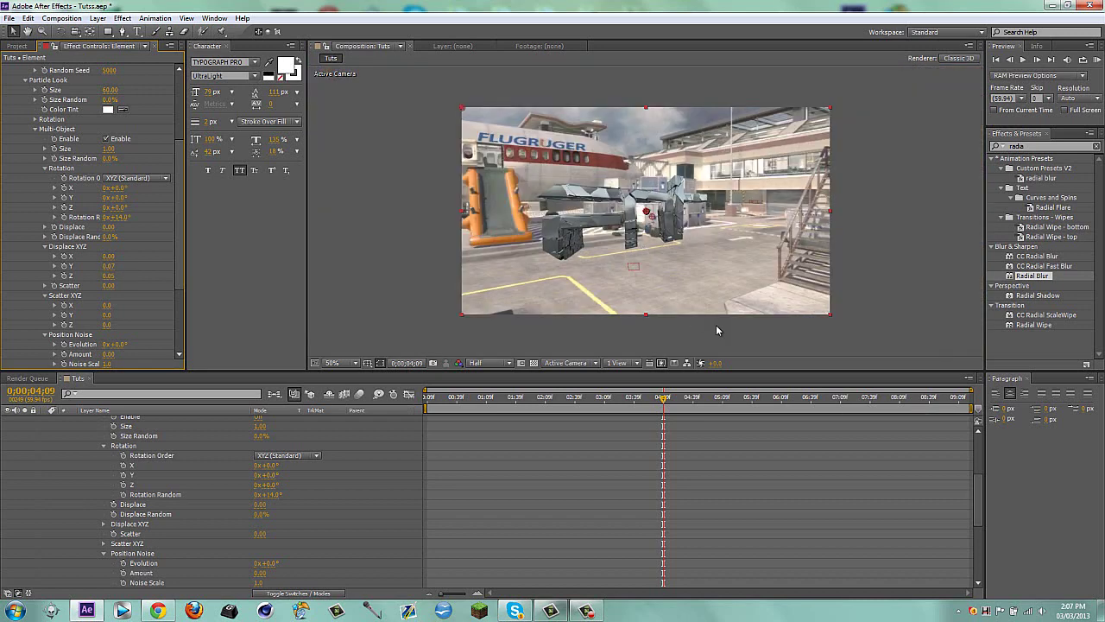
{"action": "scroll", "coordinate": [25, 107], "scroll_direction": "up", "scroll_amount": 4}
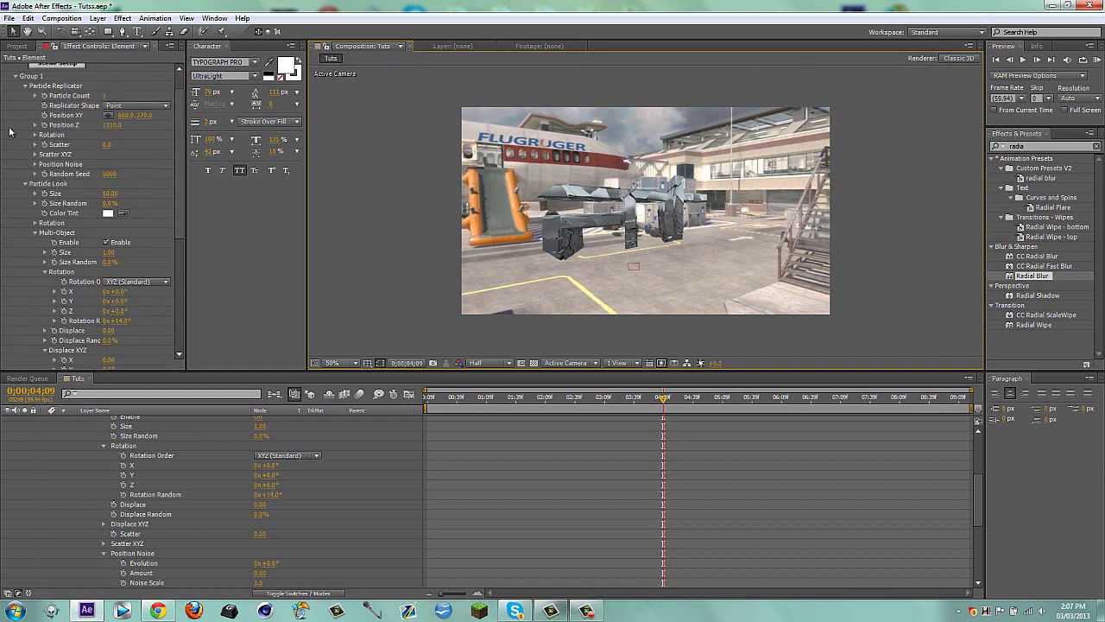
{"action": "left_click", "coordinate": [15, 103]}
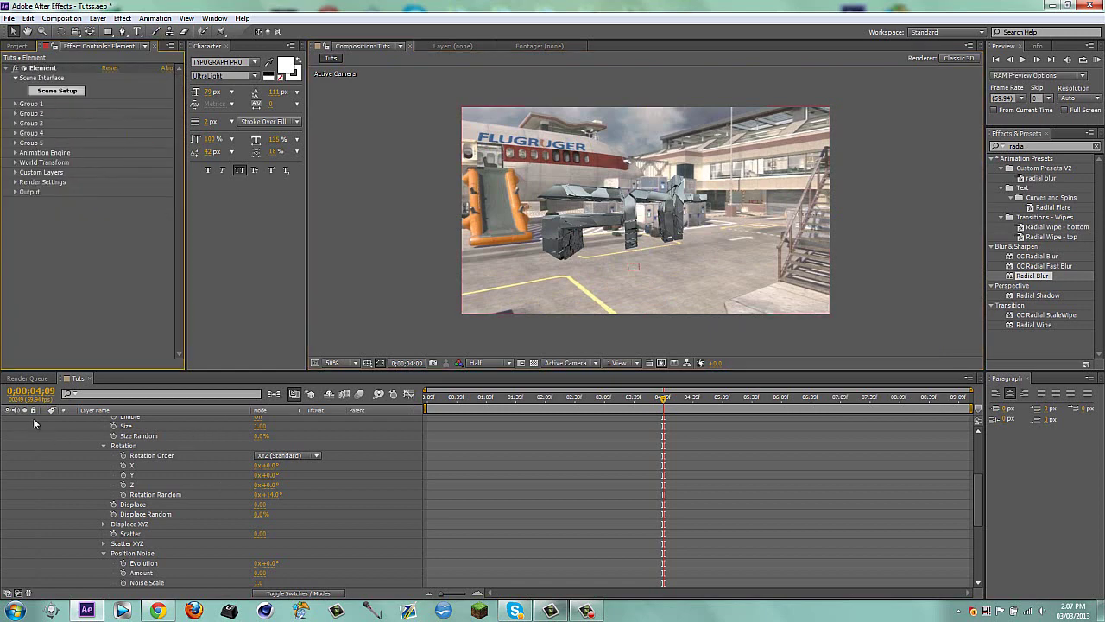
Collapse Element's properties, duplicate the layer, and rename the top copy Wireframe, fixing the typo.
{"action": "scroll", "coordinate": [153, 442], "scroll_direction": "up", "scroll_amount": 5}
{"action": "left_click", "coordinate": [126, 421]}
{"action": "key", "text": "u"}
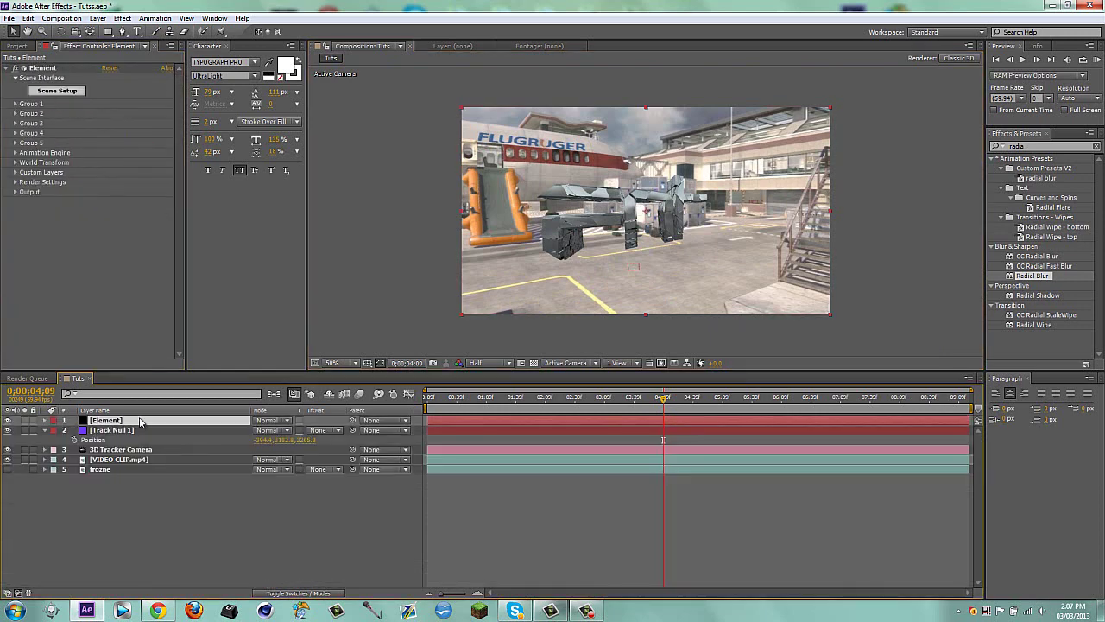
{"action": "left_click", "coordinate": [153, 506]}
{"action": "left_click", "coordinate": [123, 421]}
{"action": "key", "text": "ctrl+d"}
{"action": "key", "text": "Return"}
{"action": "type", "text": "Wiref"}
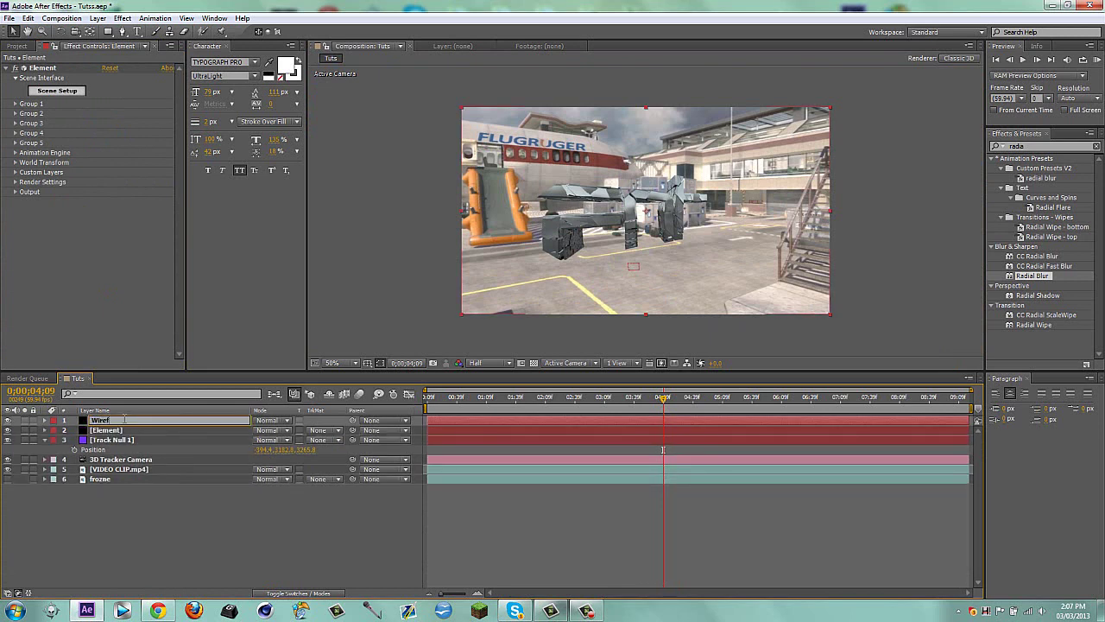
{"action": "type", "text": "rmae"}
{"action": "key", "text": "Return"}
{"action": "key", "text": "Return"}
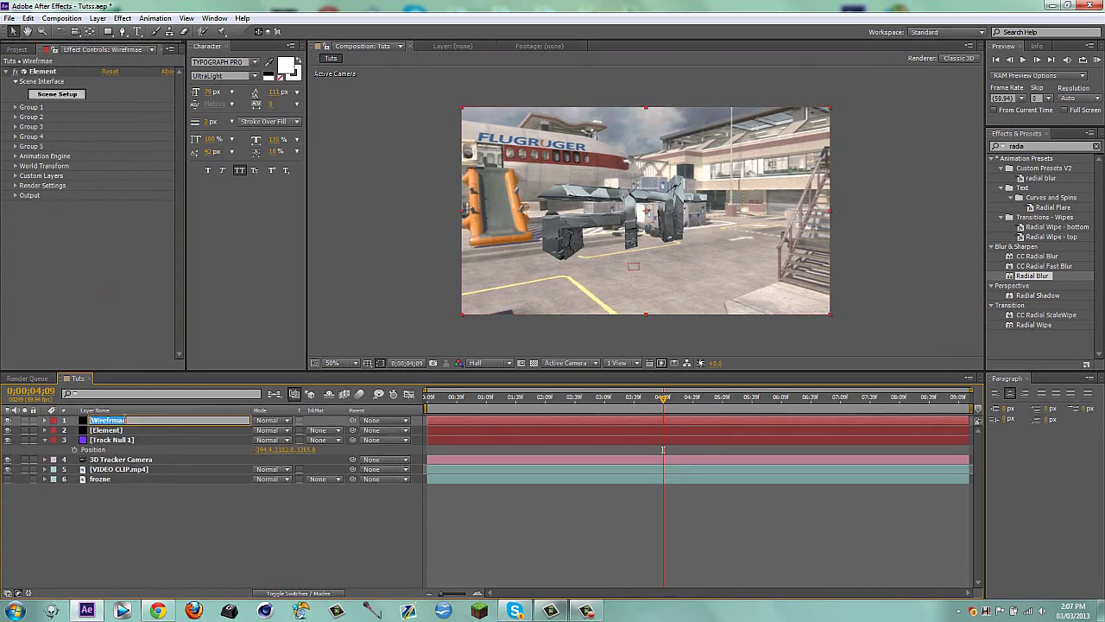
{"action": "type", "text": "W"}
{"action": "key", "text": "Return"}
Set the Wireframe layer's Output Polygon Mode to Wireframe.
{"action": "left_click", "coordinate": [15, 195]}
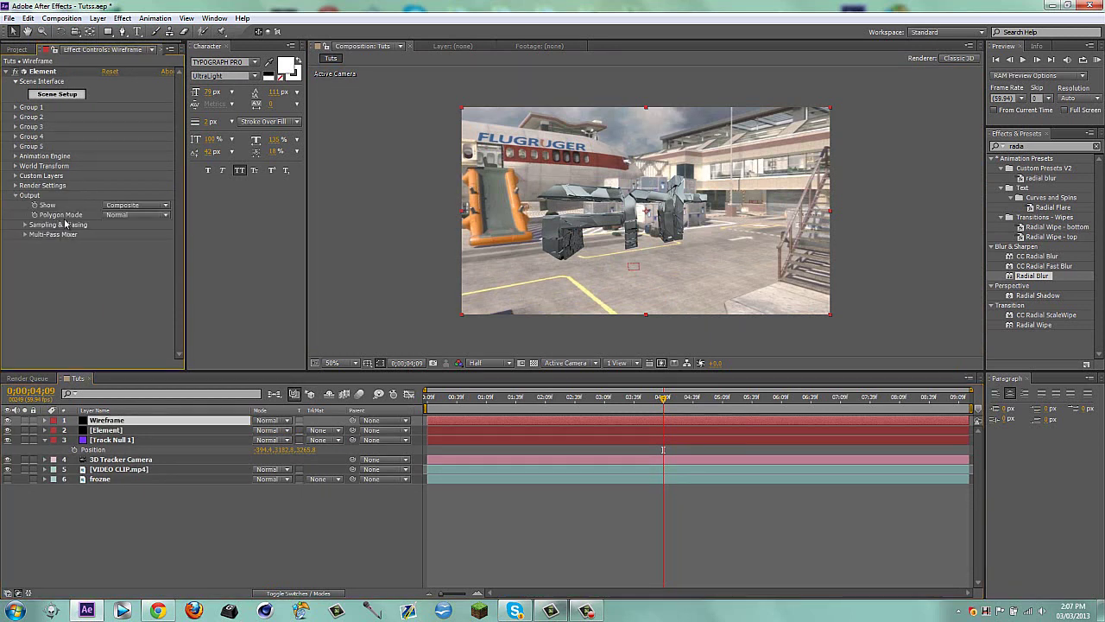
{"action": "left_click", "coordinate": [130, 214]}
{"action": "left_click", "coordinate": [142, 234]}
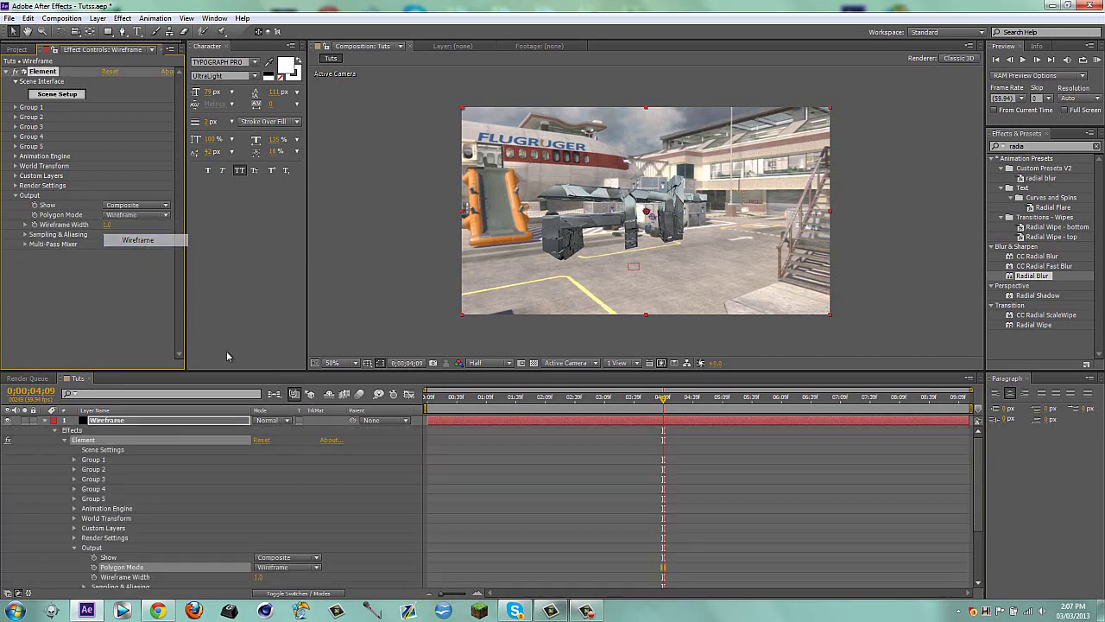
{"action": "left_click", "coordinate": [45, 421]}
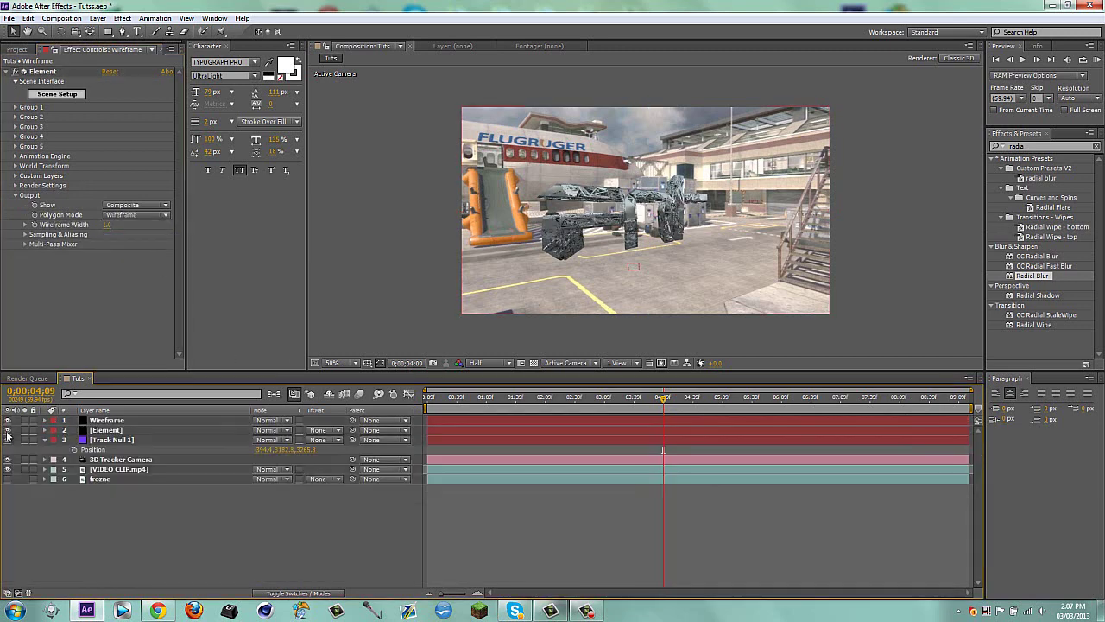
Toggle the Element layer's visibility to compare, then open the Wireframe layer's Scene Setup.
{"action": "left_click", "coordinate": [7, 431]}
{"action": "left_click", "coordinate": [7, 431]}
{"action": "left_click", "coordinate": [7, 432]}
{"action": "left_click", "coordinate": [7, 432]}
{"action": "left_click", "coordinate": [7, 432]}
{"action": "left_click", "coordinate": [7, 432]}
{"action": "left_click", "coordinate": [100, 422]}
{"action": "left_click", "coordinate": [57, 93]}
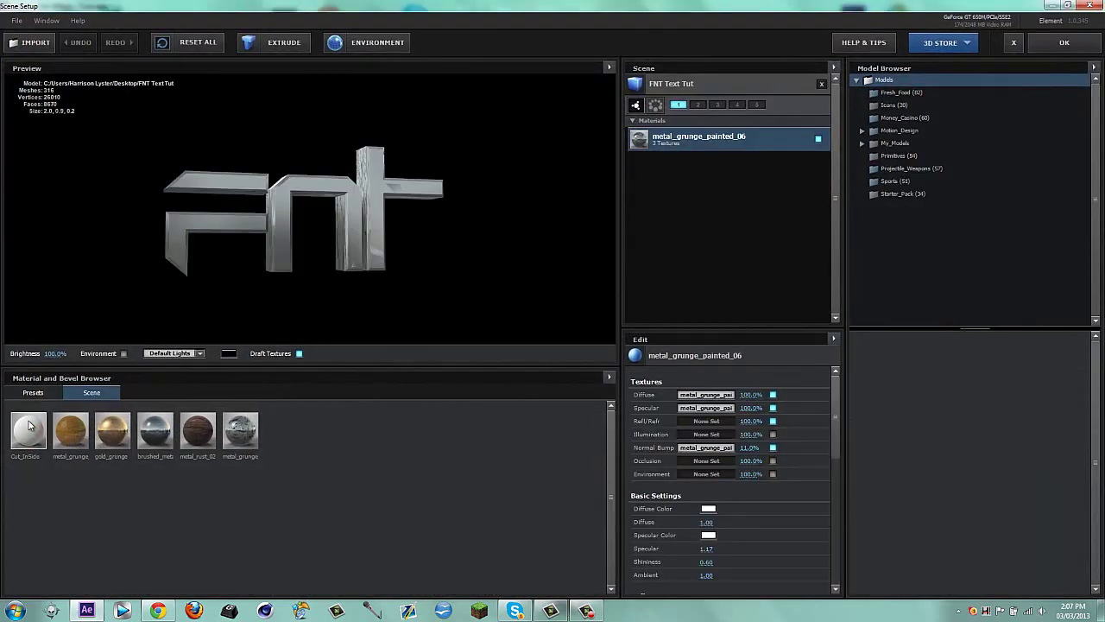
Apply the plain white Cut_InSide material to the wireframe copy's text, inspect it, and confirm with OK.
{"action": "left_click_drag", "start_coordinate": [804, 89], "coordinate": [721, 138]}
{"action": "left_click_drag", "start_coordinate": [303, 211], "coordinate": [305, 245]}
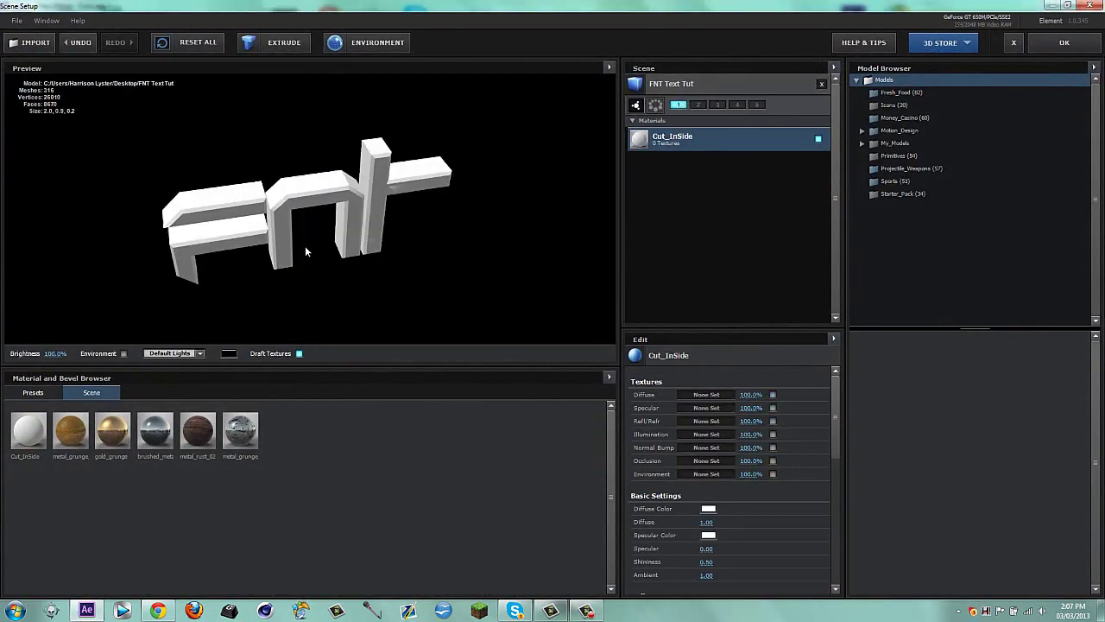
{"action": "left_click", "coordinate": [1063, 43]}
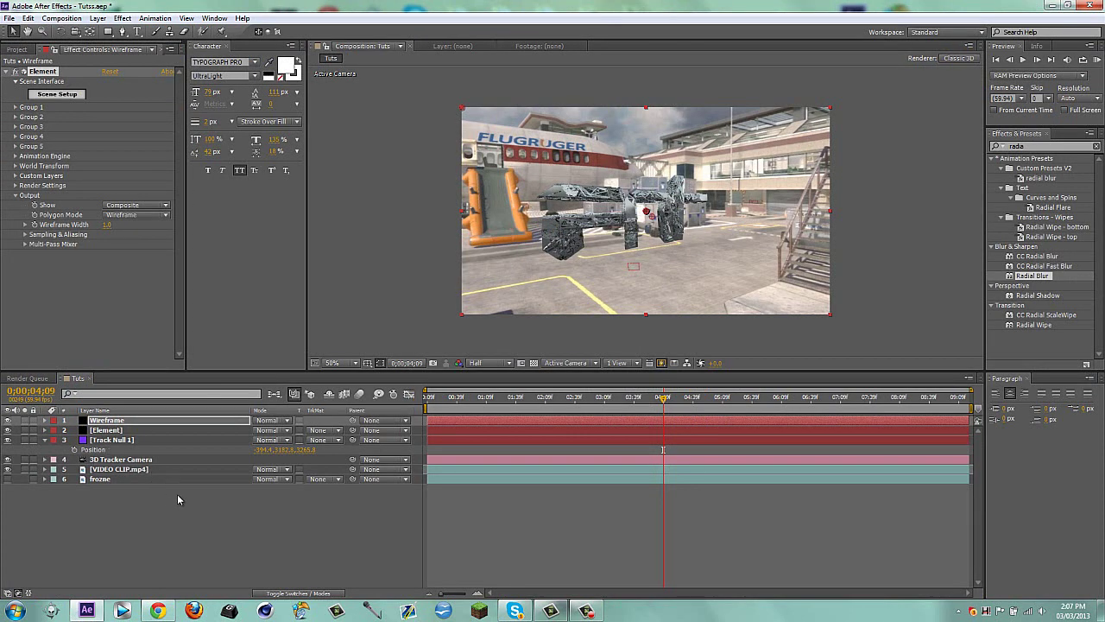
Toggle the Wireframe layer on and off to compare it with the solid text, then return to 0;00;02;19.
{"action": "left_click", "coordinate": [7, 430]}
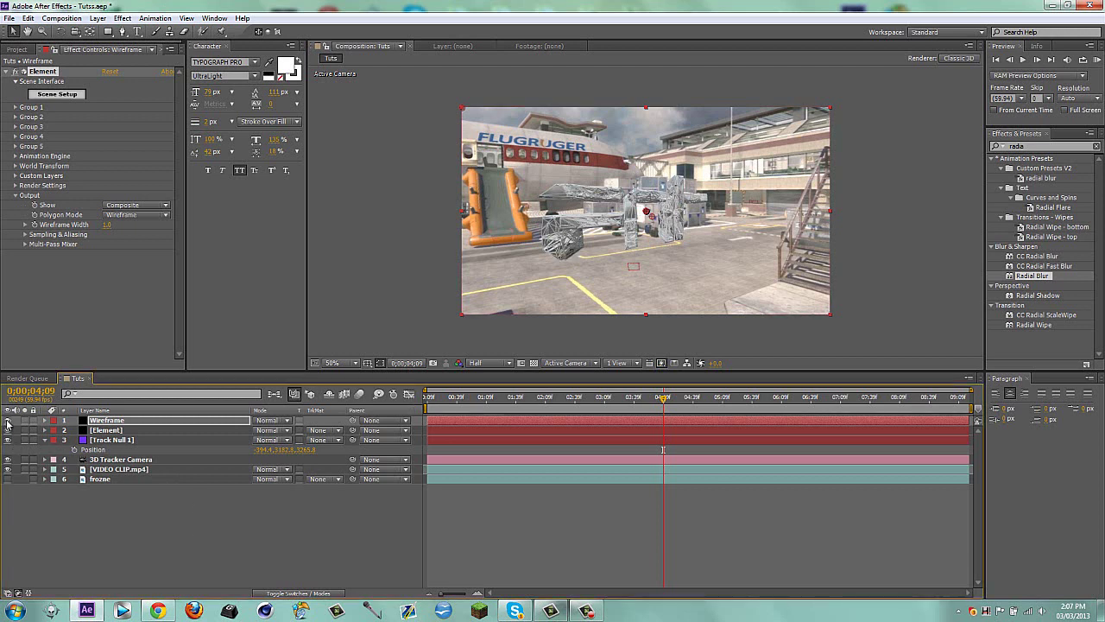
{"action": "left_click", "coordinate": [7, 420]}
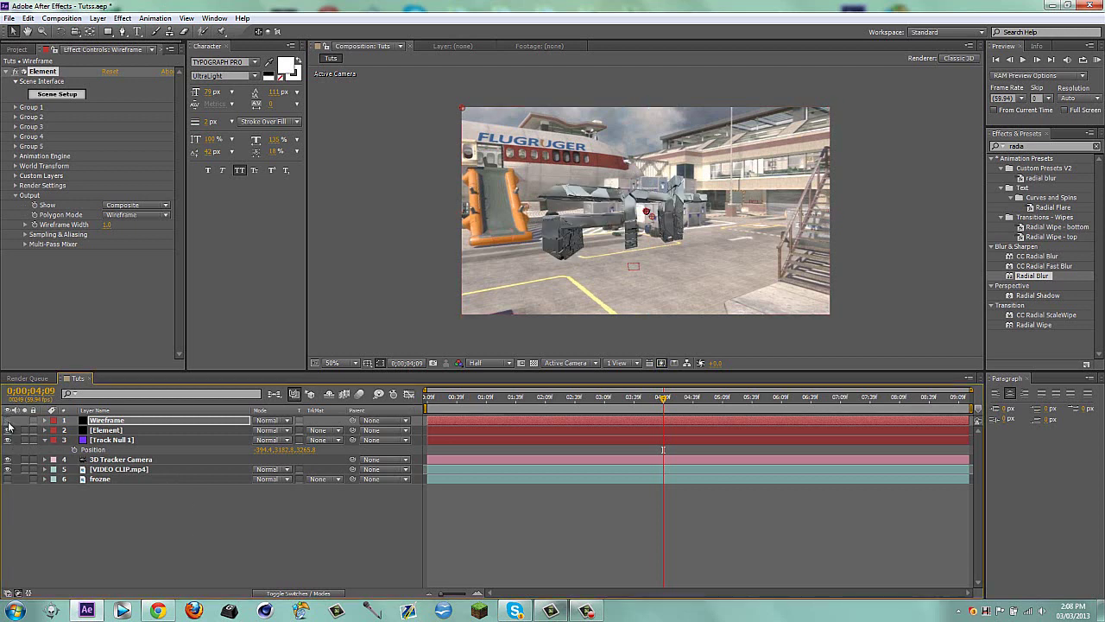
{"action": "left_click", "coordinate": [8, 420]}
{"action": "left_click", "coordinate": [8, 420]}
{"action": "left_click", "coordinate": [8, 420]}
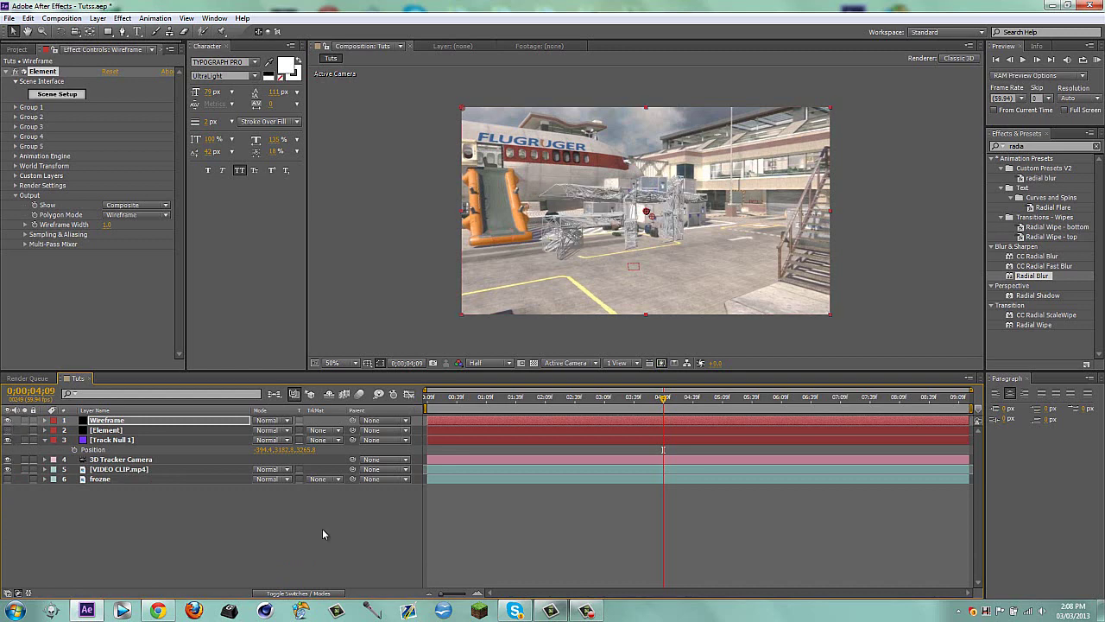
{"action": "left_click", "coordinate": [287, 563]}
{"action": "mouse_move", "coordinate": [555, 400]}
{"action": "left_mouse_down"}
{"action": "mouse_move", "coordinate": [600, 400]}
{"action": "mouse_move", "coordinate": [555, 399]}
{"action": "left_mouse_up"}
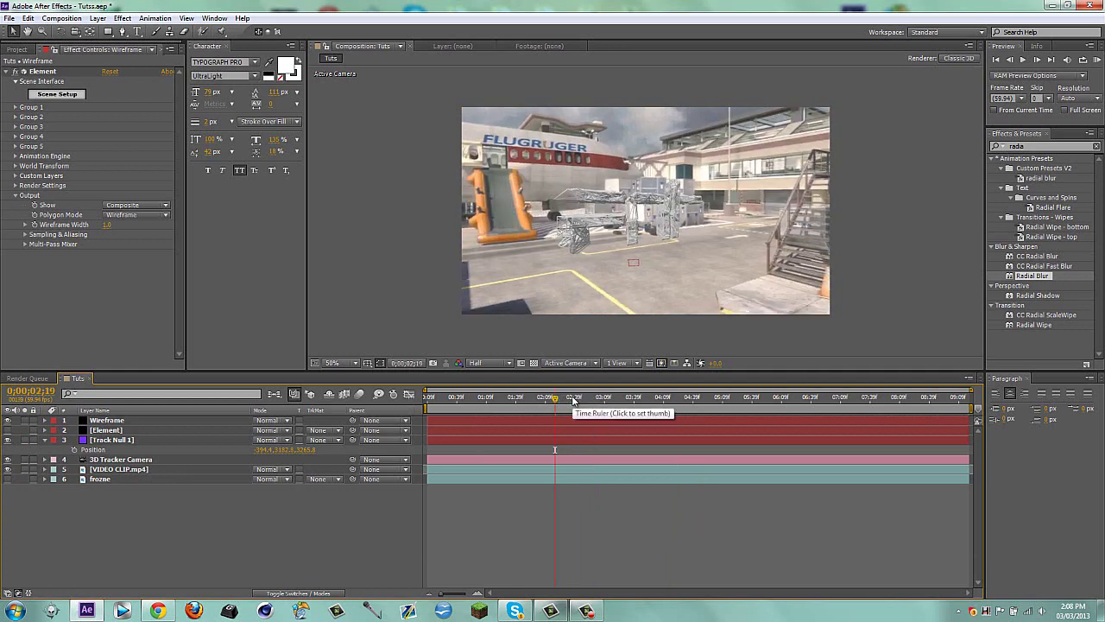
Create a black solid named Matte and hide it to see the footage.
{"action": "key", "text": "ctrl+y"}
{"action": "type", "text": "Matte"}
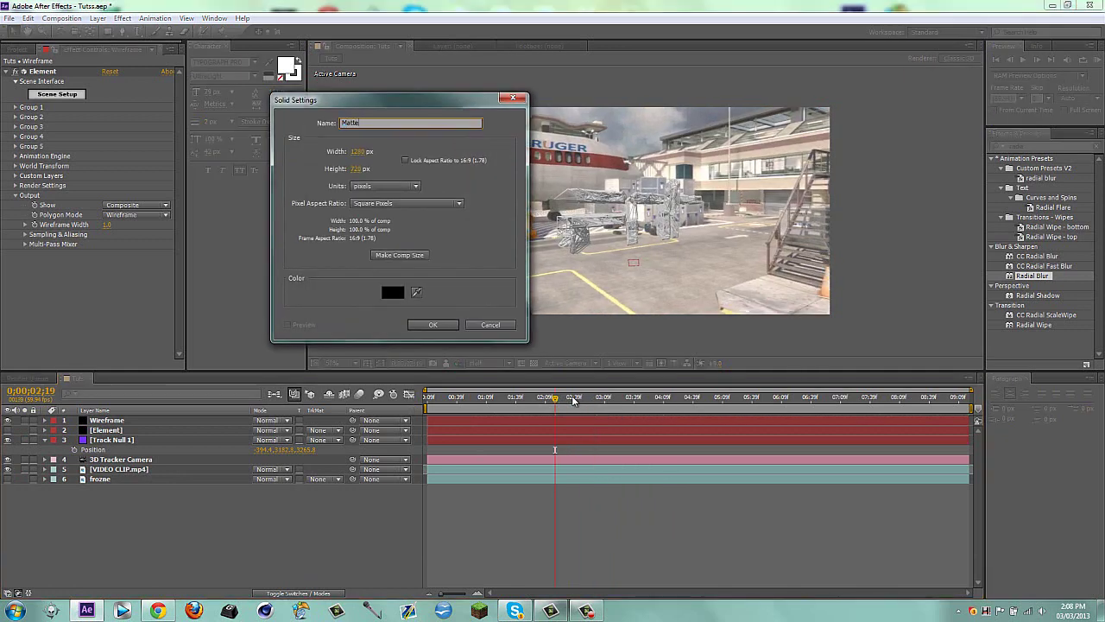
{"action": "key", "text": "Return"}
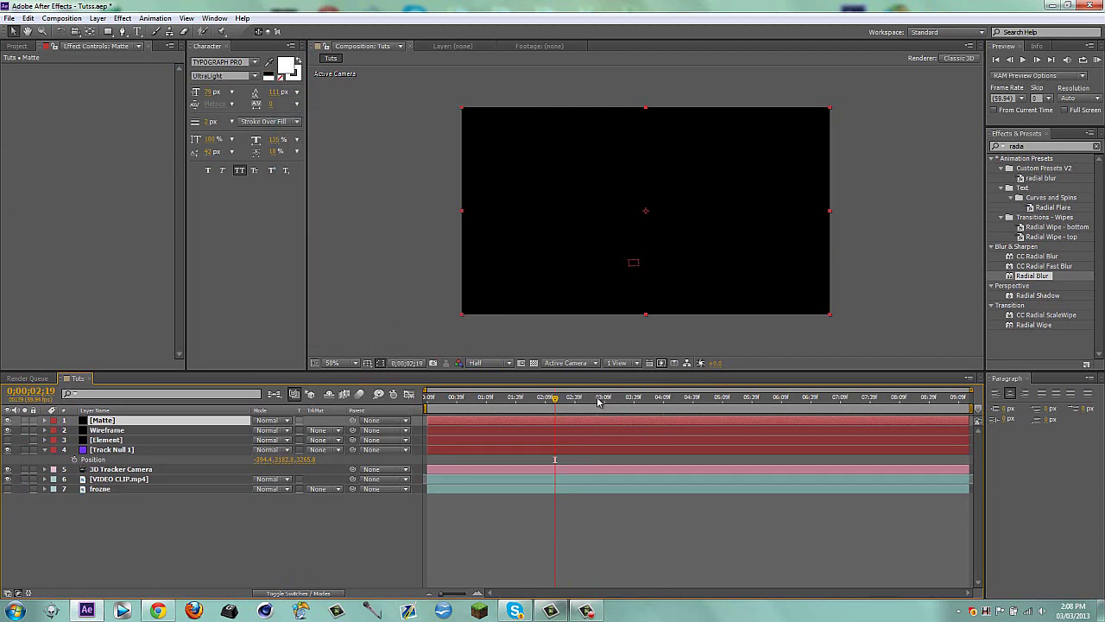
{"action": "left_click", "coordinate": [8, 420]}
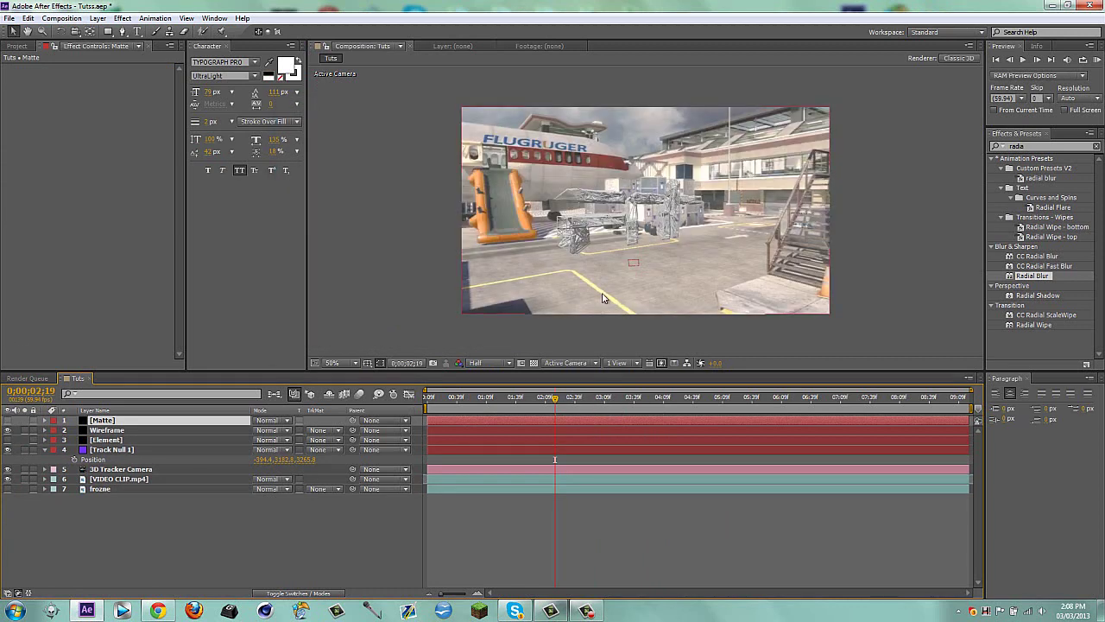
Draw a closed polygon mask on Matte around the fractured text with the Pen tool.
{"action": "left_click", "coordinate": [122, 31]}
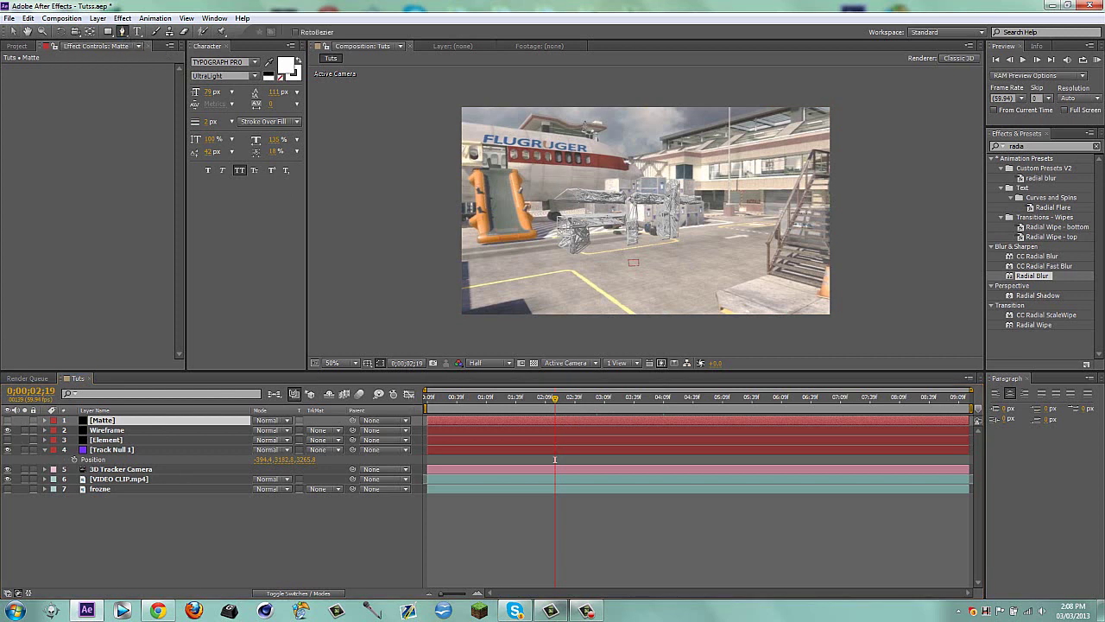
{"action": "left_click", "coordinate": [592, 119]}
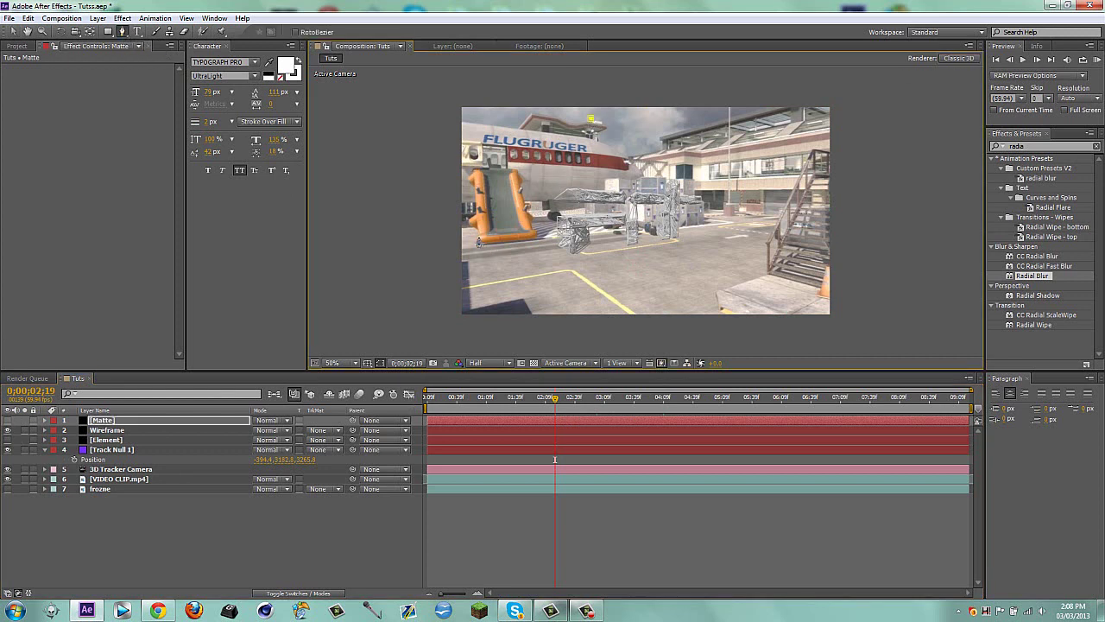
{"action": "left_click", "coordinate": [477, 242]}
{"action": "left_click", "coordinate": [587, 315]}
{"action": "left_click", "coordinate": [737, 183]}
{"action": "key", "text": "ctrl+z"}
{"action": "left_click", "coordinate": [636, 309]}
{"action": "key", "text": "ctrl+z"}
{"action": "left_click", "coordinate": [686, 302]}
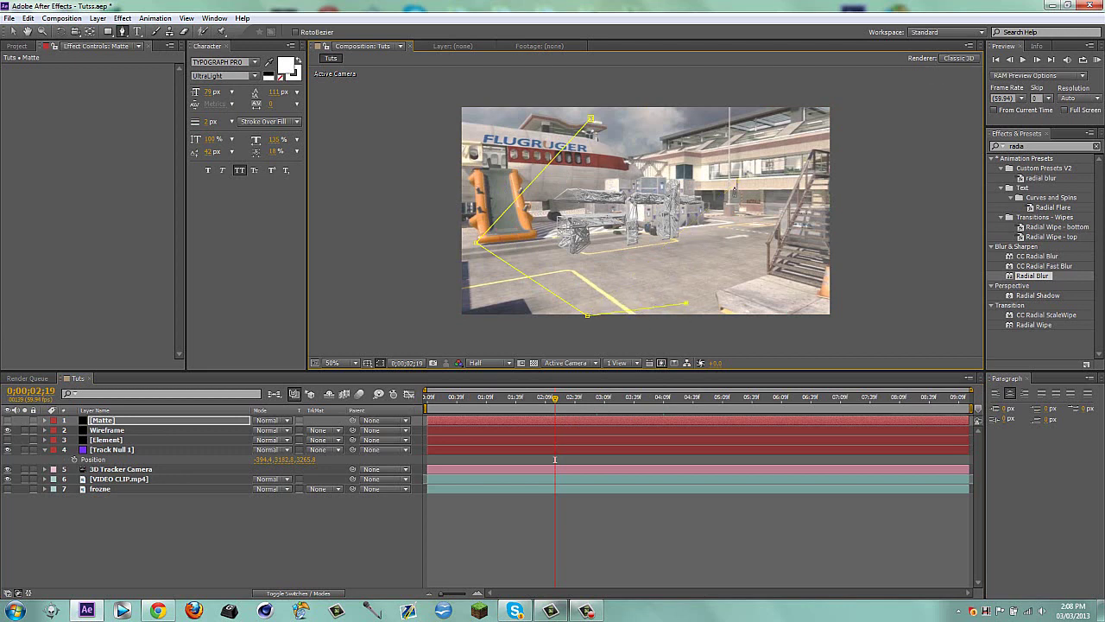
{"action": "left_click", "coordinate": [767, 180]}
{"action": "left_click", "coordinate": [590, 118]}
{"action": "left_click", "coordinate": [264, 521]}
Select the Matte layer and reveal its Mask Path property.
{"action": "key", "text": "v"}
{"action": "left_click", "coordinate": [112, 430]}
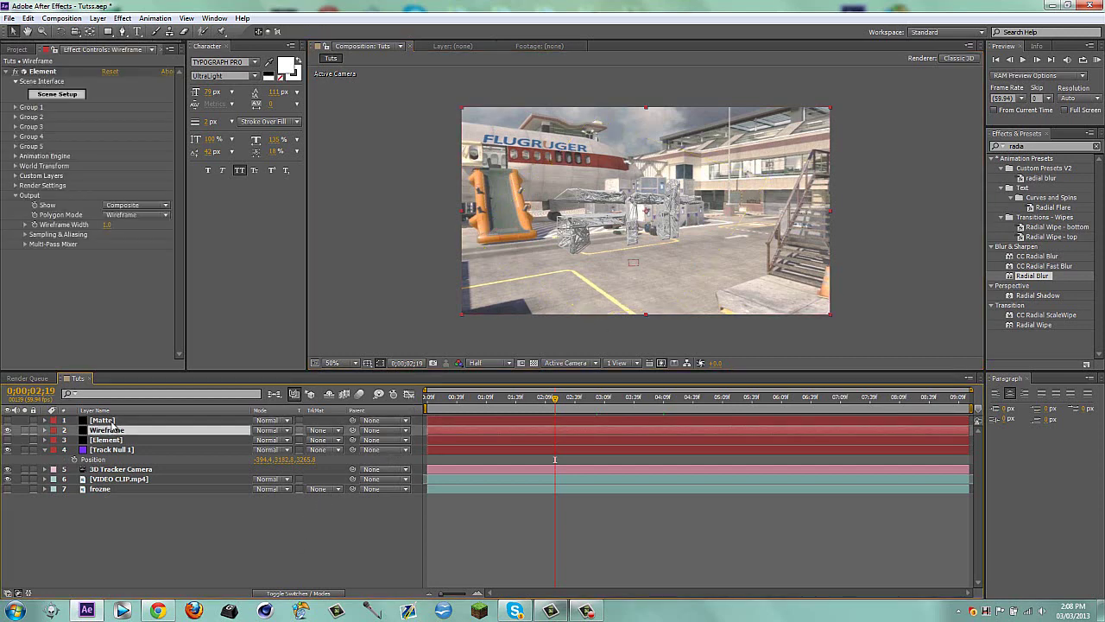
{"action": "left_click", "coordinate": [112, 420]}
{"action": "key", "text": "m"}
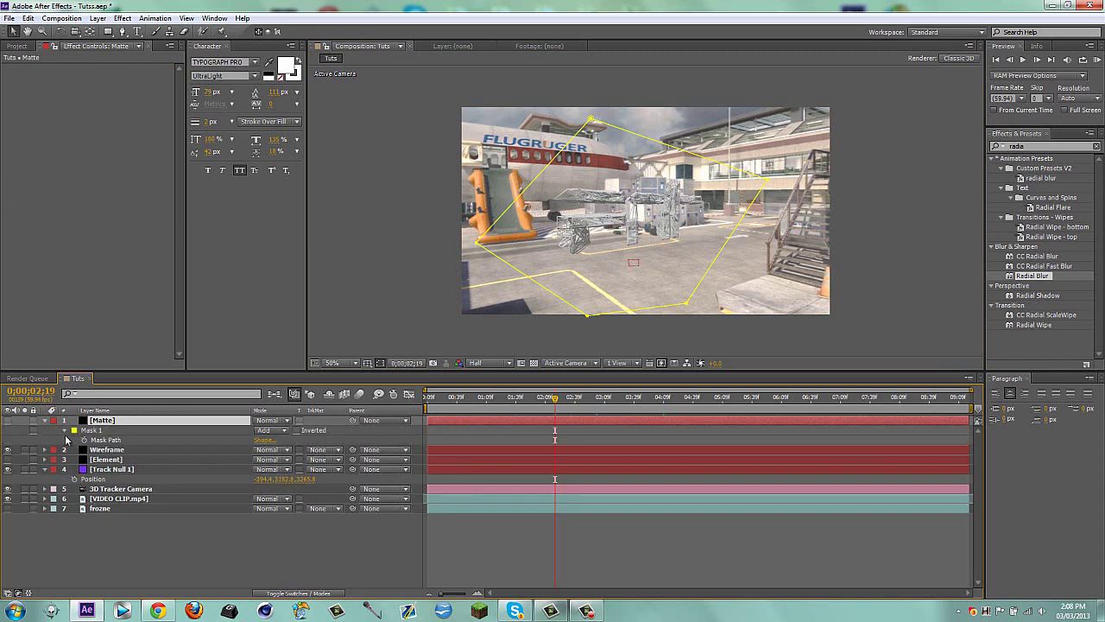
{"action": "left_click", "coordinate": [85, 440]}
{"action": "left_click", "coordinate": [156, 441]}
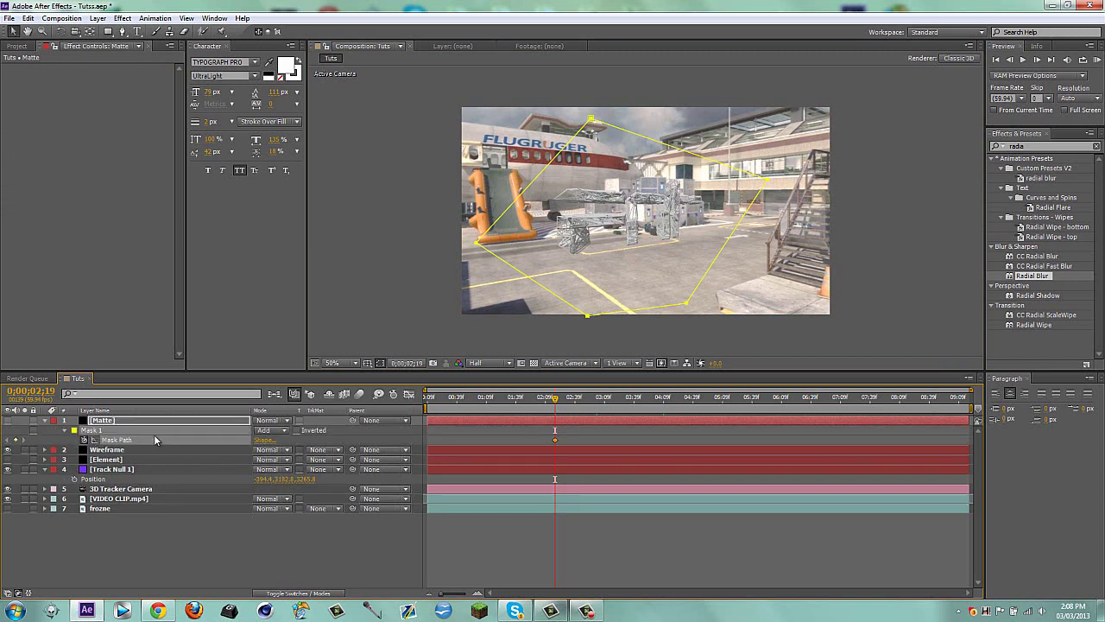
Preview the footage, nudge the mask shape right, and delete the unwanted mask keyframe.
{"action": "key", "text": "space"}
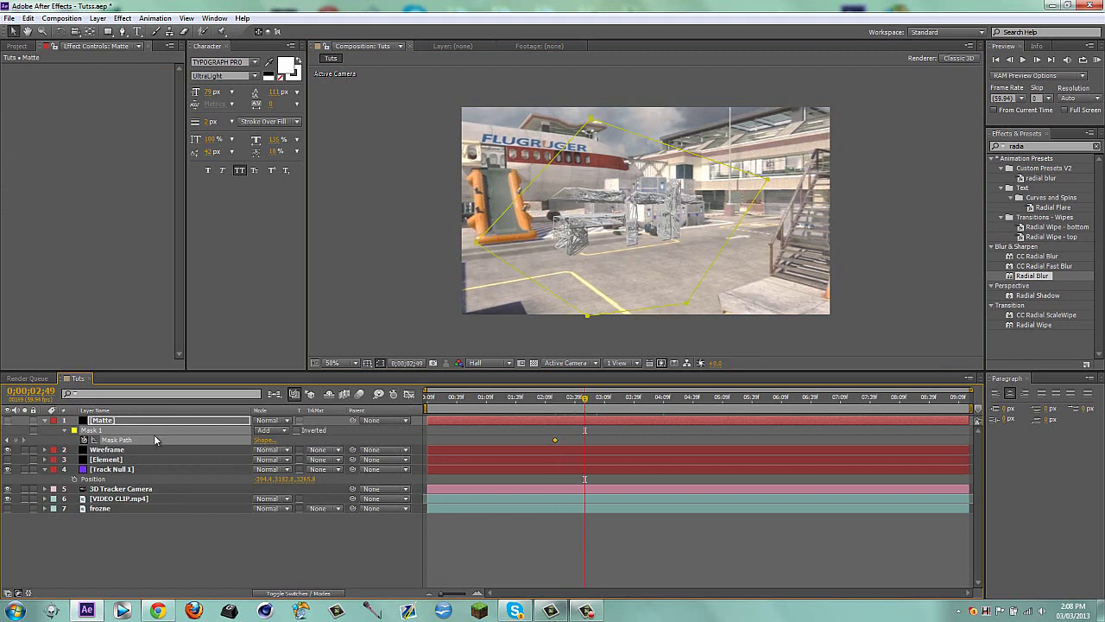
{"action": "key", "text": "space"}
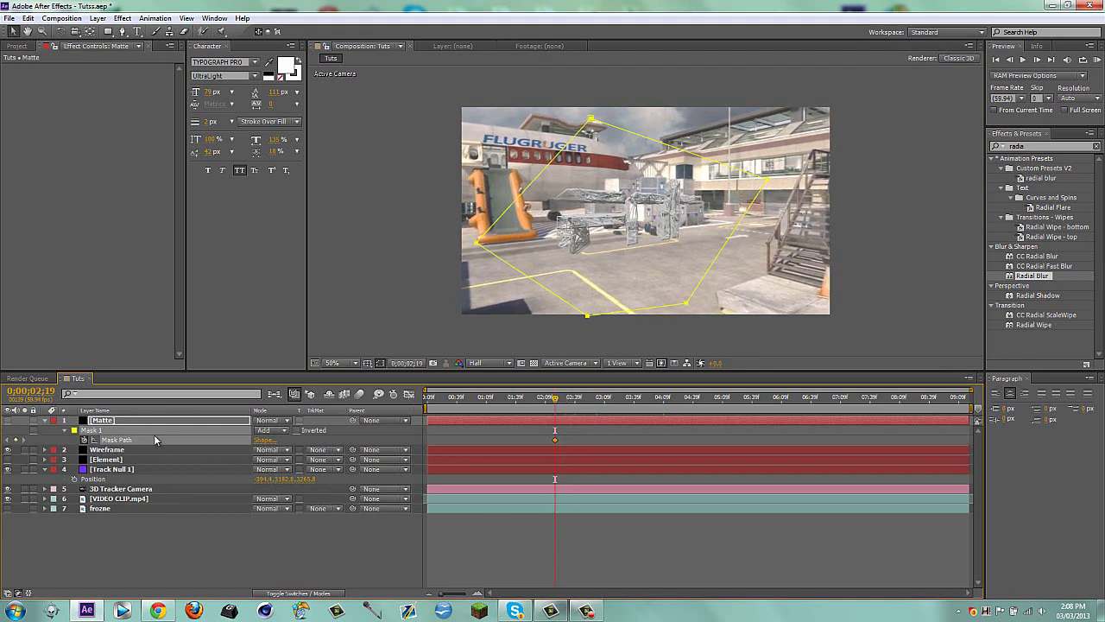
{"action": "key", "text": "space"}
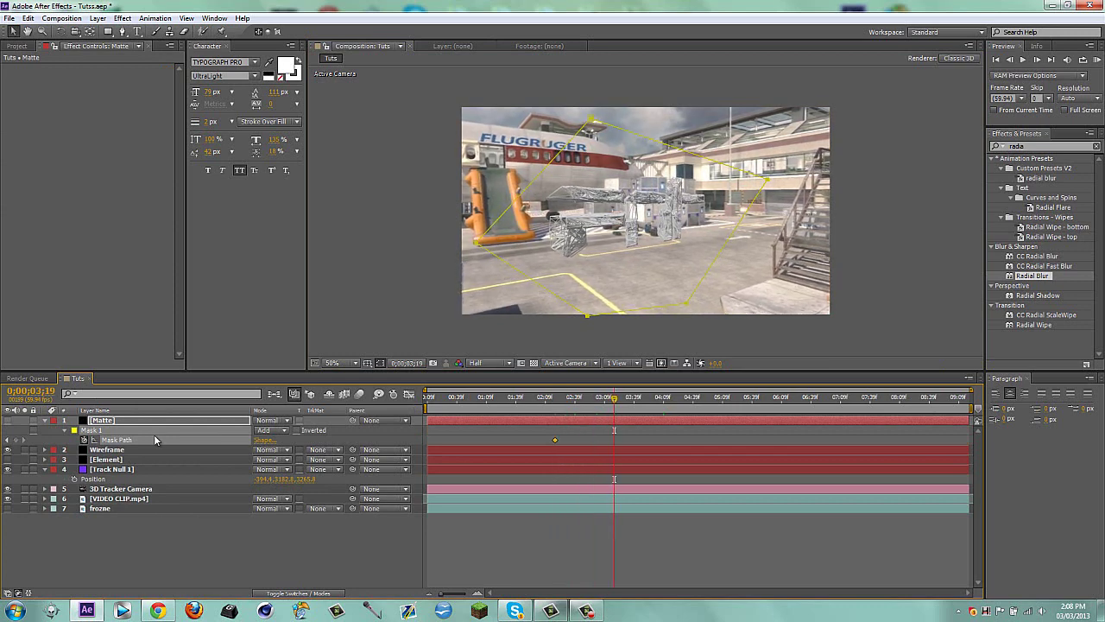
{"action": "key", "text": "space"}
{"action": "key", "text": "shift+Right"}
{"action": "key", "text": "space"}
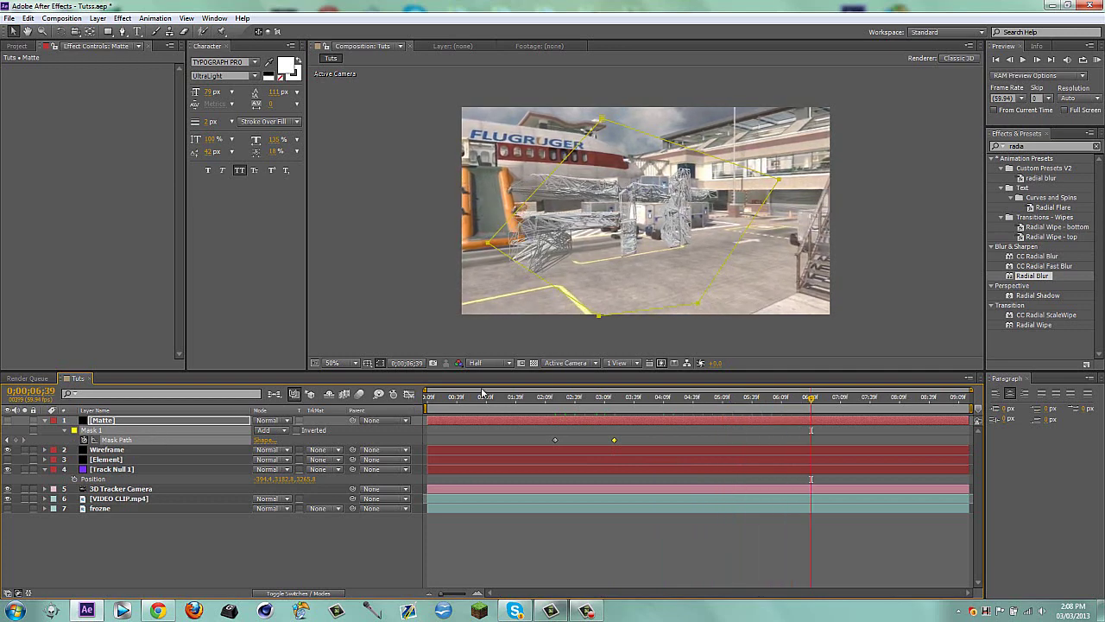
{"action": "key", "text": "Delete"}
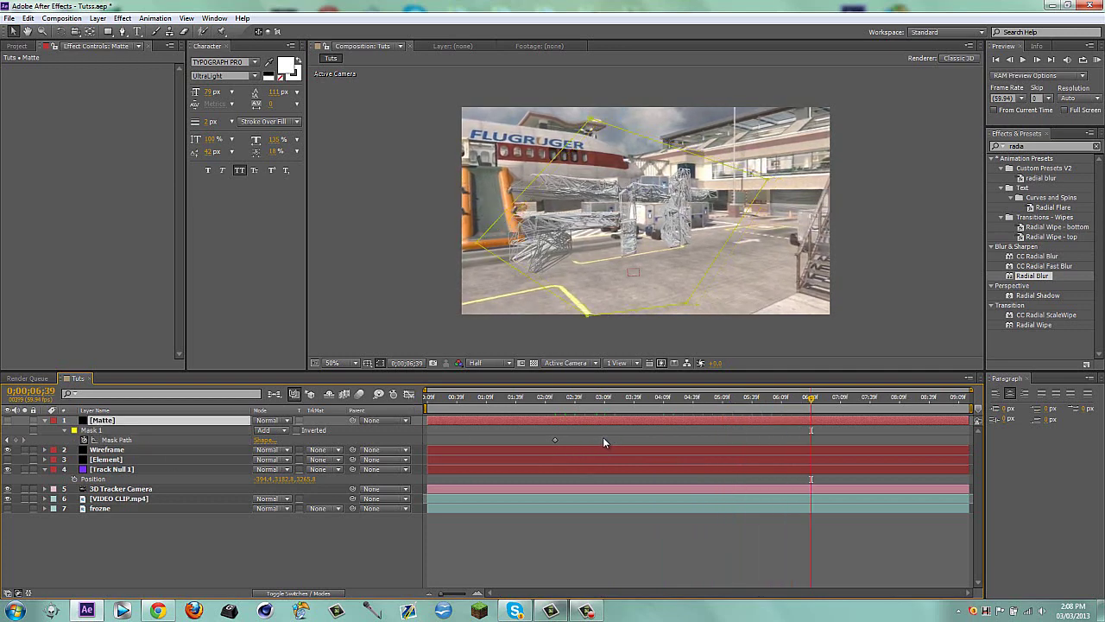
Keyframe the mask at 6;39 and drag its corners off the right edge of the frame.
{"action": "left_click", "coordinate": [13, 440]}
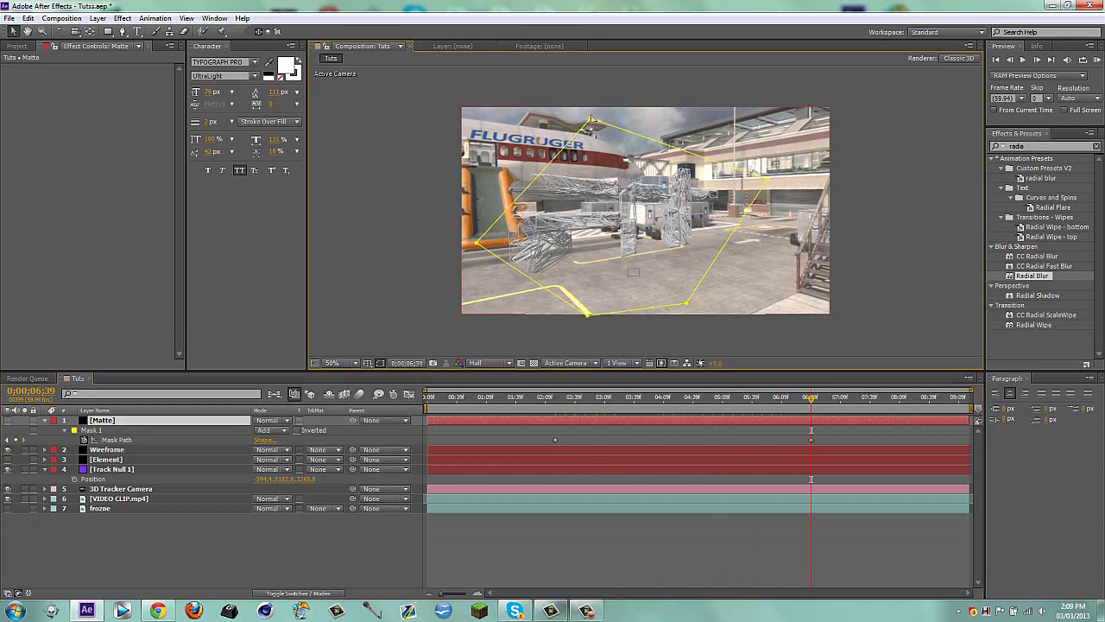
{"action": "left_click_drag", "start_coordinate": [589, 118], "coordinate": [761, 180]}
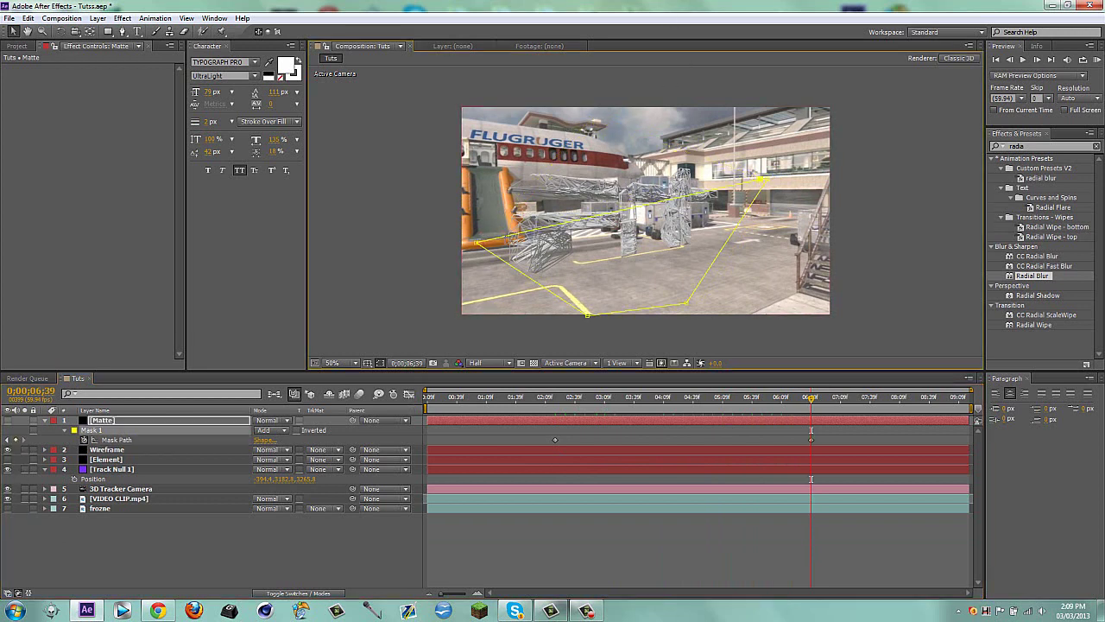
{"action": "left_click_drag", "start_coordinate": [478, 243], "coordinate": [679, 293]}
{"action": "left_click_drag", "start_coordinate": [770, 406], "coordinate": [893, 403]}
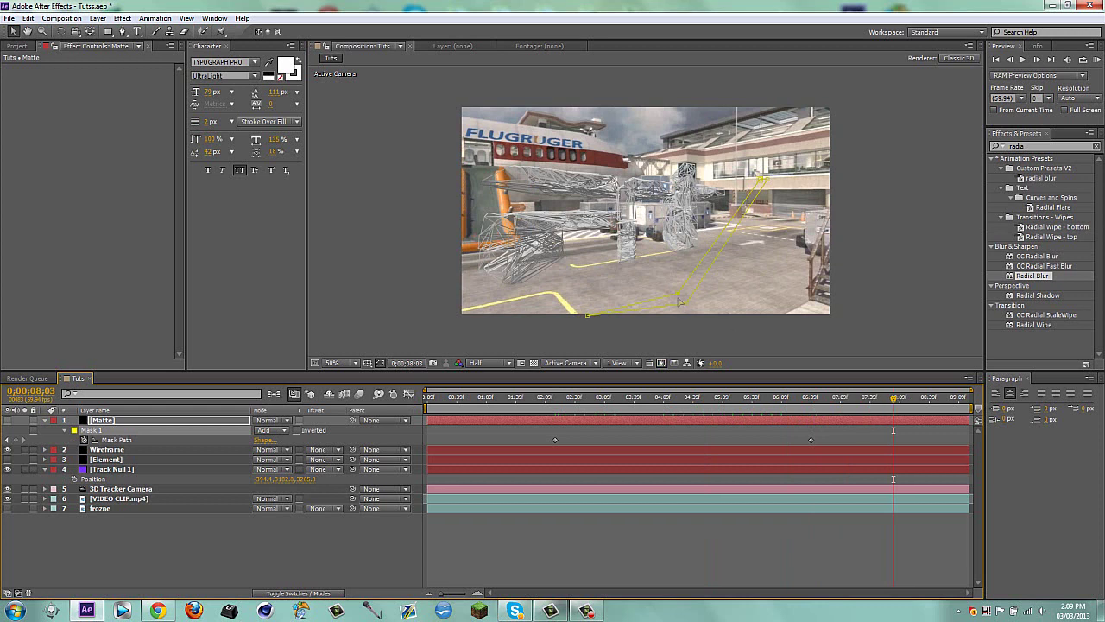
{"action": "left_click_drag", "start_coordinate": [590, 317], "coordinate": [945, 171]}
{"action": "left_click_drag", "start_coordinate": [958, 133], "coordinate": [977, 126]}
{"action": "left_click_drag", "start_coordinate": [686, 302], "coordinate": [913, 219]}
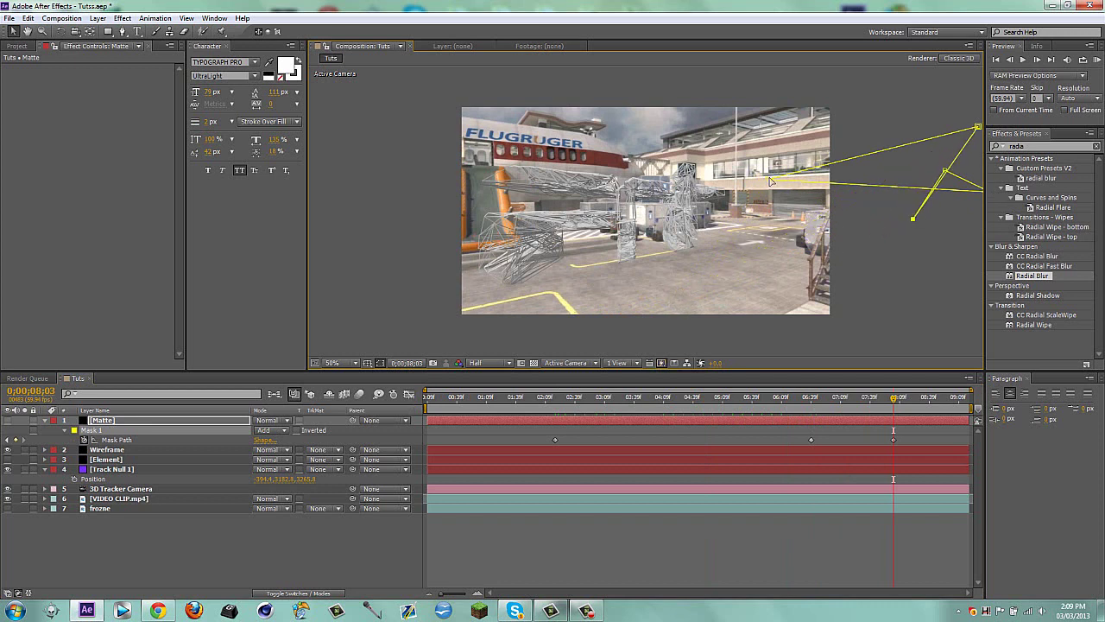
{"action": "left_click_drag", "start_coordinate": [771, 181], "coordinate": [908, 153]}
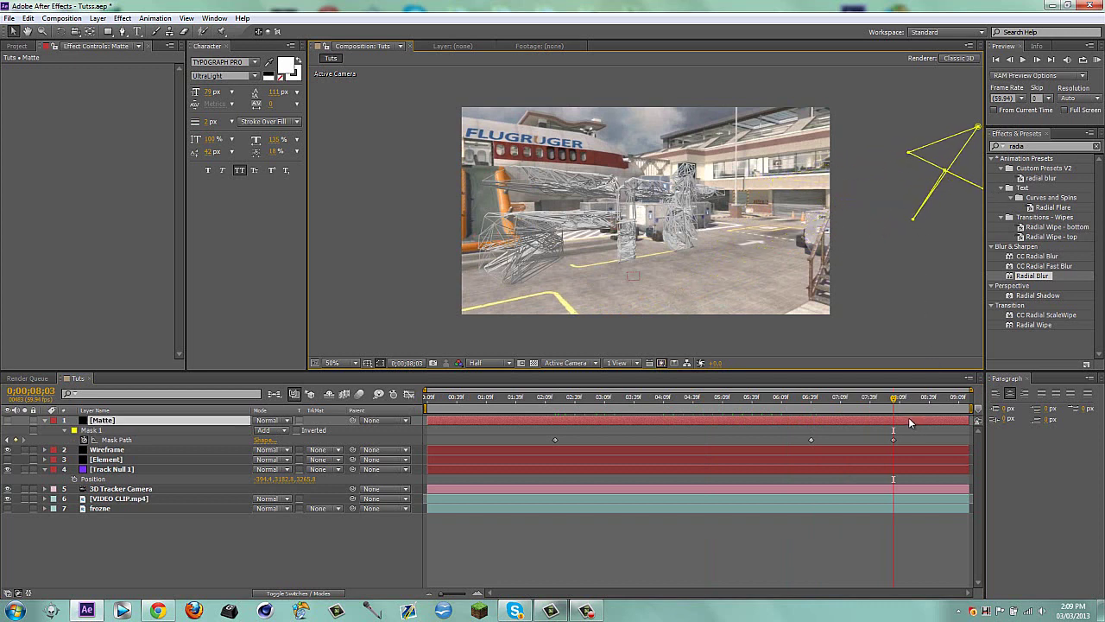
End the Matte layer at 8;03, check the mask feather, and return to the first mask keyframe.
{"action": "key", "text": "alt+]"}
{"action": "key", "text": "f"}
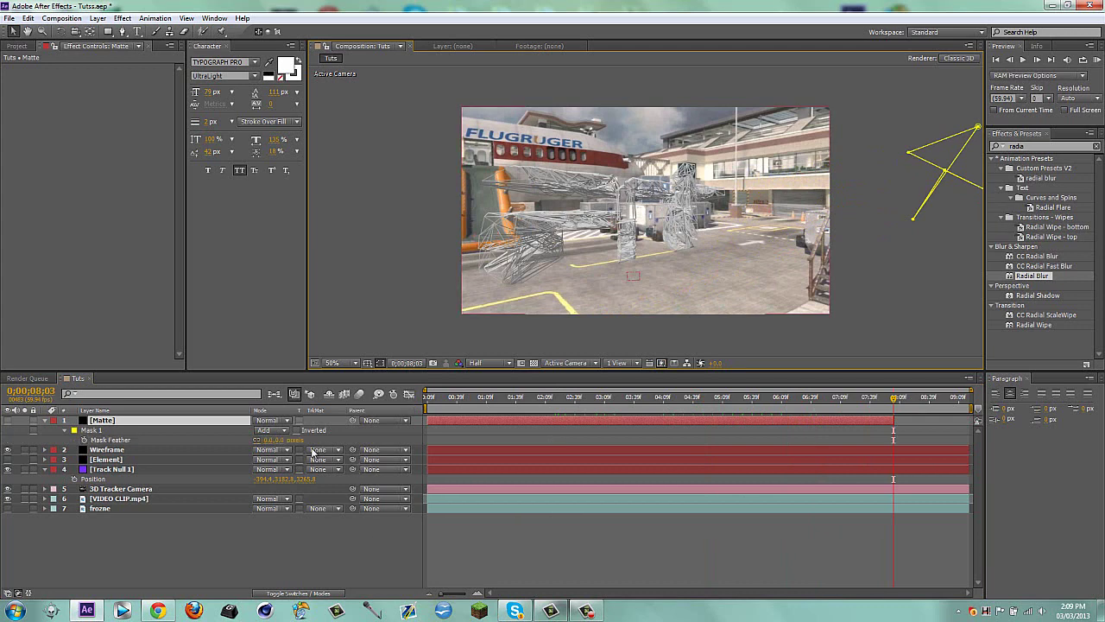
{"action": "left_click", "coordinate": [279, 442]}
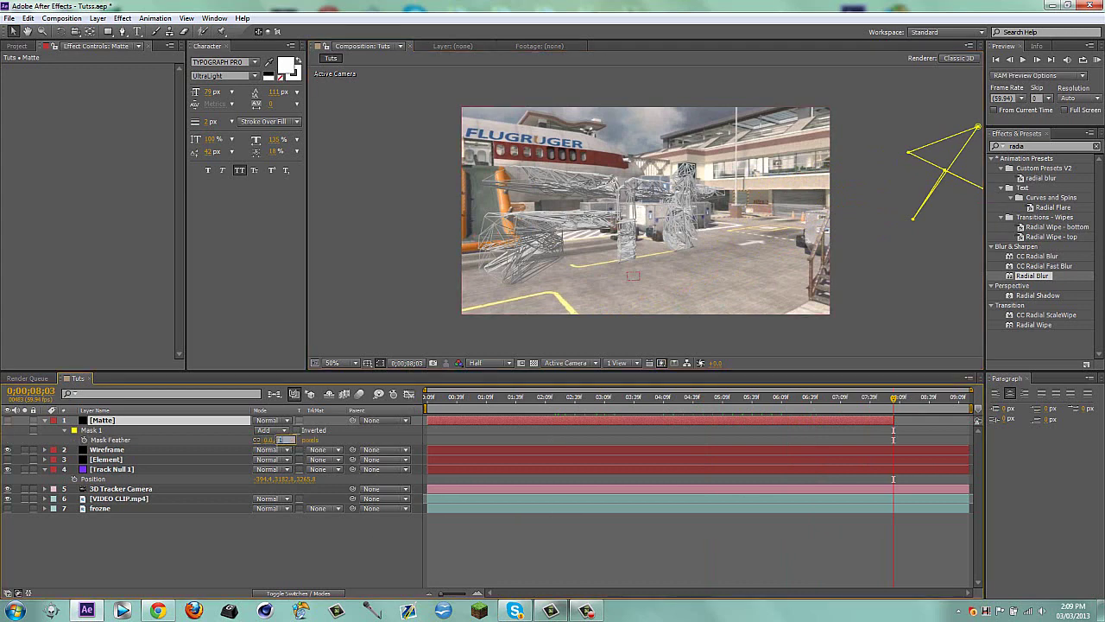
{"action": "key", "text": "Return"}
{"action": "key", "text": "m"}
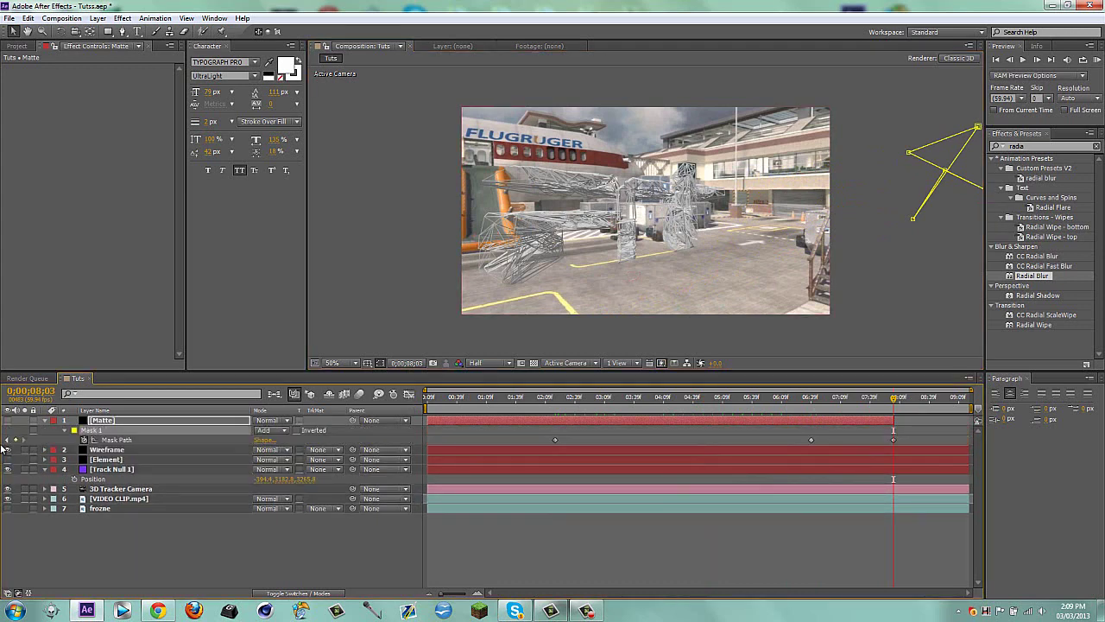
{"action": "left_click", "coordinate": [8, 440]}
{"action": "left_click", "coordinate": [8, 440]}
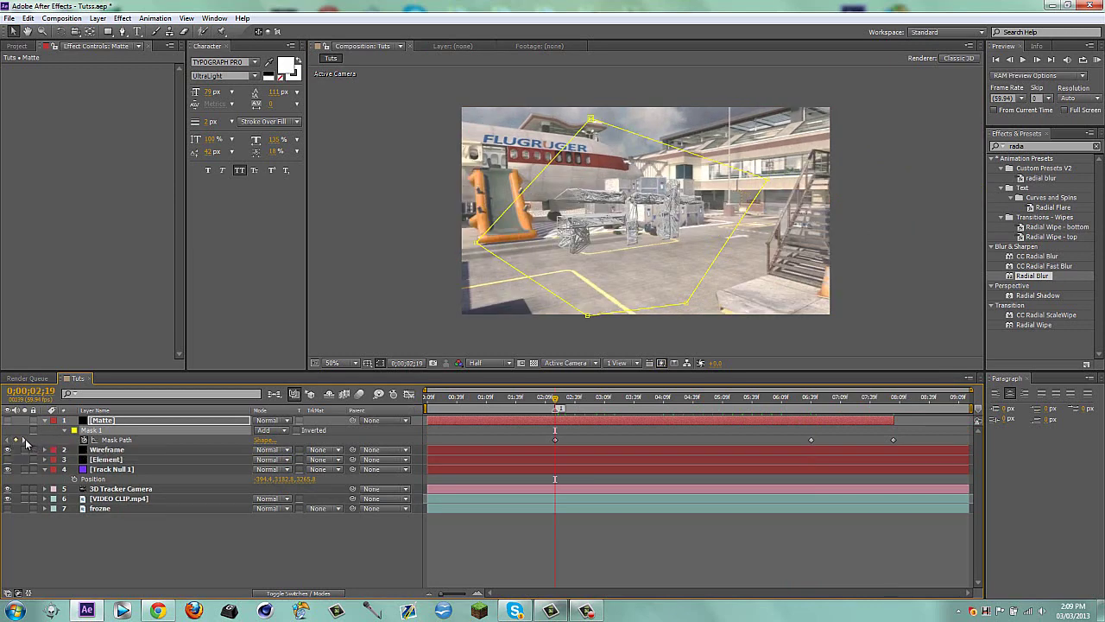
Move the Wireframe layer to the top of the layer stack and go to 2;19.
{"action": "left_click", "coordinate": [25, 440]}
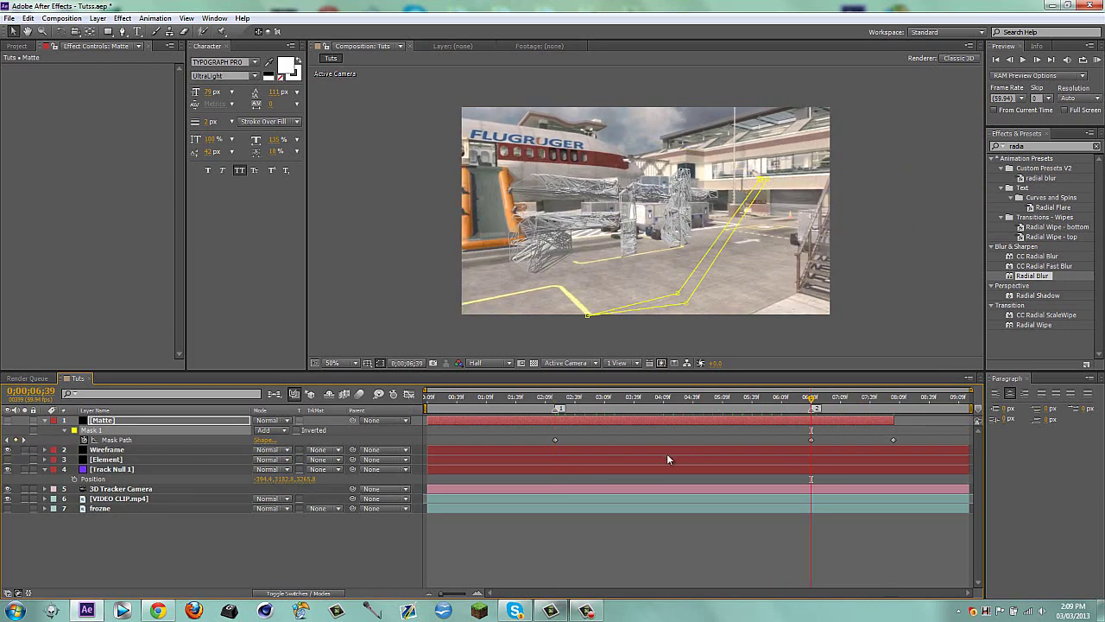
{"action": "key", "text": "m"}
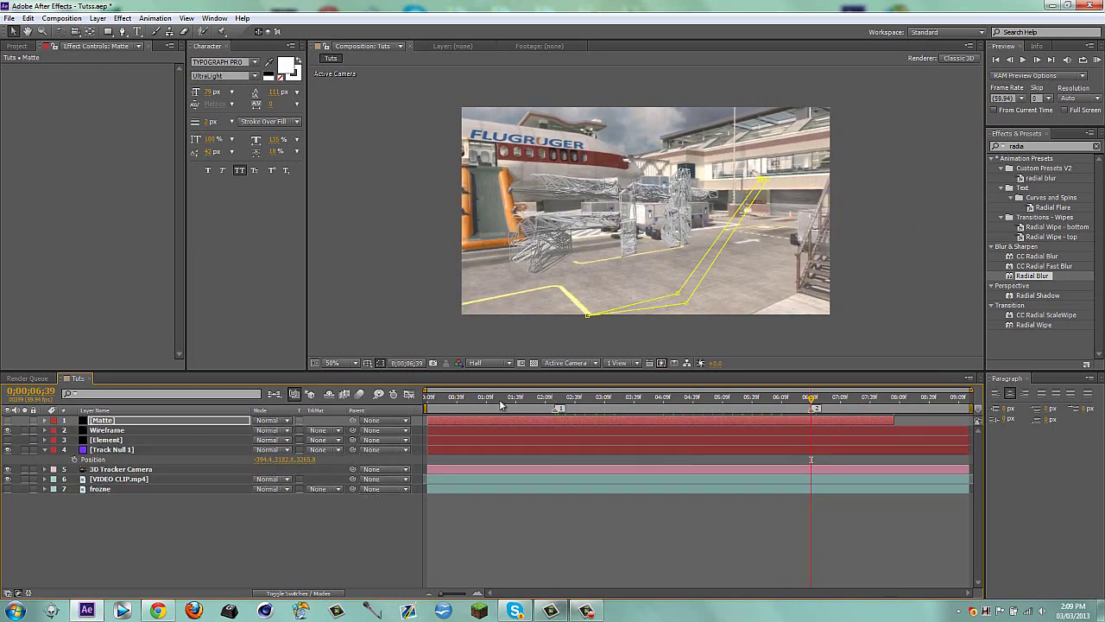
{"action": "left_click", "coordinate": [501, 400]}
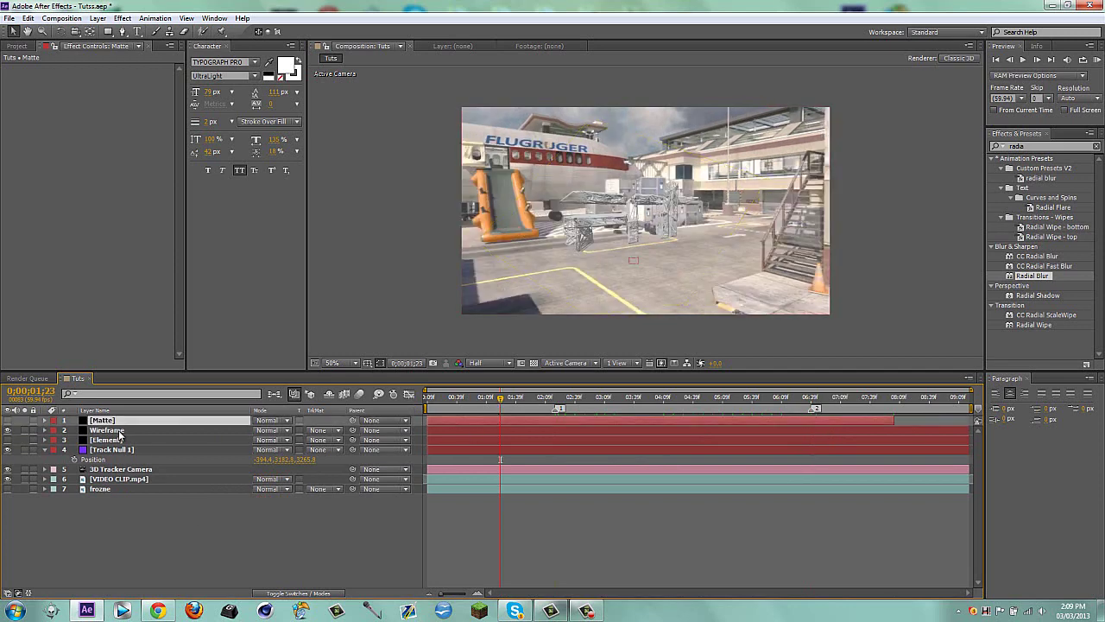
{"action": "left_click_drag", "start_coordinate": [120, 434], "coordinate": [113, 417]}
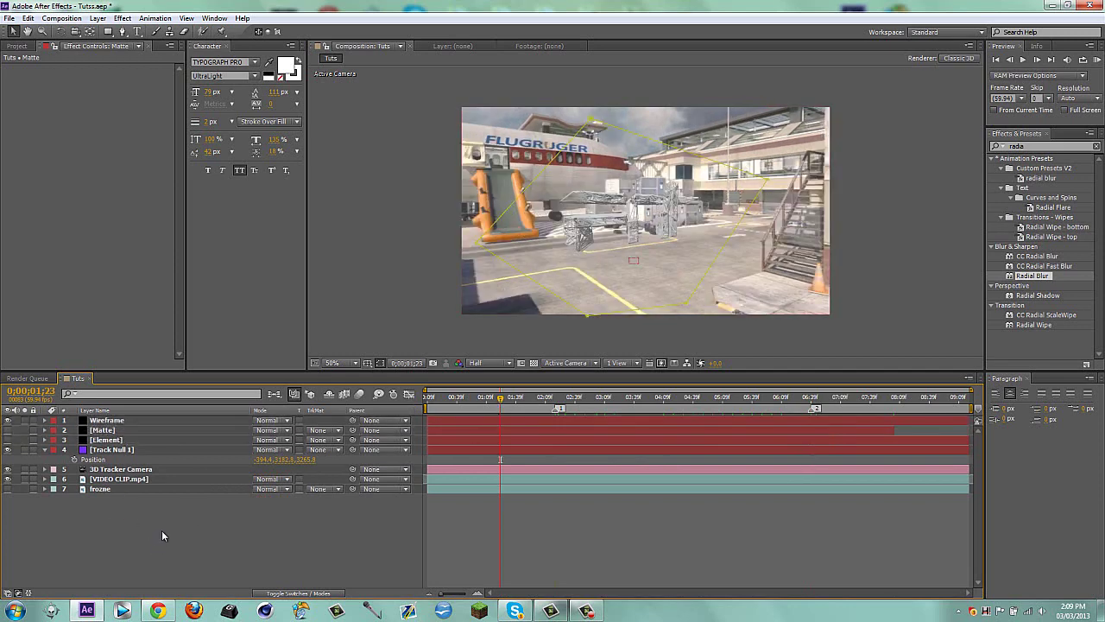
{"action": "left_click", "coordinate": [101, 440]}
{"action": "left_click", "coordinate": [555, 401]}
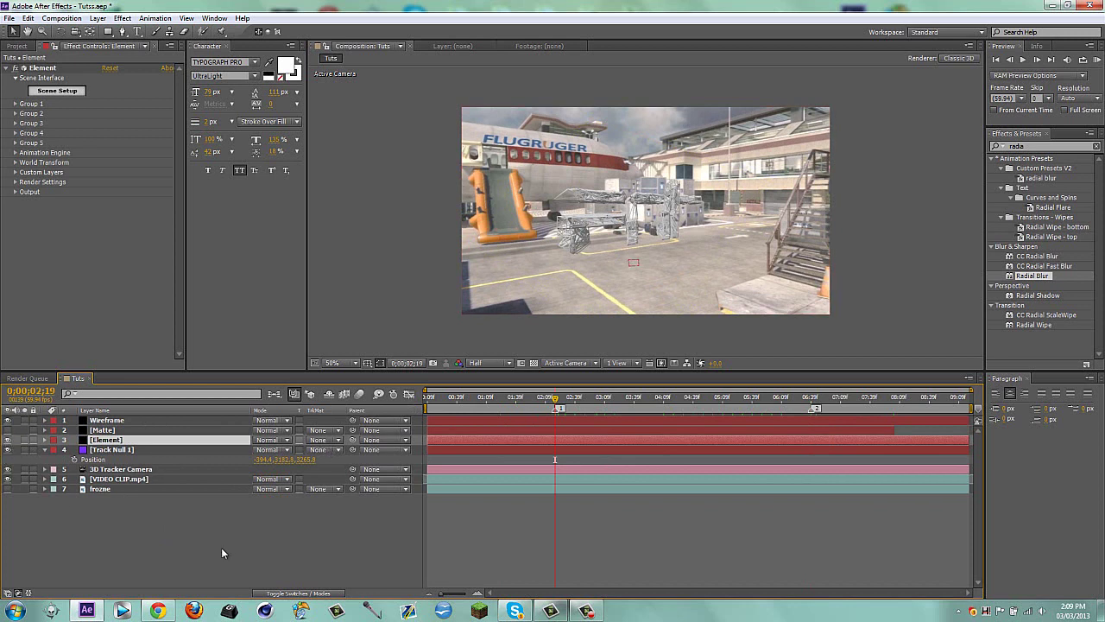
Set the Element layer's track matte to Alpha Inverted Matte "[Matte]" and scrub to preview the reveal.
{"action": "left_click", "coordinate": [8, 419]}
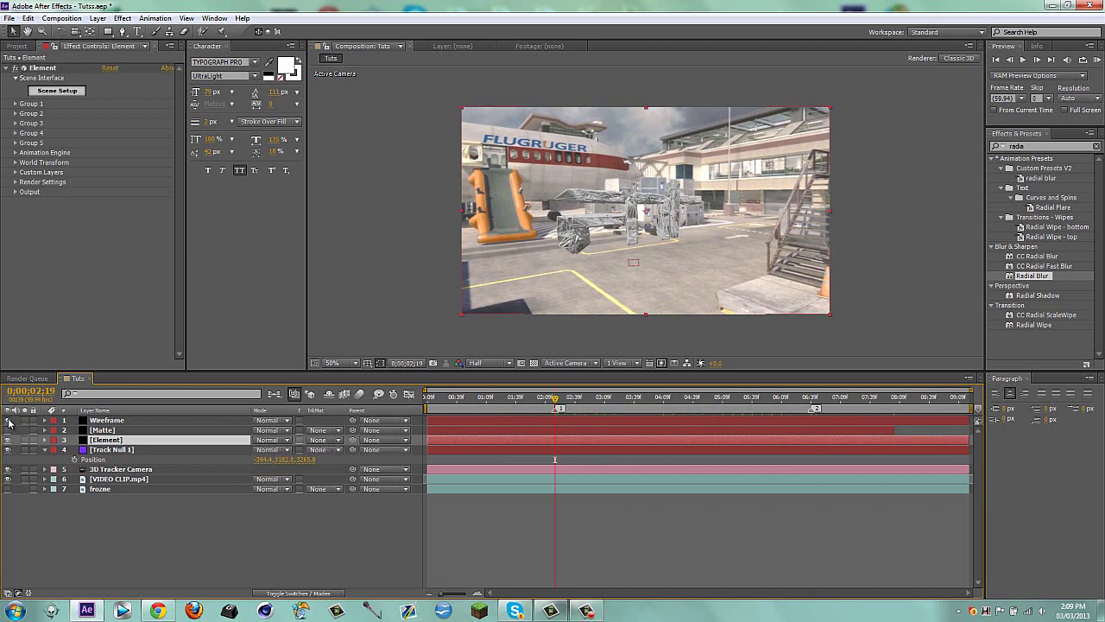
{"action": "left_click", "coordinate": [286, 494]}
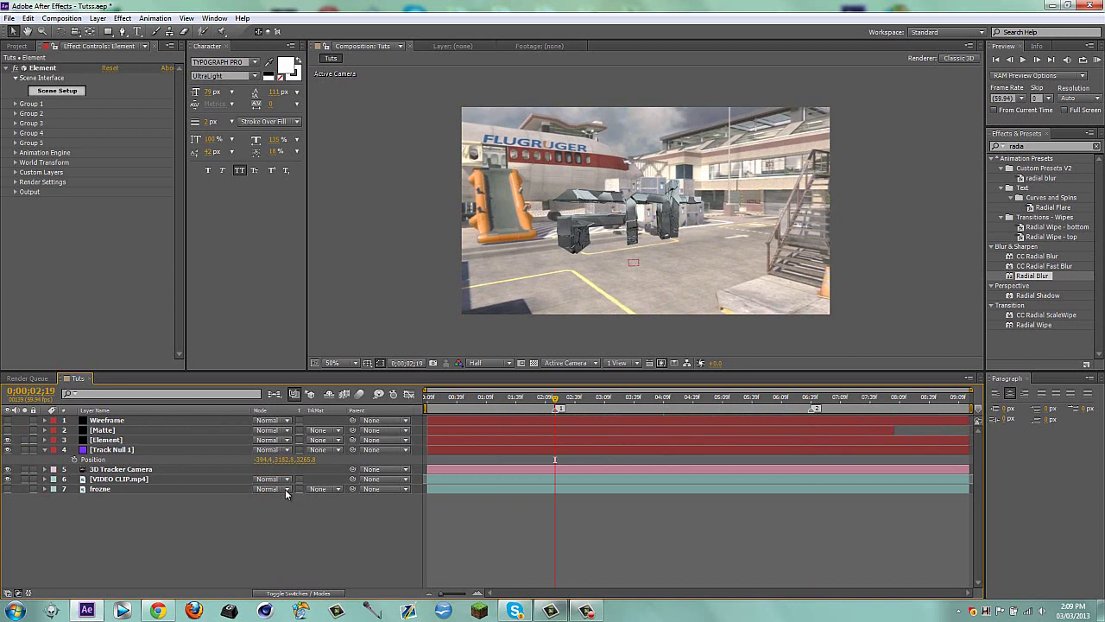
{"action": "left_click", "coordinate": [327, 439]}
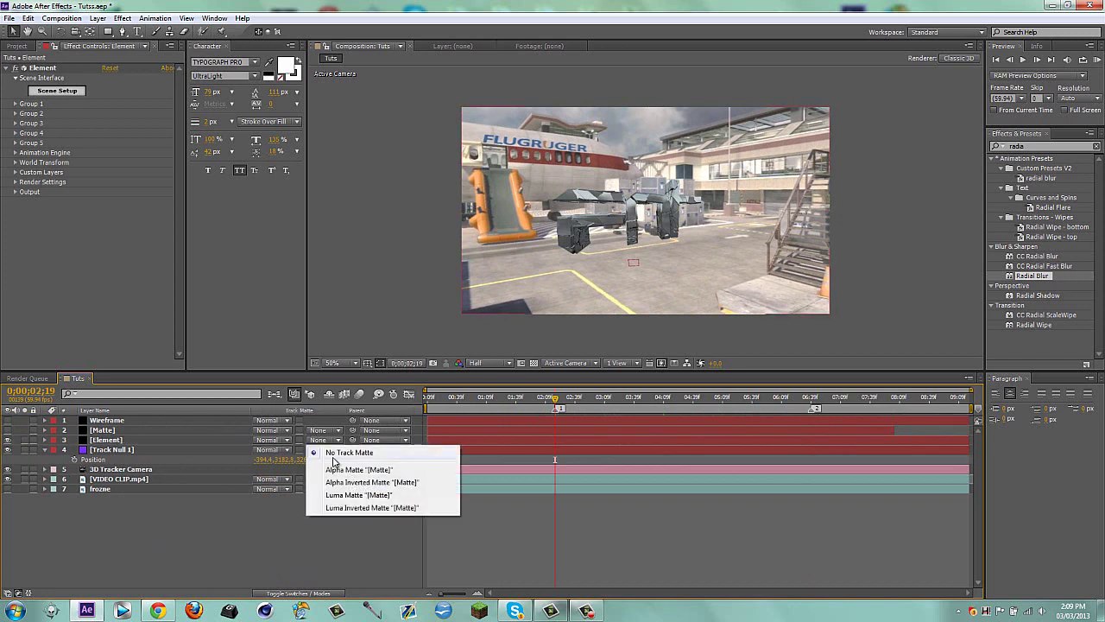
{"action": "left_click", "coordinate": [343, 482]}
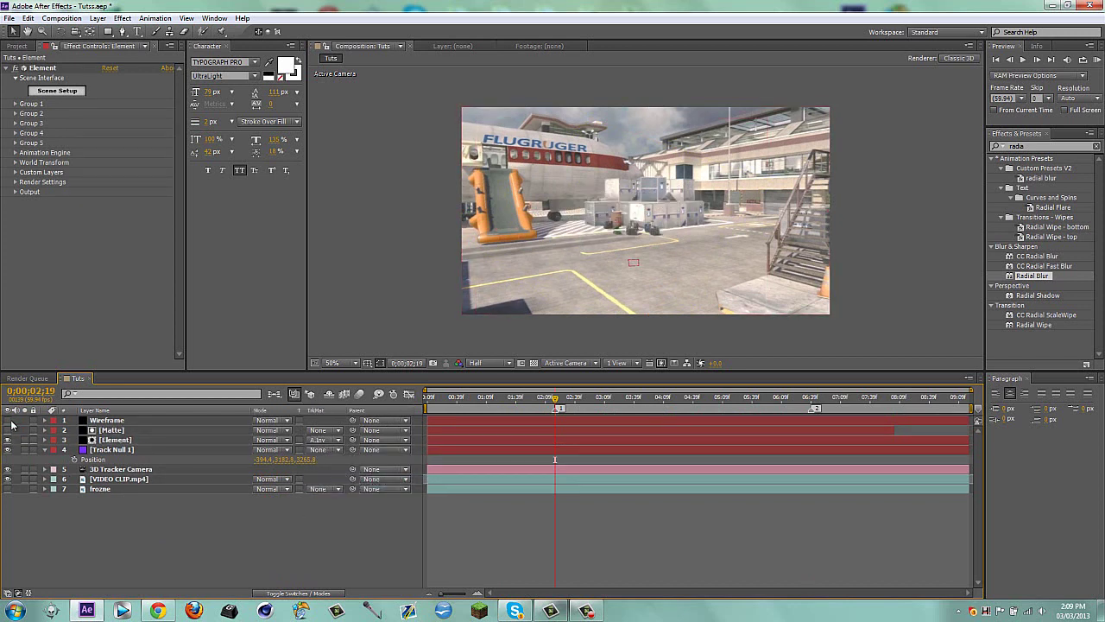
{"action": "left_click", "coordinate": [8, 420]}
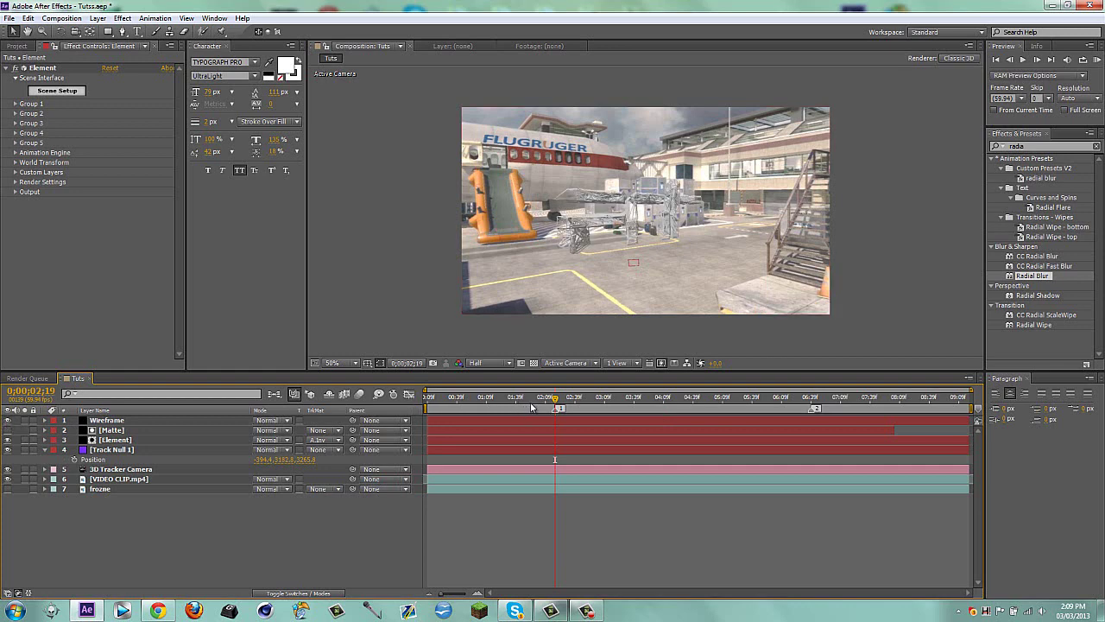
{"action": "left_click_drag", "start_coordinate": [557, 403], "coordinate": [706, 398]}
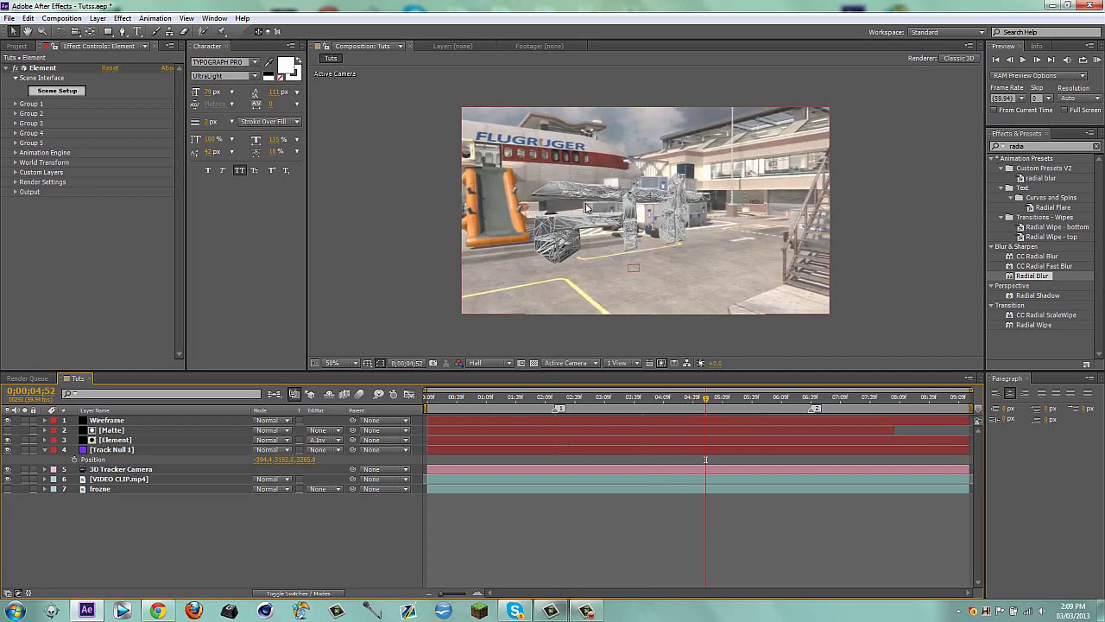
Zoom the viewer to 100%, duplicate the Matte layer, and move the copy to the top of the stack.
{"action": "left_click", "coordinate": [708, 430]}
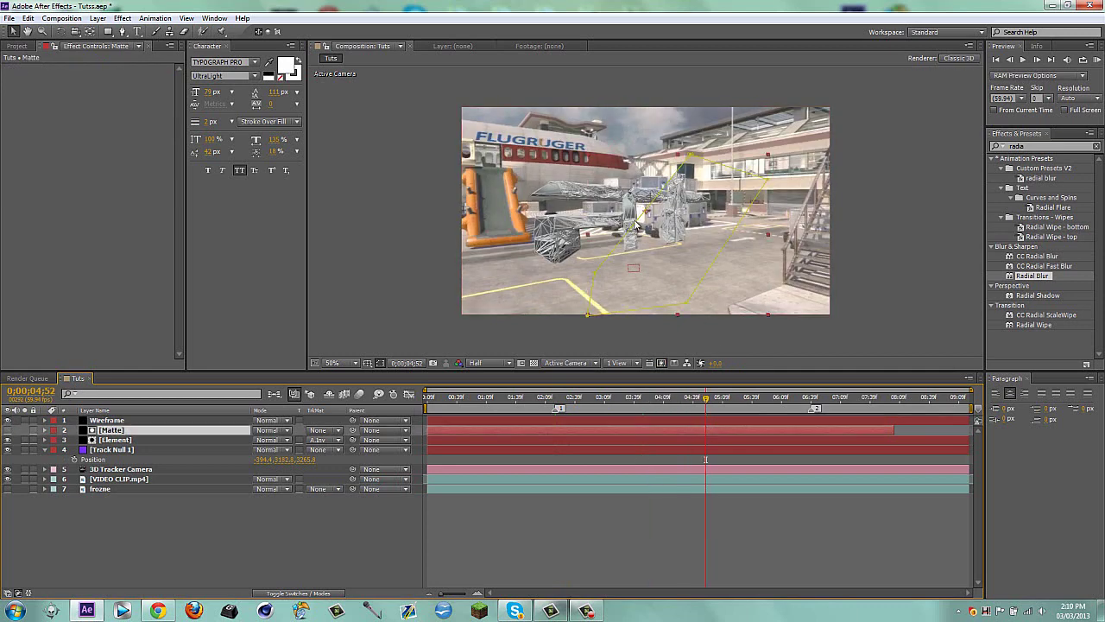
{"action": "key", "text": "period"}
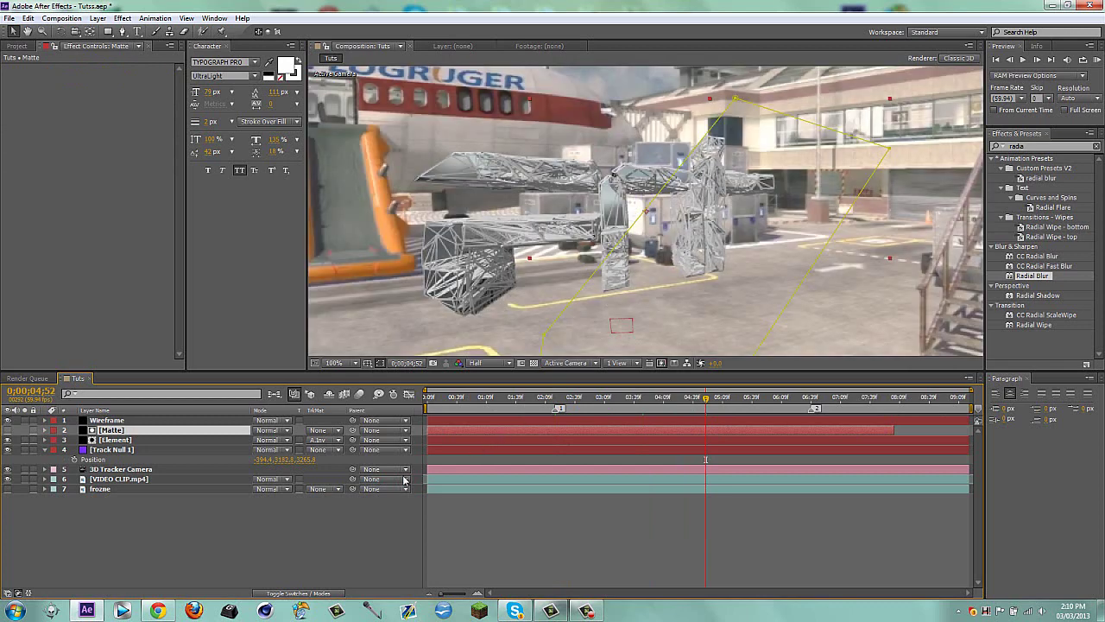
{"action": "scroll", "coordinate": [616, 276], "scroll_direction": "down", "scroll_amount": 2}
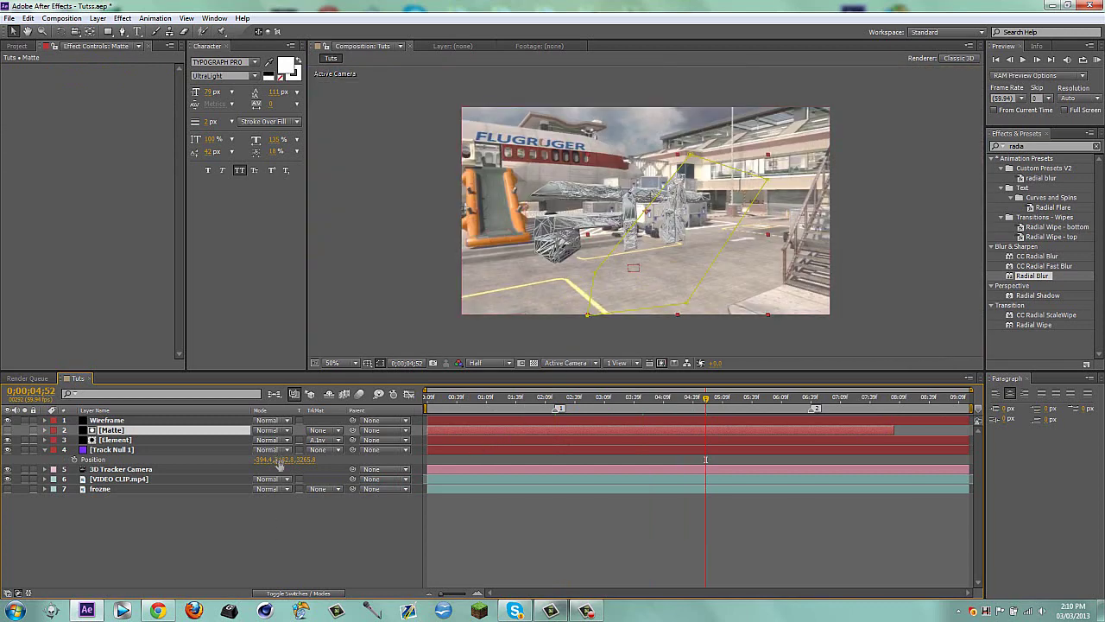
{"action": "left_click", "coordinate": [182, 498]}
{"action": "left_click", "coordinate": [112, 430]}
{"action": "key", "text": "ctrl+d"}
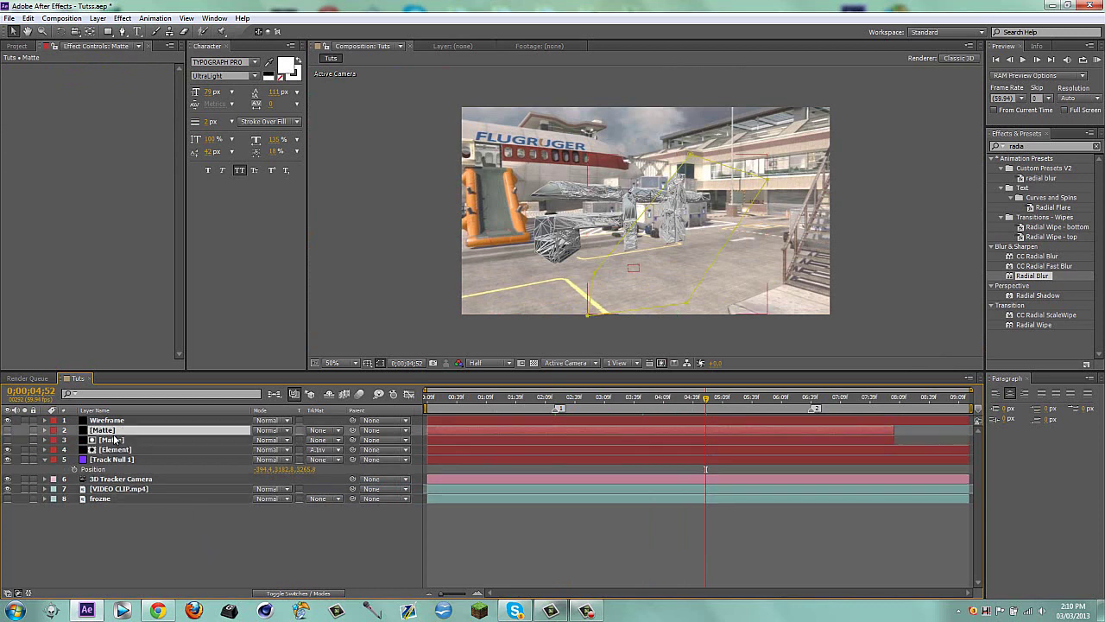
{"action": "left_click_drag", "start_coordinate": [125, 422], "coordinate": [124, 418]}
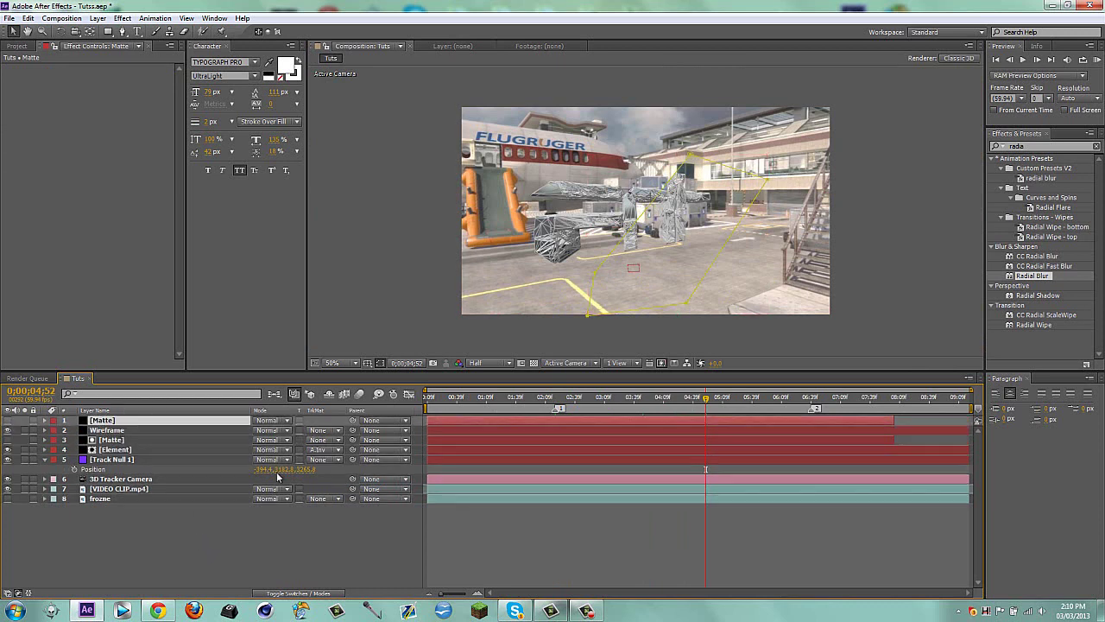
Set the Wireframe layer's track matte to Alpha Matte "[Matte]".
{"action": "left_click", "coordinate": [333, 430]}
{"action": "left_click", "coordinate": [344, 459]}
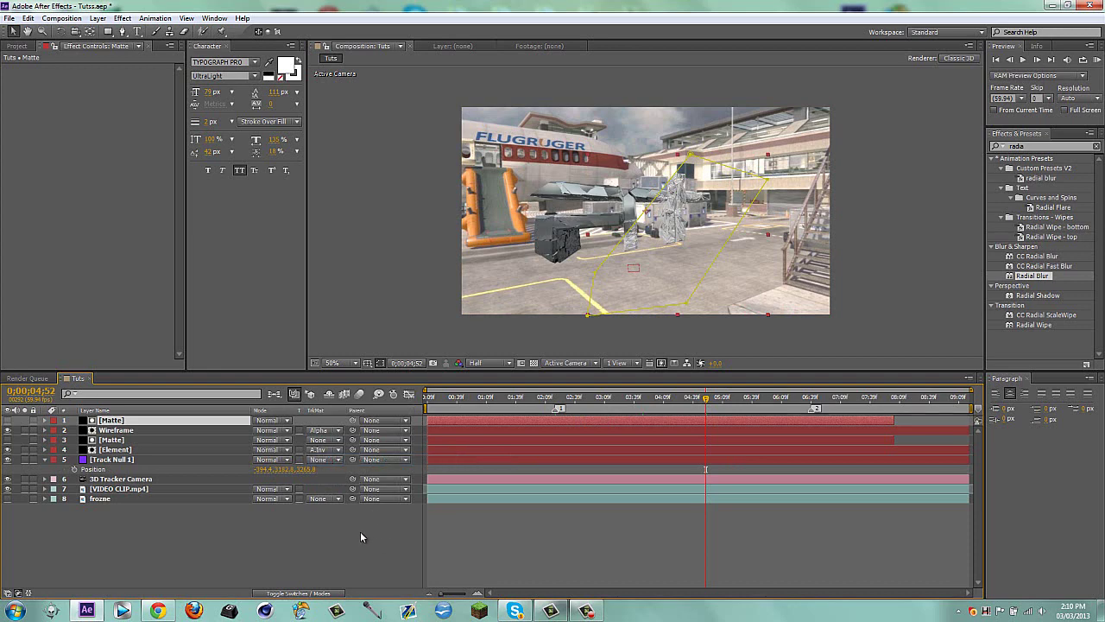
{"action": "left_click", "coordinate": [360, 537]}
{"action": "scroll", "coordinate": [659, 242], "scroll_direction": "up", "scroll_amount": 2}
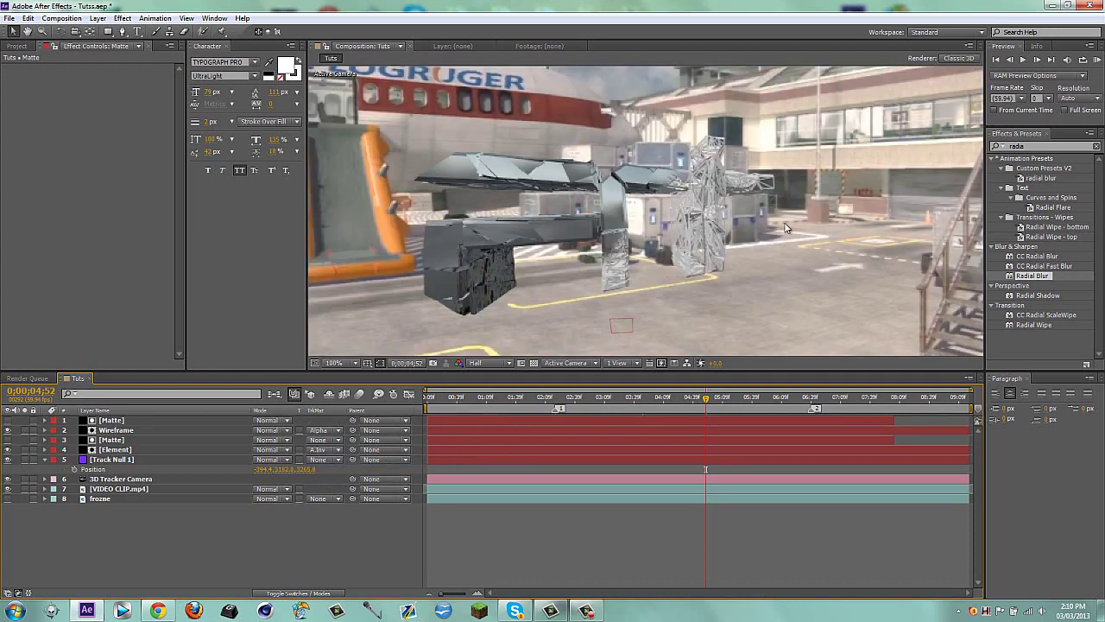
{"action": "scroll", "coordinate": [682, 262], "scroll_direction": "down", "scroll_amount": 2}
Create an adjustment layer named CC Light trimmed between the first and second comp markers.
{"action": "left_click", "coordinate": [556, 401]}
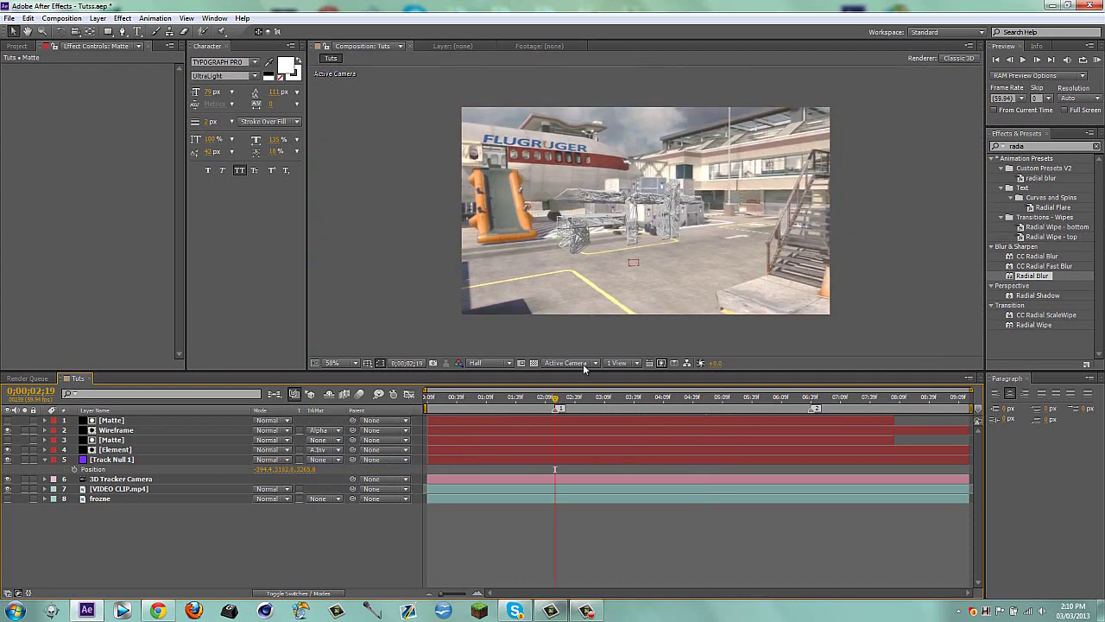
{"action": "key", "text": "ctrl+alt+y"}
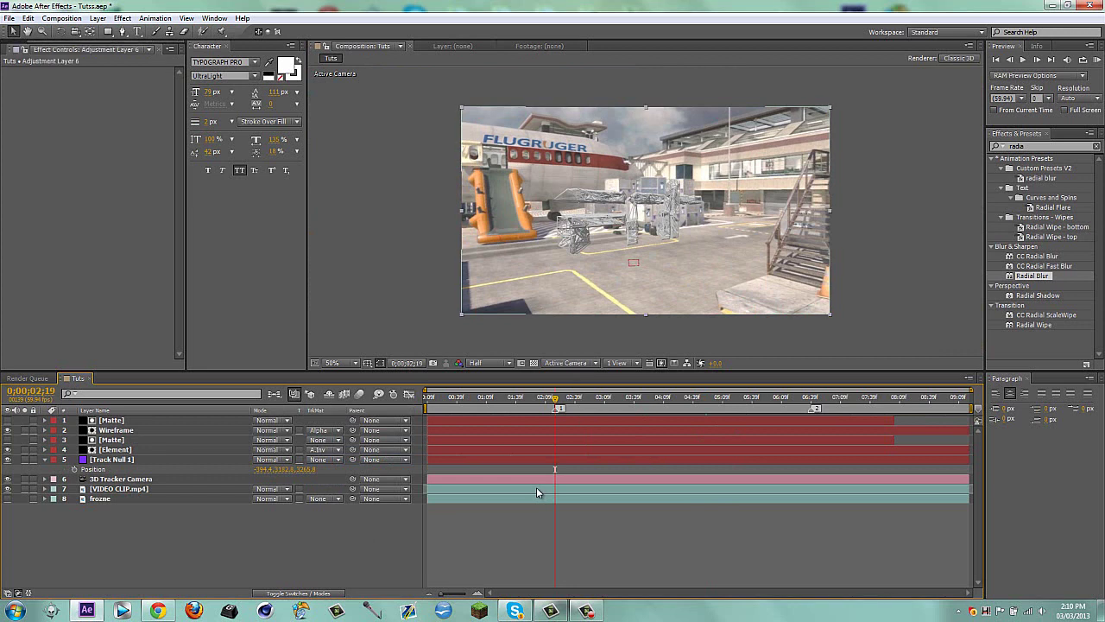
{"action": "key", "text": "Return"}
{"action": "type", "text": "CC"}
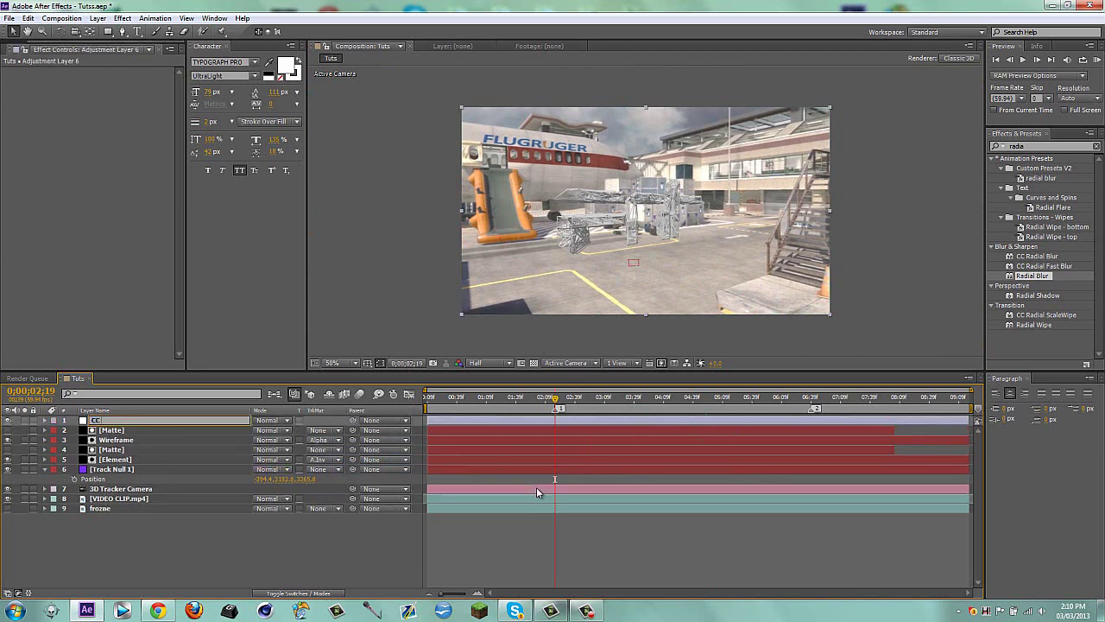
{"action": "type", "text": " Light"}
{"action": "key", "text": "Return"}
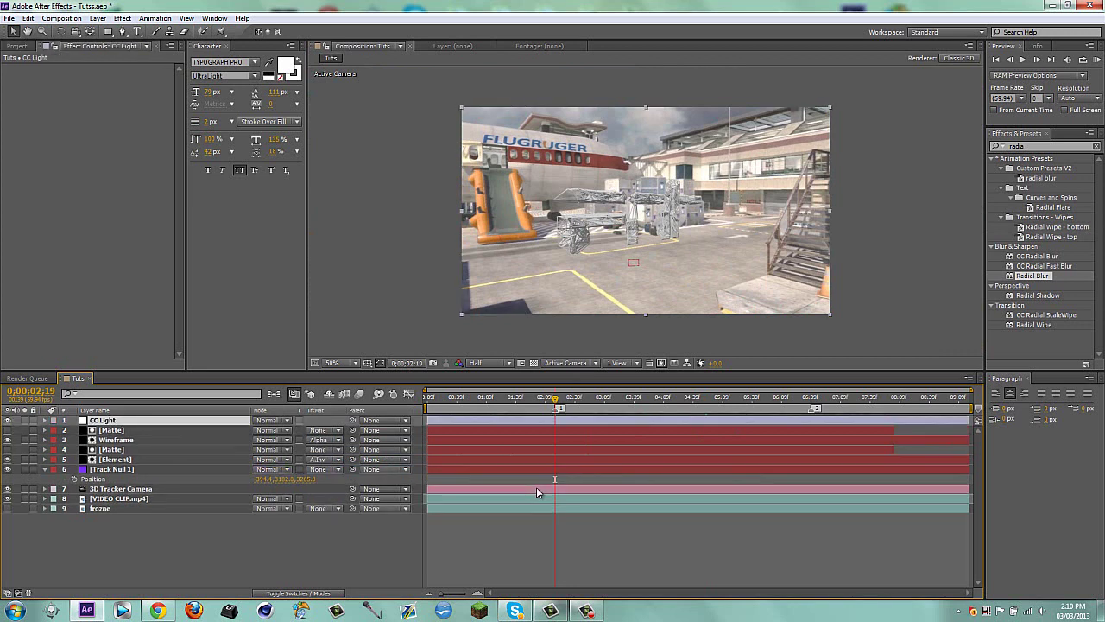
{"action": "key", "text": "alt+bracketleft"}
{"action": "key", "text": "2"}
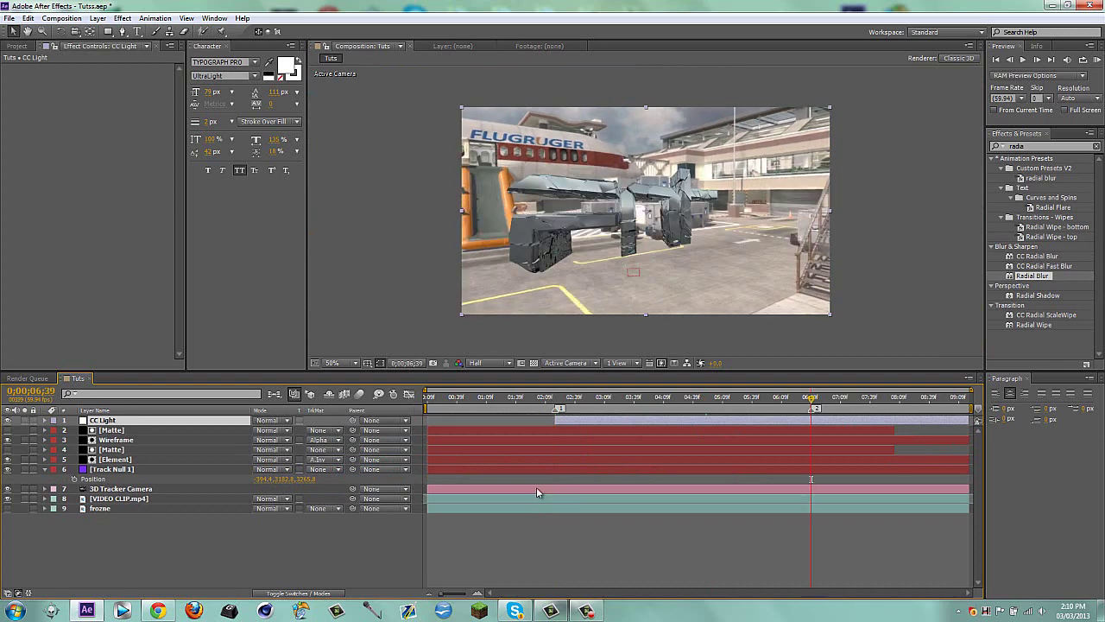
{"action": "key", "text": "alt+bracketright"}
{"action": "key", "text": "1"}
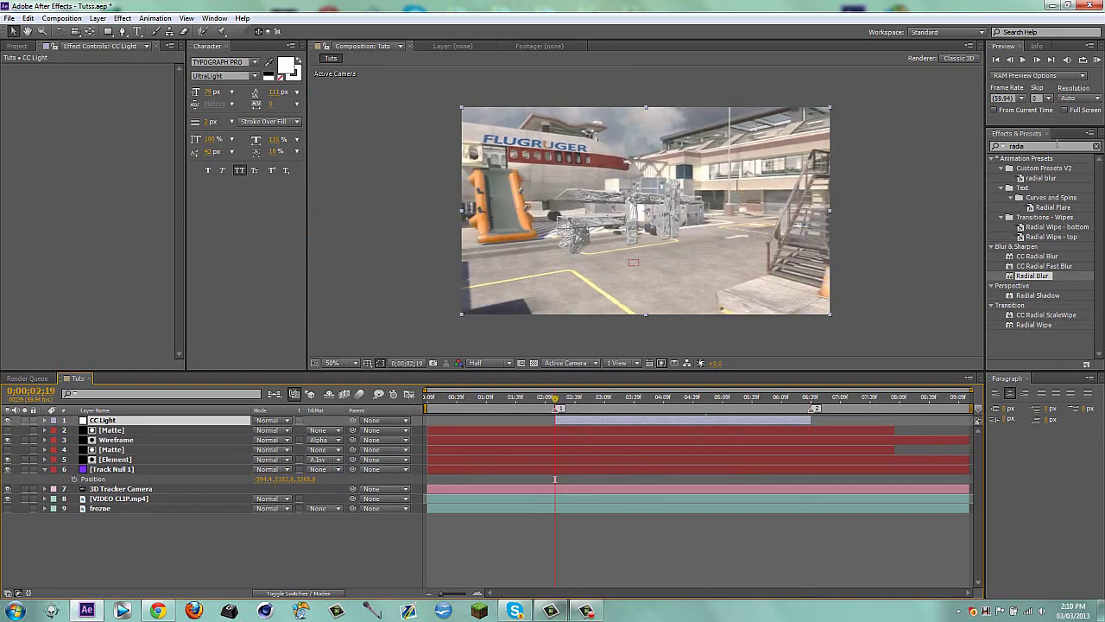
Search 'cc light' and apply CC Light Sweep to the CC Light layer.
{"action": "left_click", "coordinate": [1057, 145]}
{"action": "type", "text": "cc light"}
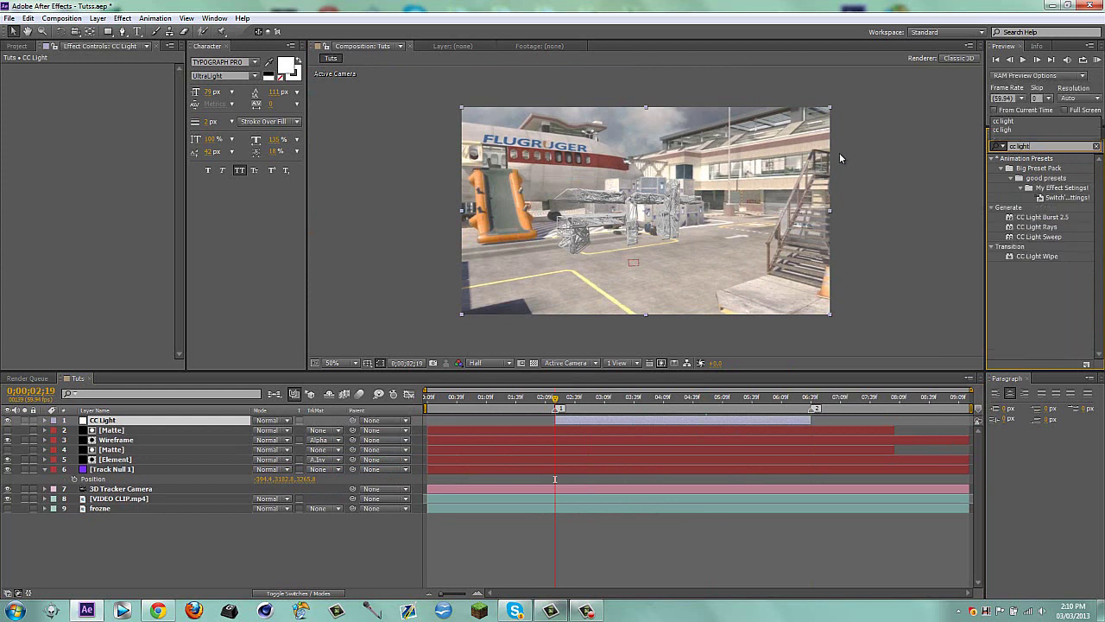
{"action": "left_click_drag", "start_coordinate": [1039, 236], "coordinate": [587, 421]}
{"action": "left_click", "coordinate": [108, 179]}
Set the sweep's Light Reception to Add and tilt its Direction to about 33°.
{"action": "left_click", "coordinate": [130, 217]}
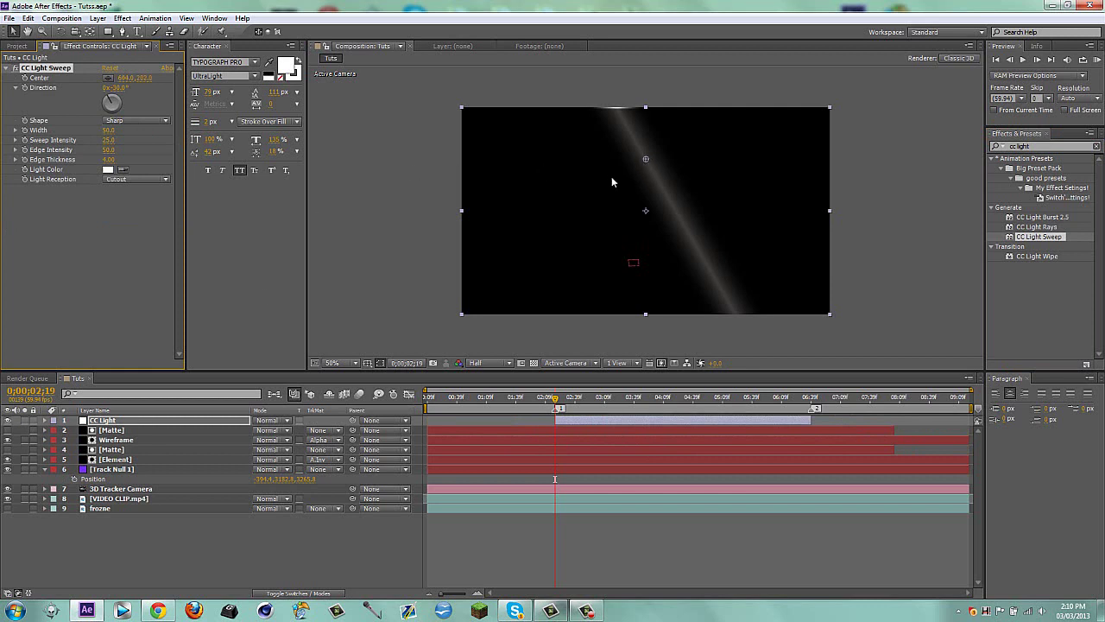
{"action": "left_click_drag", "start_coordinate": [611, 182], "coordinate": [560, 199]}
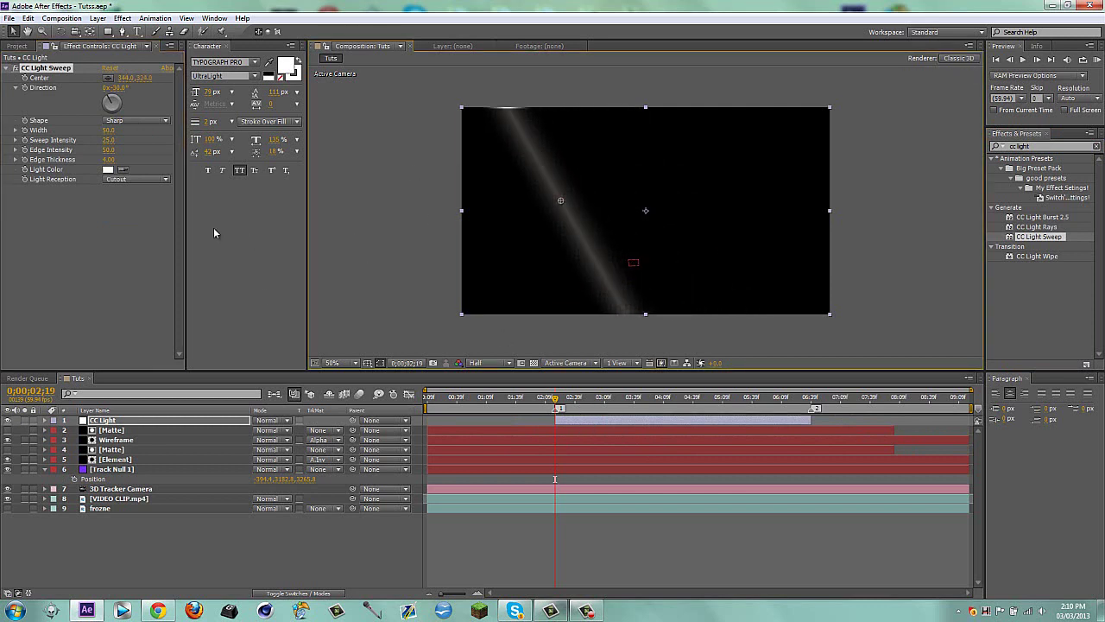
{"action": "left_click", "coordinate": [131, 181]}
{"action": "left_click", "coordinate": [128, 191]}
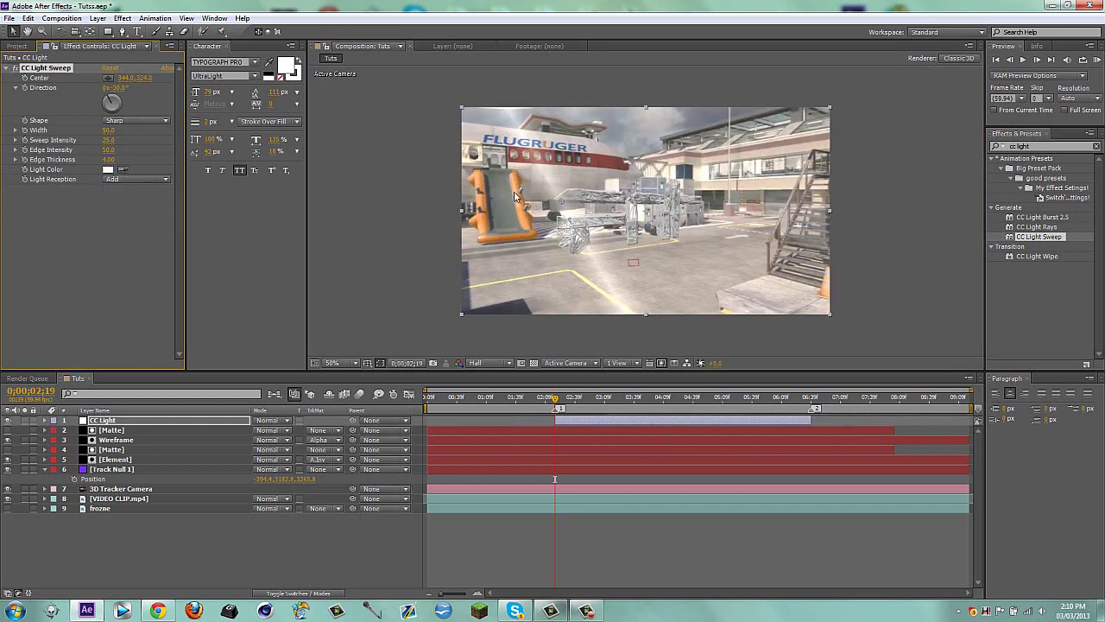
{"action": "left_click_drag", "start_coordinate": [115, 87], "coordinate": [184, 93]}
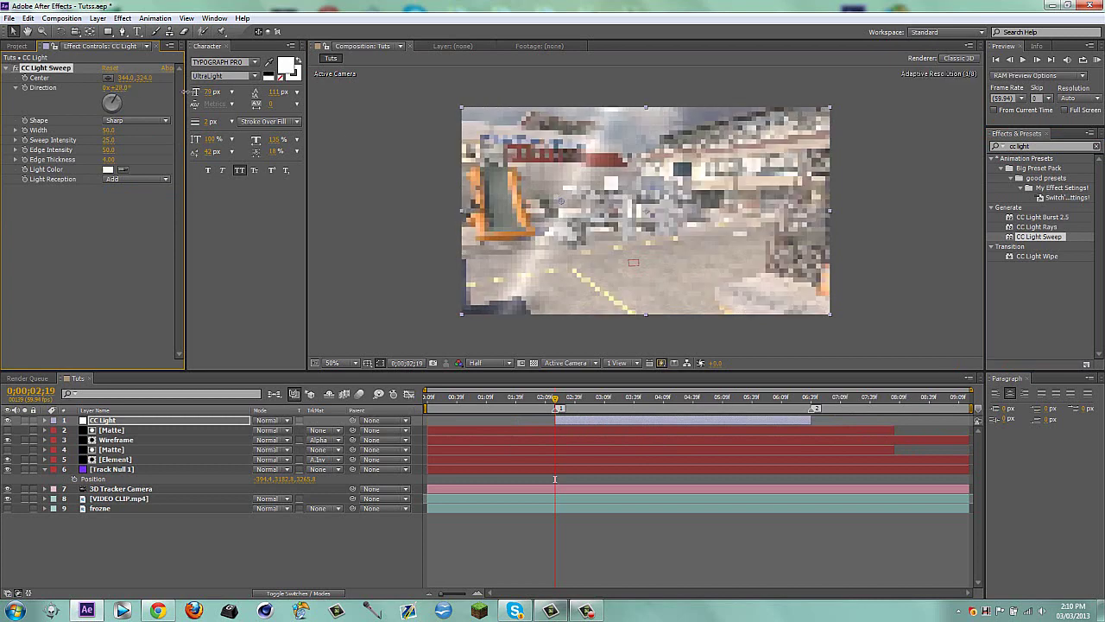
Check the sweep against the [Matte] mask, rotating it toward 43° and moving its centre up-left.
{"action": "left_click", "coordinate": [103, 429]}
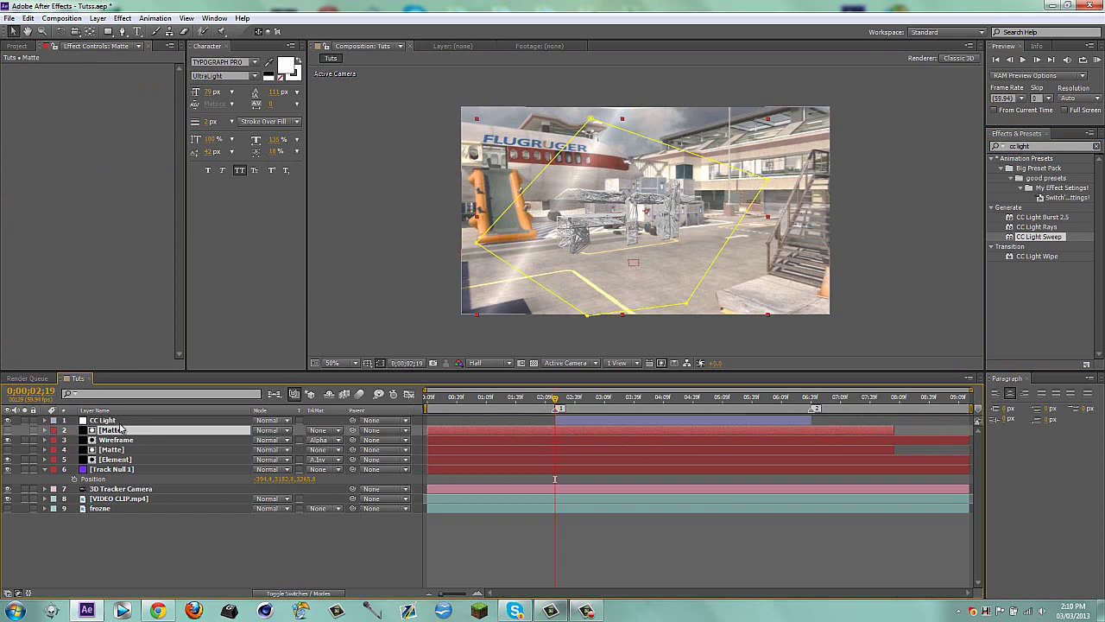
{"action": "left_click", "coordinate": [8, 429]}
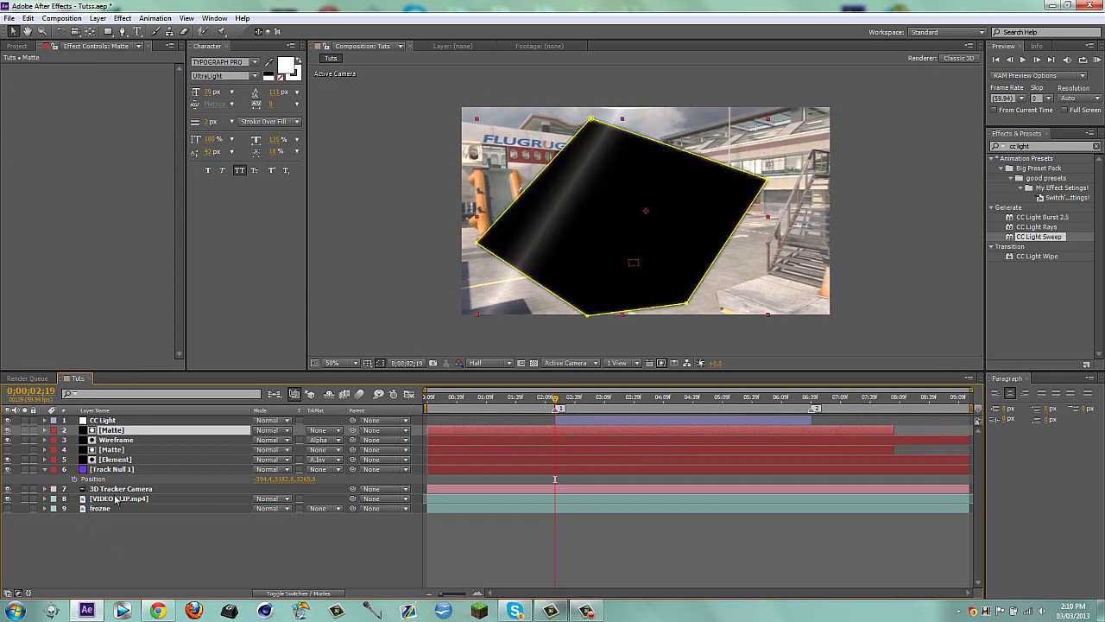
{"action": "left_click", "coordinate": [102, 419]}
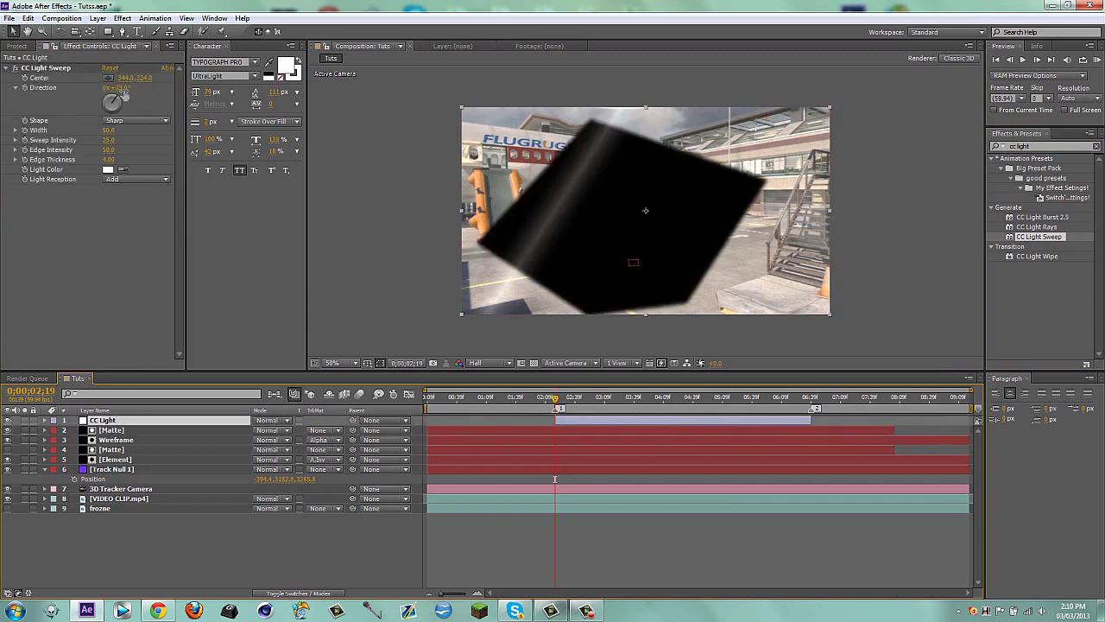
{"action": "left_click_drag", "start_coordinate": [120, 87], "coordinate": [136, 87]}
{"action": "left_click_drag", "start_coordinate": [557, 200], "coordinate": [529, 176]}
{"action": "left_click", "coordinate": [7, 430]}
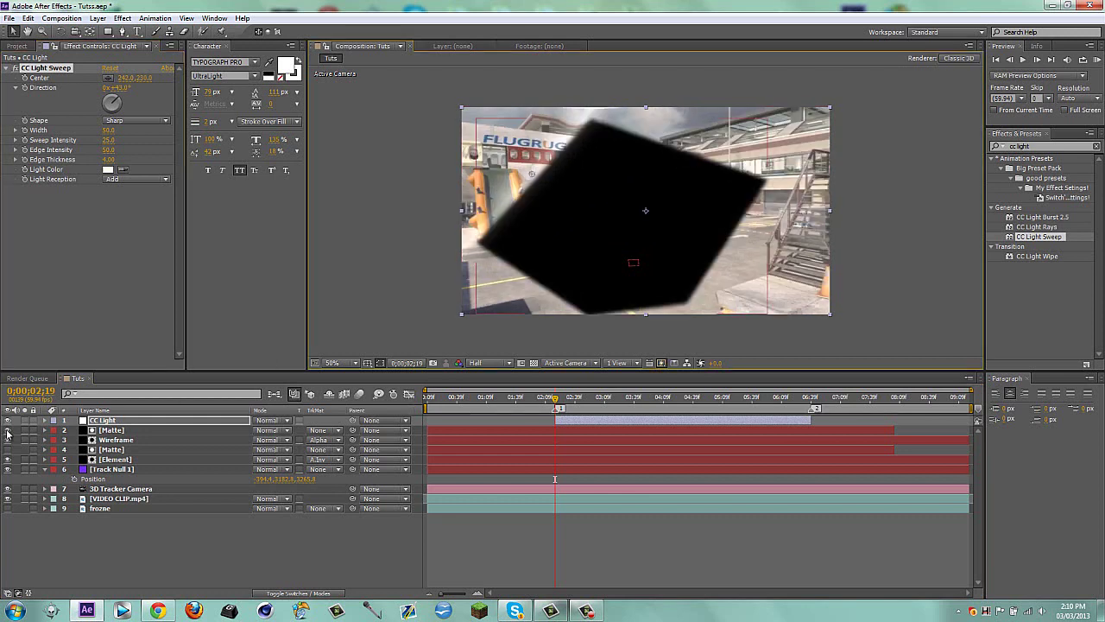
{"action": "left_click", "coordinate": [9, 431]}
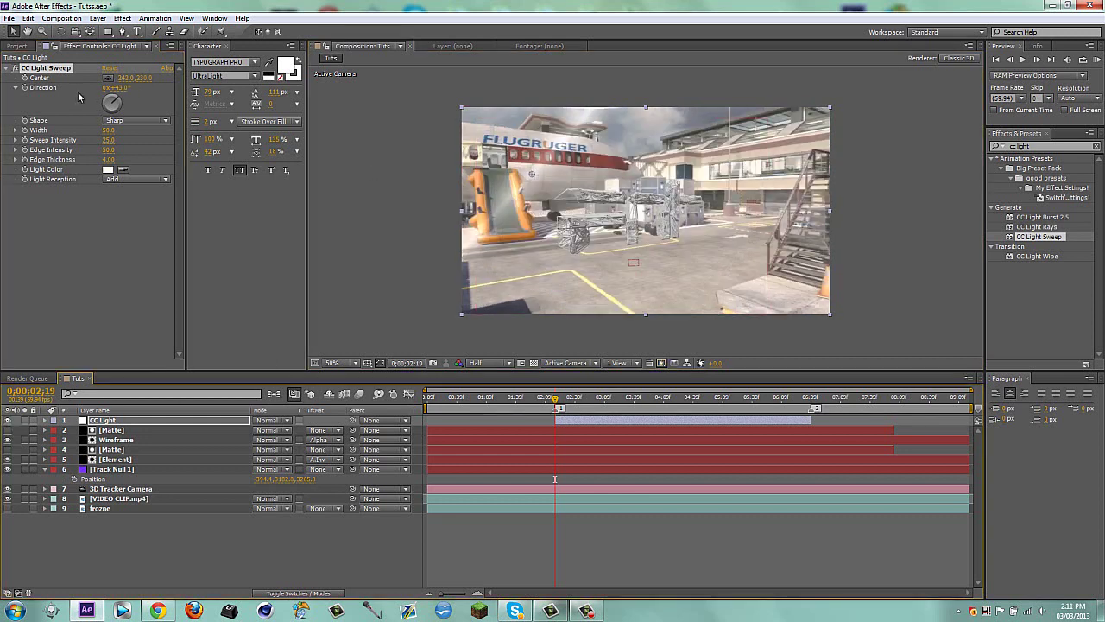
At the second comp marker, compare with the [Matte] layer and move the sweep centre toward the right.
{"action": "left_click", "coordinate": [26, 78]}
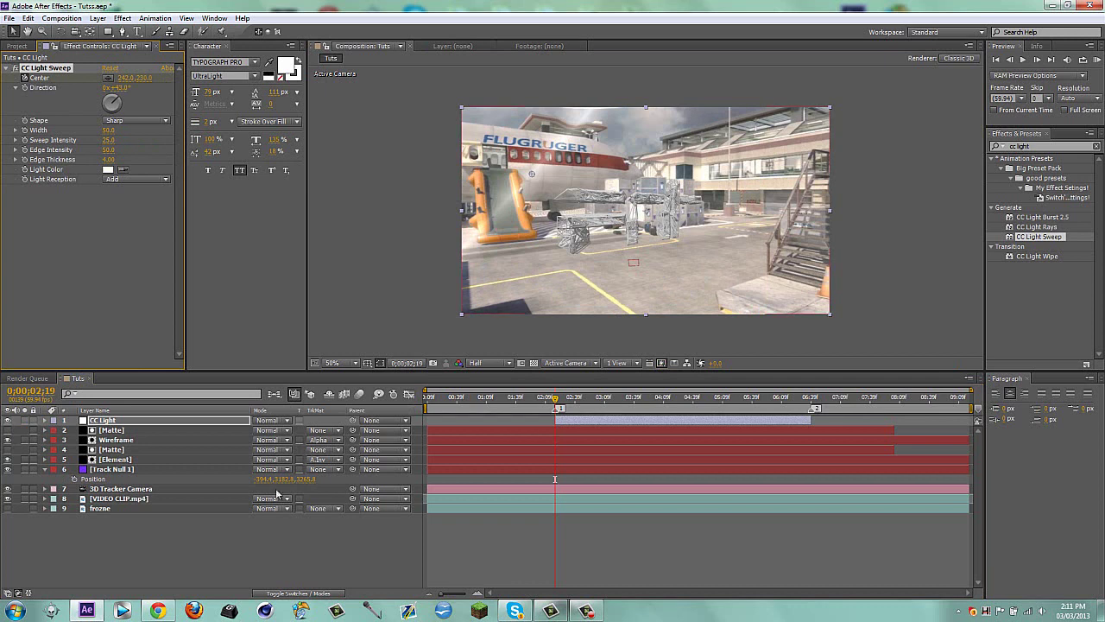
{"action": "left_click", "coordinate": [282, 550]}
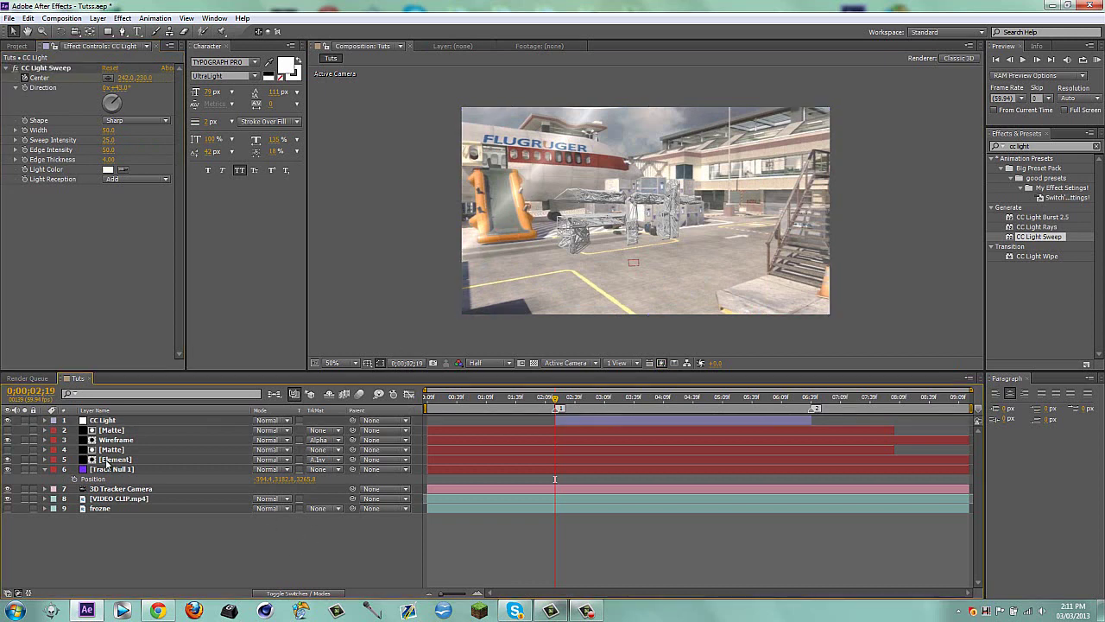
{"action": "left_click", "coordinate": [579, 422]}
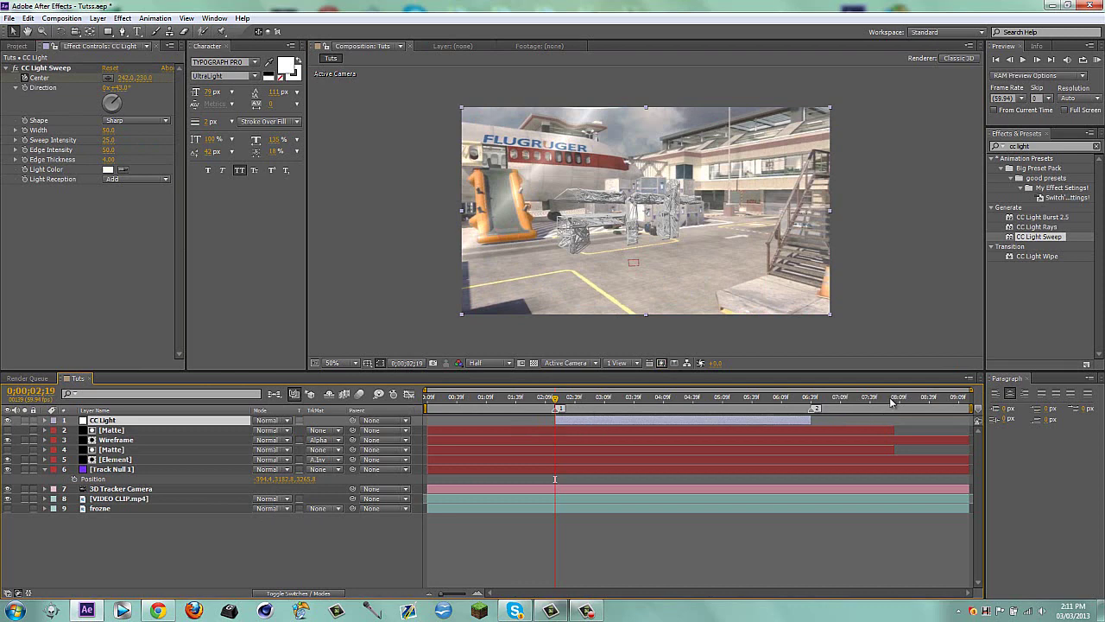
{"action": "key", "text": "2"}
{"action": "left_click", "coordinate": [111, 431]}
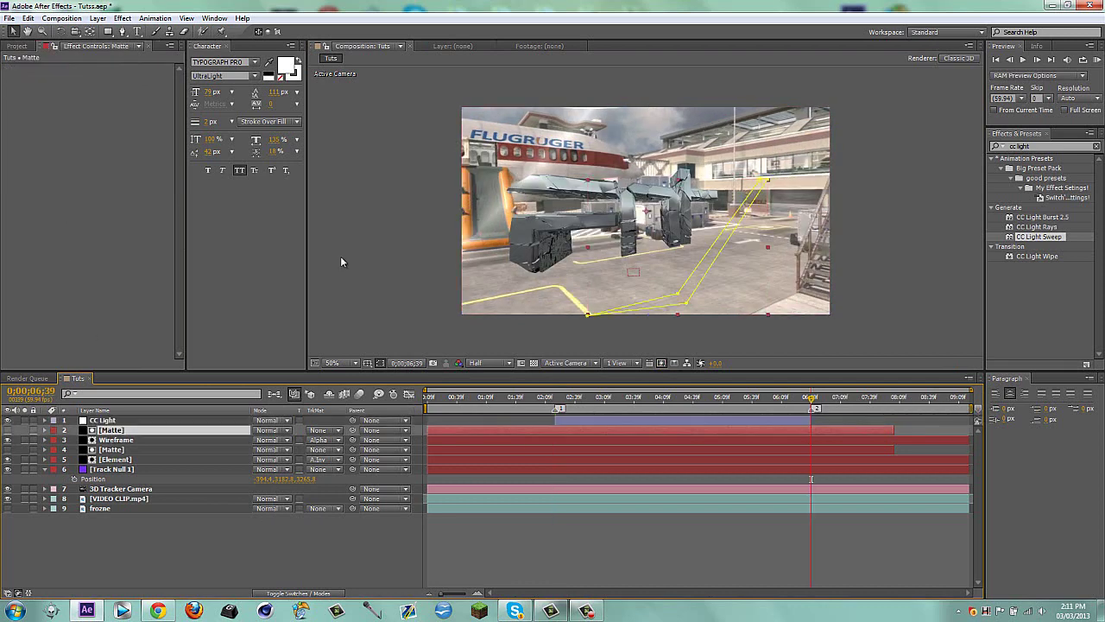
{"action": "left_click", "coordinate": [7, 430]}
{"action": "left_click", "coordinate": [102, 419]}
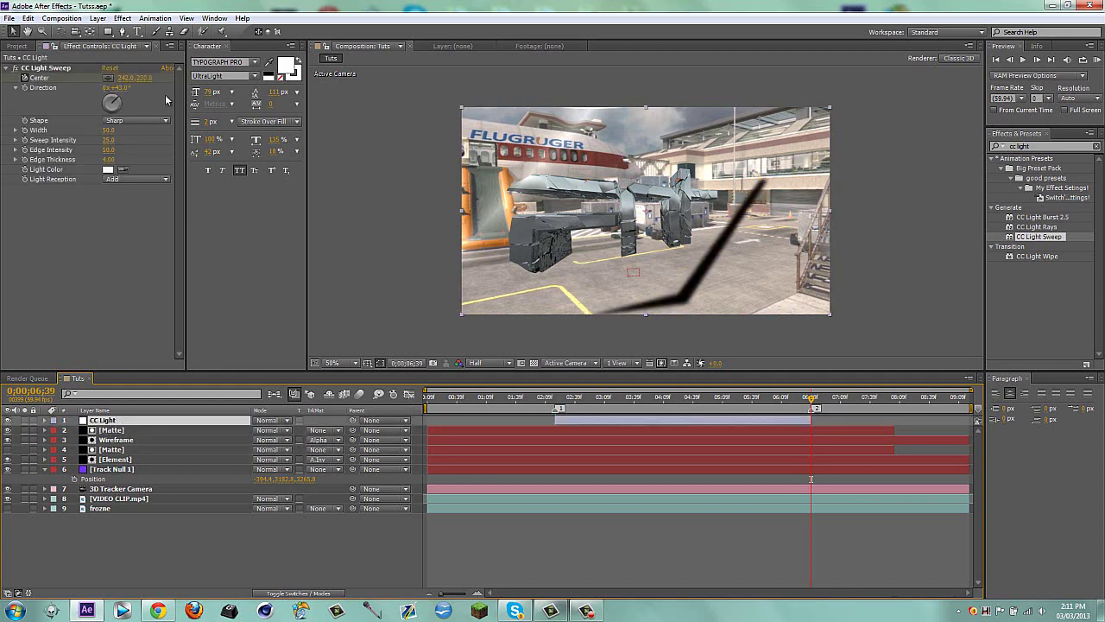
{"action": "left_click", "coordinate": [52, 69]}
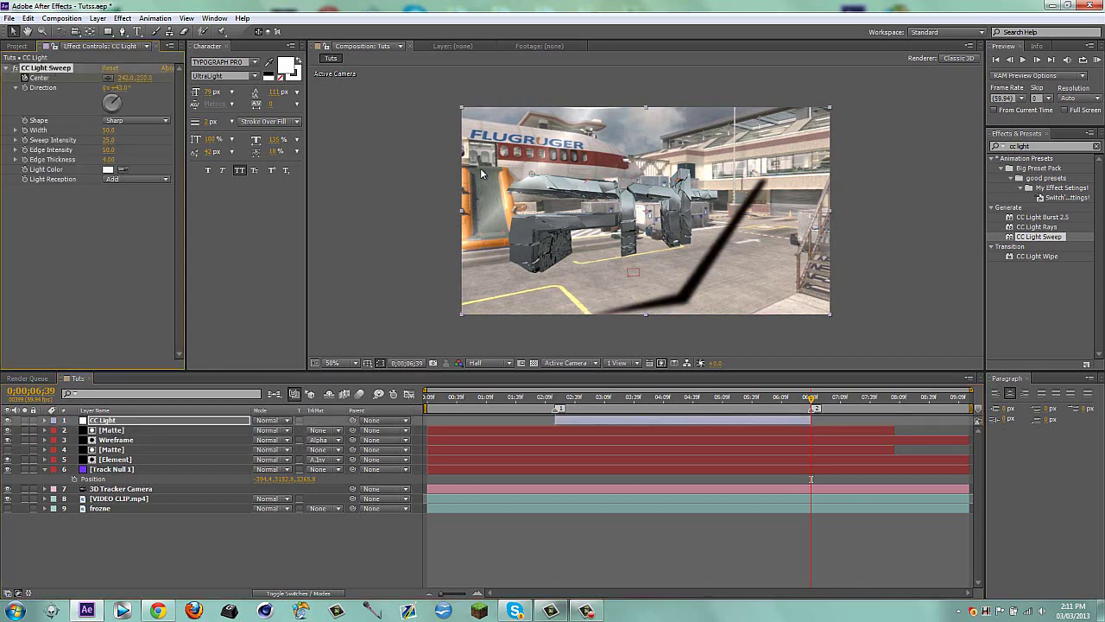
{"action": "left_click", "coordinate": [688, 245]}
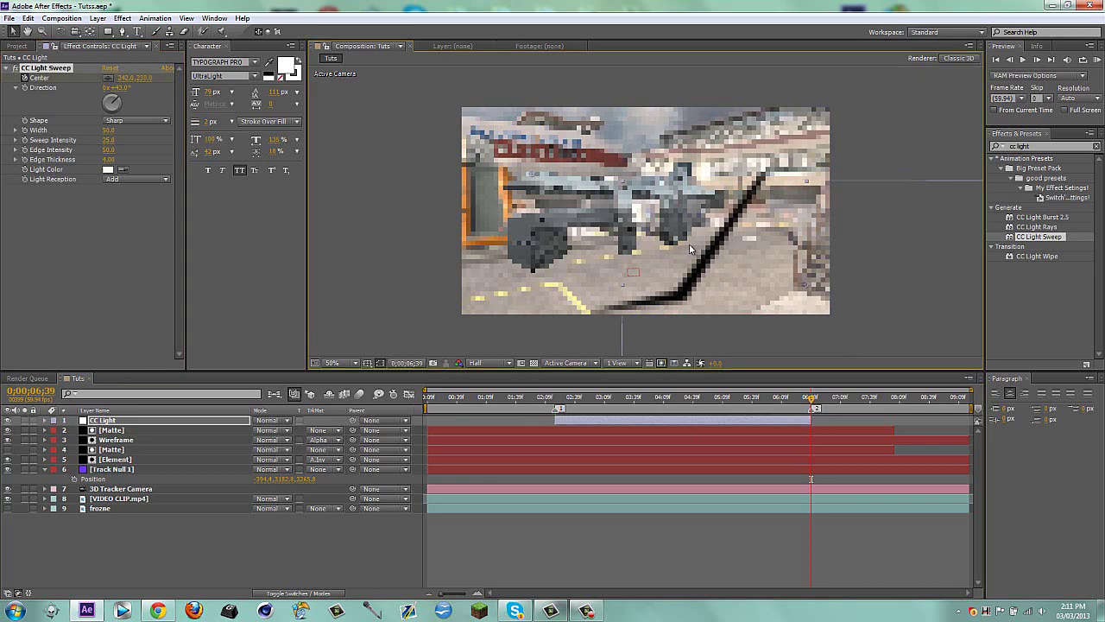
{"action": "left_click", "coordinate": [313, 538]}
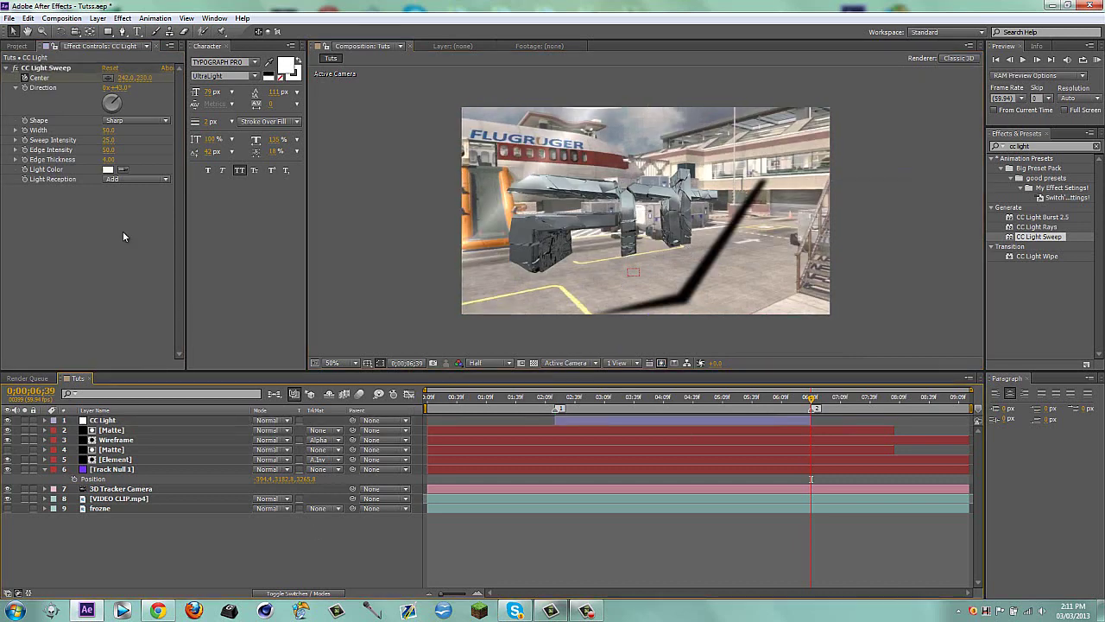
{"action": "left_click", "coordinate": [45, 68]}
{"action": "left_click_drag", "start_coordinate": [537, 177], "coordinate": [710, 266]}
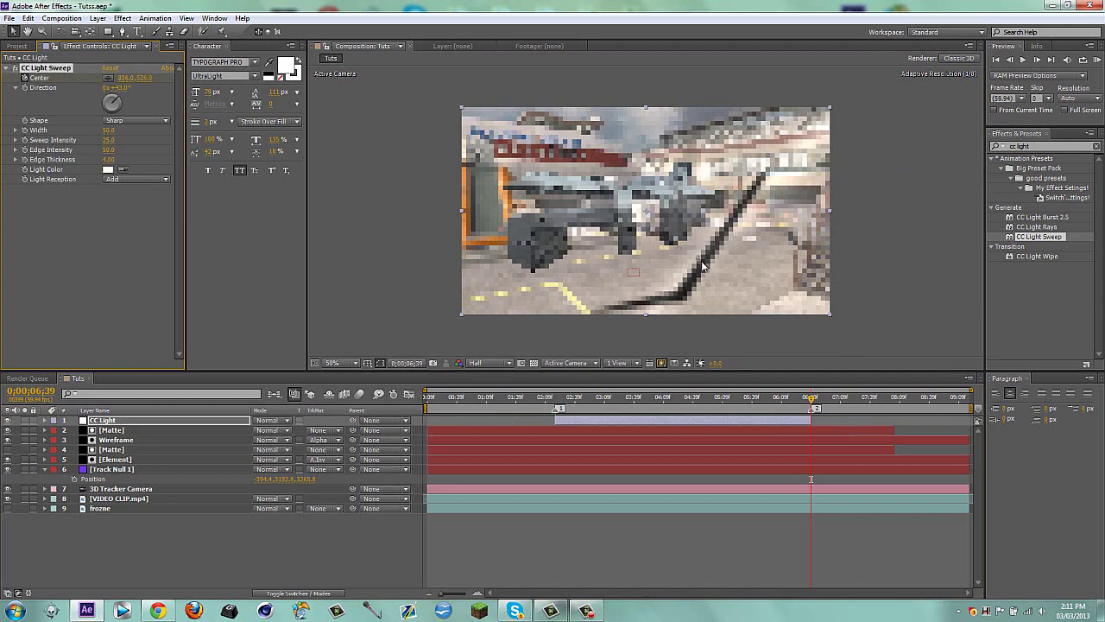
{"action": "left_click", "coordinate": [274, 567]}
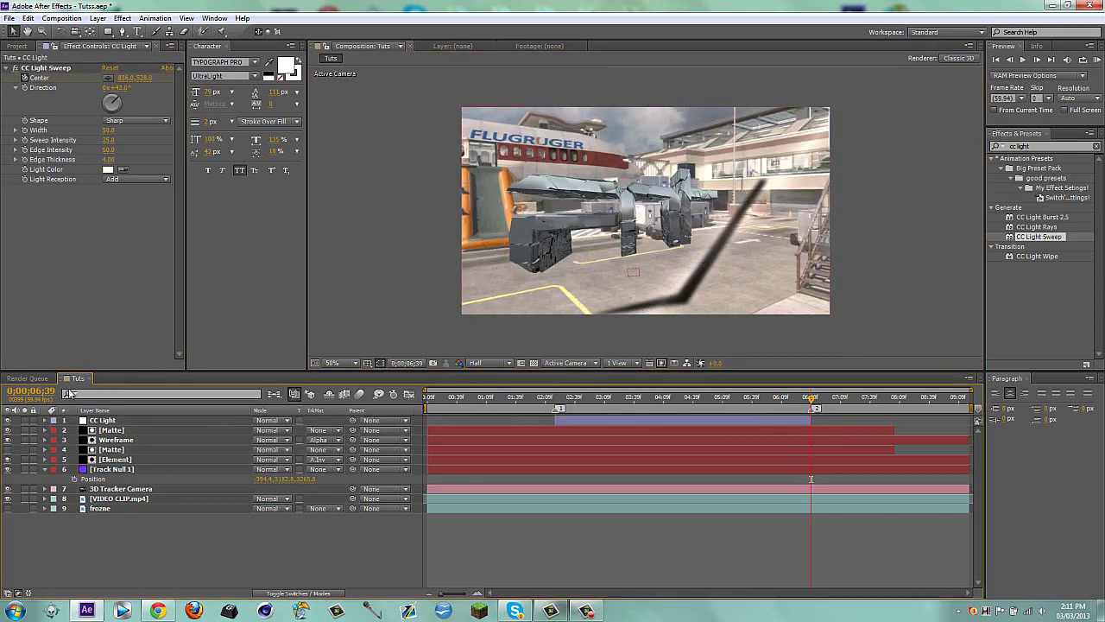
Duplicate the [Matte] layer above CC Light and make it CC Light's Alpha Matte.
{"action": "left_click", "coordinate": [110, 431]}
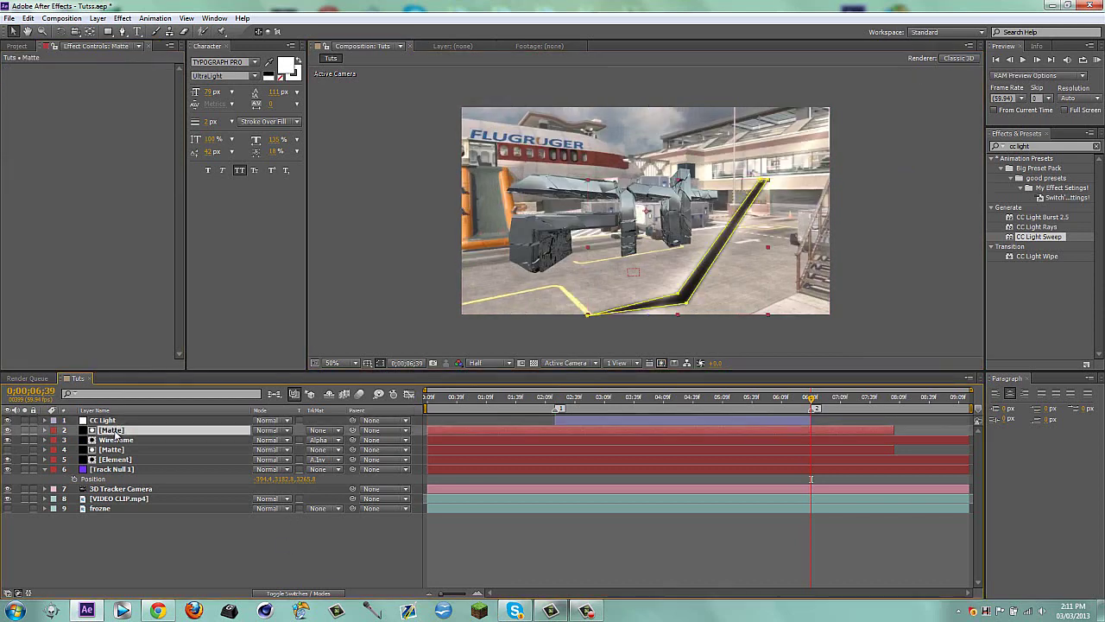
{"action": "key", "text": "ctrl+d"}
{"action": "key", "text": "ctrl+shift+]"}
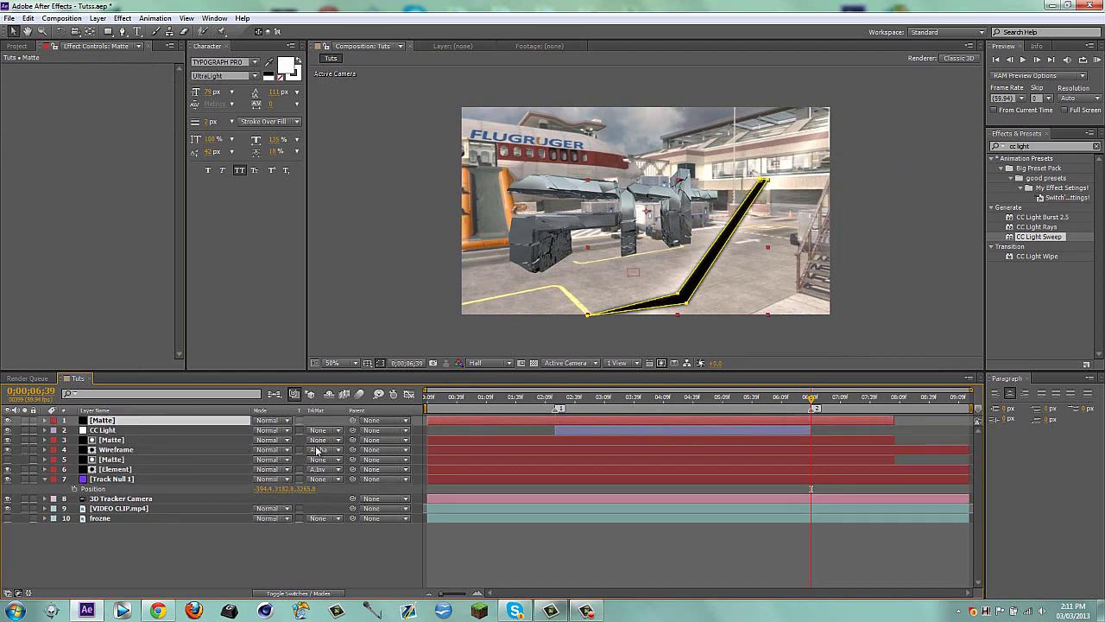
{"action": "left_click", "coordinate": [323, 429]}
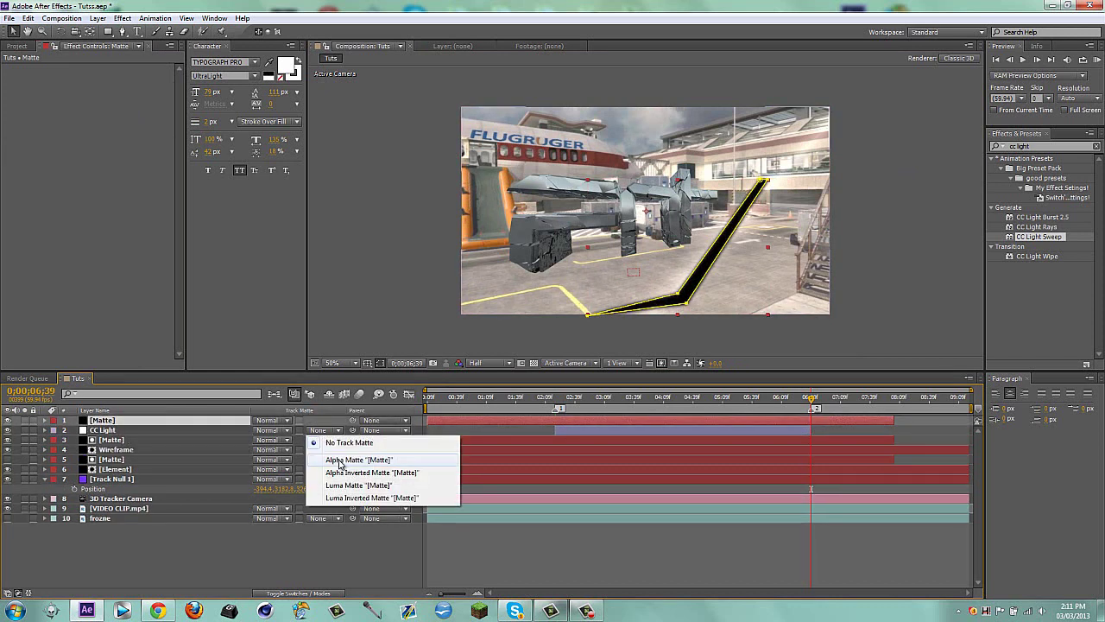
{"action": "left_click", "coordinate": [341, 459]}
Hide the black matte layer and scrub to 6;01 to check the revealed 3D element.
{"action": "left_click", "coordinate": [578, 399]}
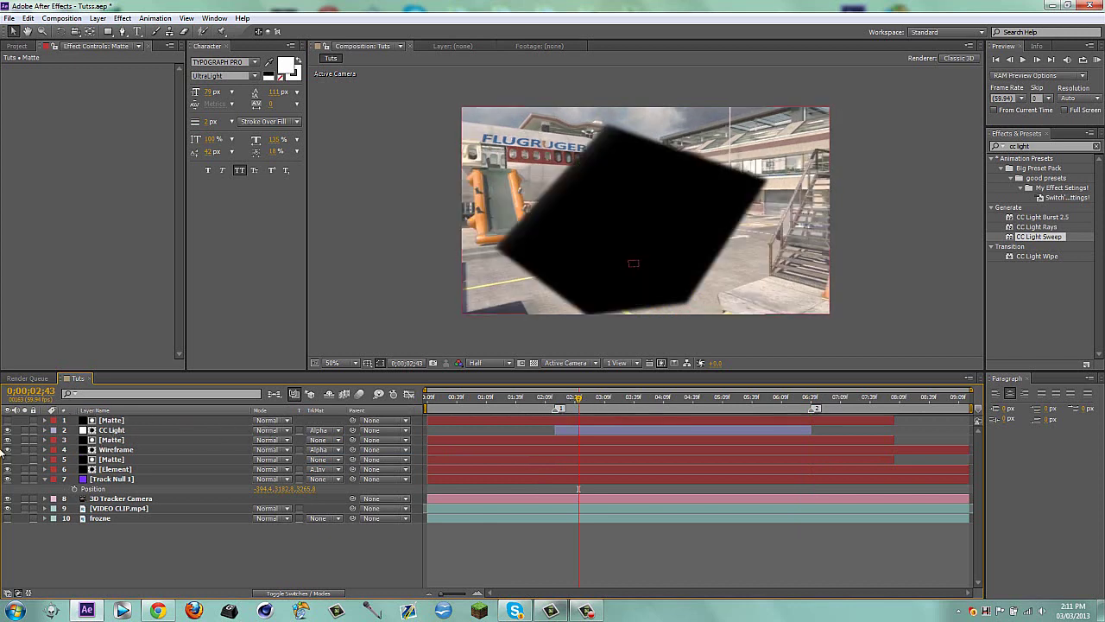
{"action": "left_click", "coordinate": [8, 440]}
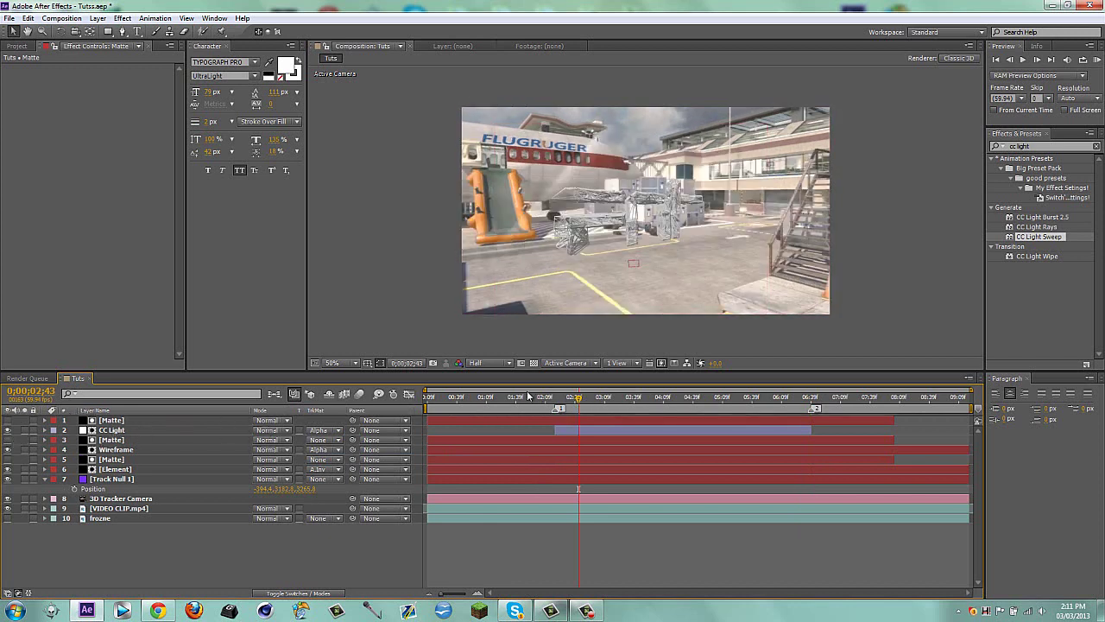
{"action": "left_click_drag", "start_coordinate": [559, 398], "coordinate": [770, 403]}
{"action": "left_click", "coordinate": [774, 402]}
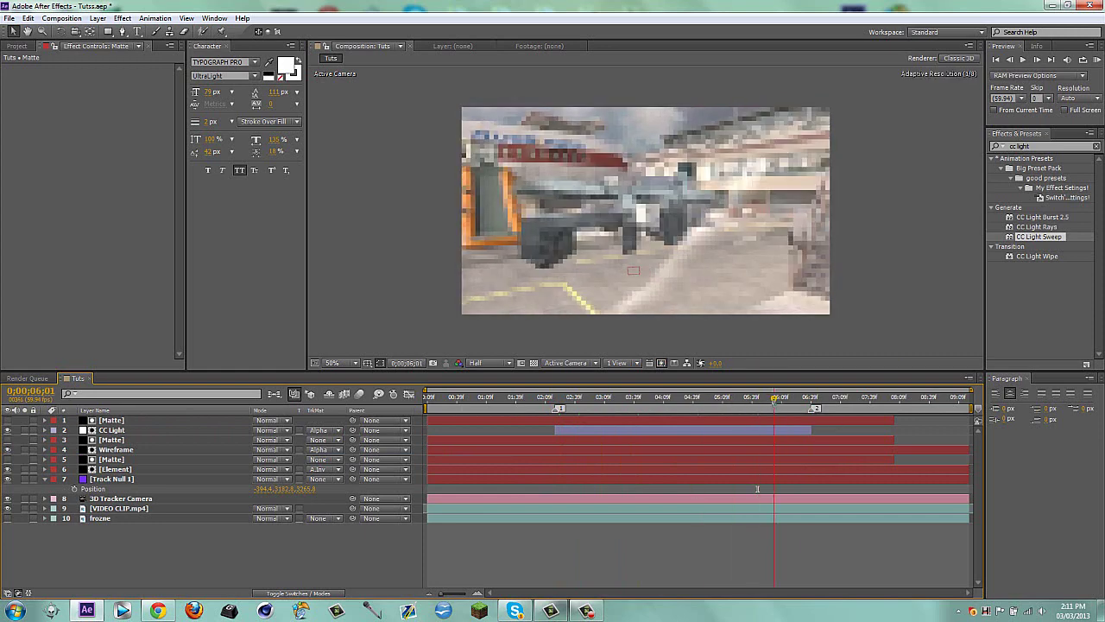
{"action": "left_click", "coordinate": [111, 419]}
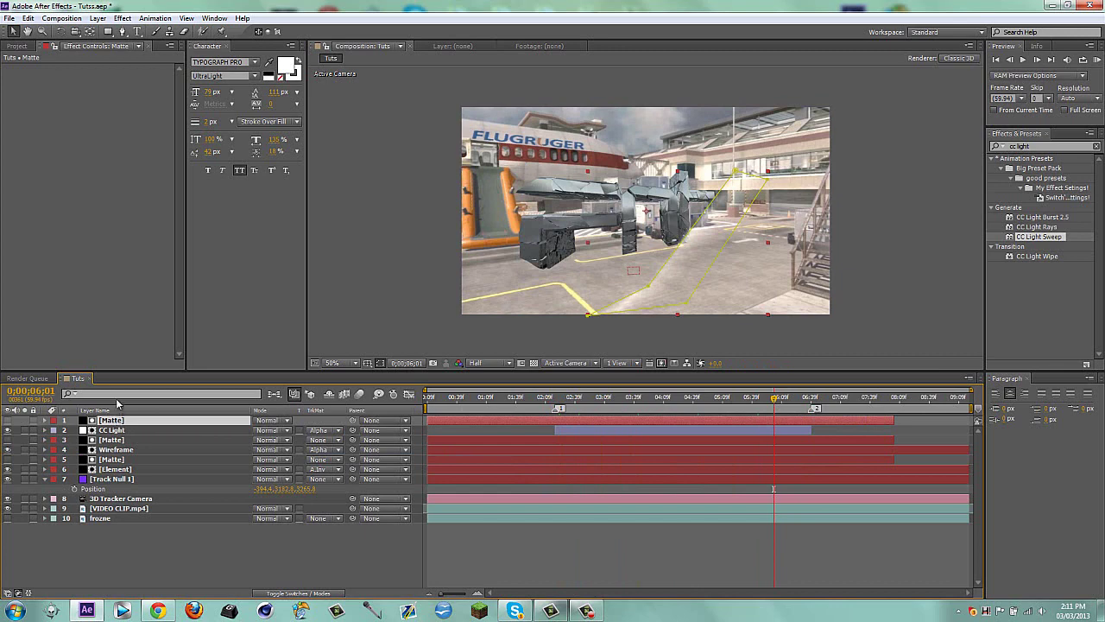
Delete the top Matte layer and move a duplicate of Element to the top.
{"action": "key", "text": "Delete"}
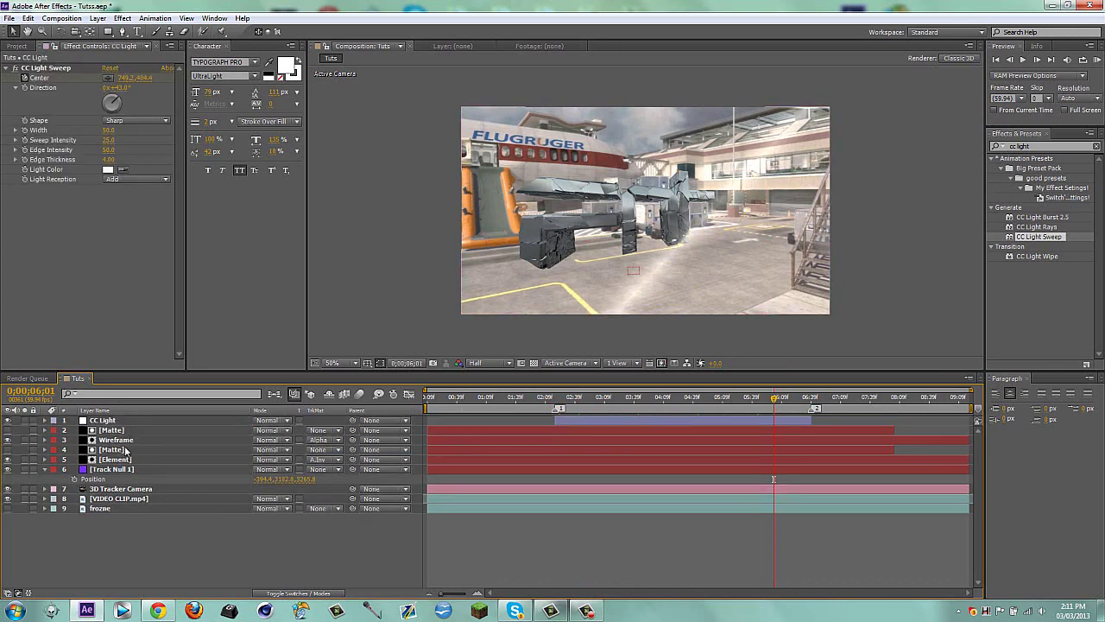
{"action": "left_click", "coordinate": [113, 458]}
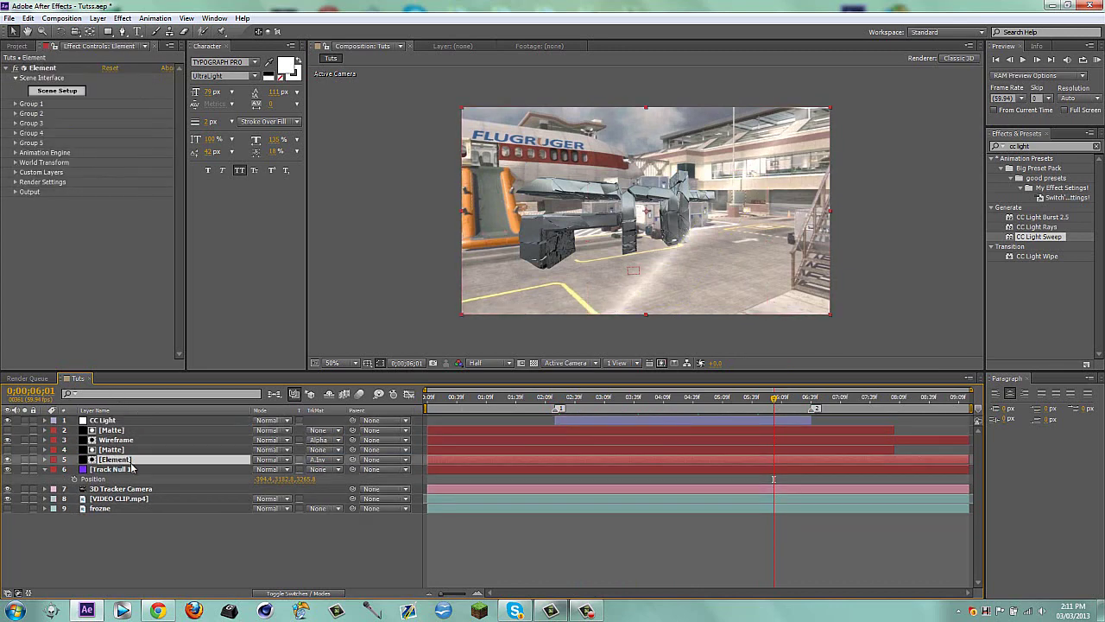
{"action": "key", "text": "ctrl+d"}
{"action": "left_click_drag", "start_coordinate": [124, 458], "coordinate": [135, 424]}
Check frames 2;14 through 5;49 while toggling the Element copy's visibility.
{"action": "left_click", "coordinate": [550, 398]}
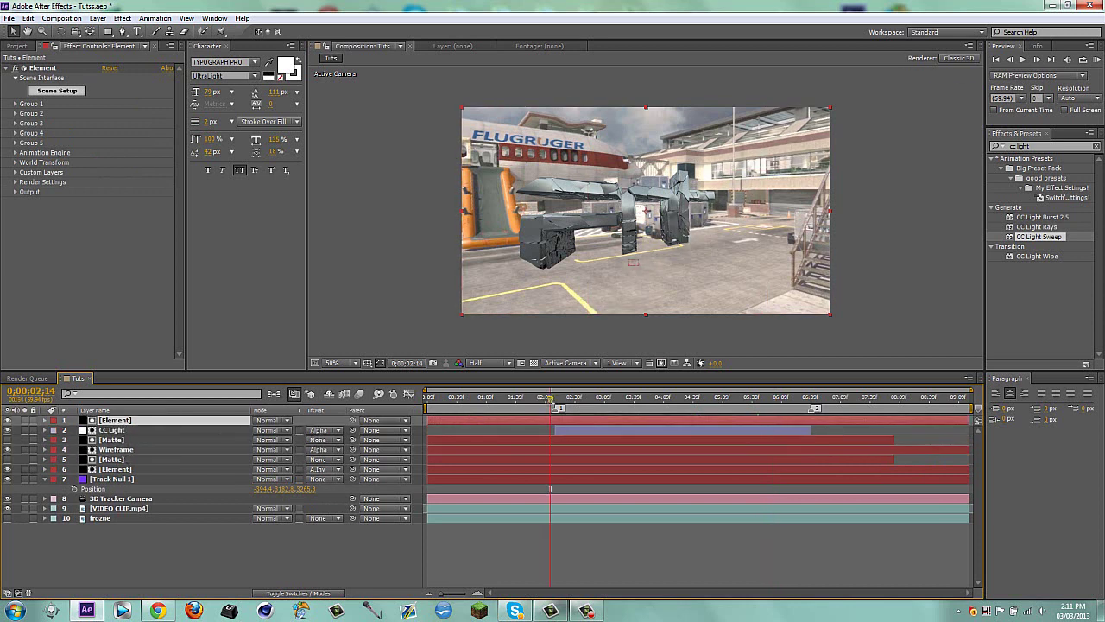
{"action": "left_click", "coordinate": [618, 398]}
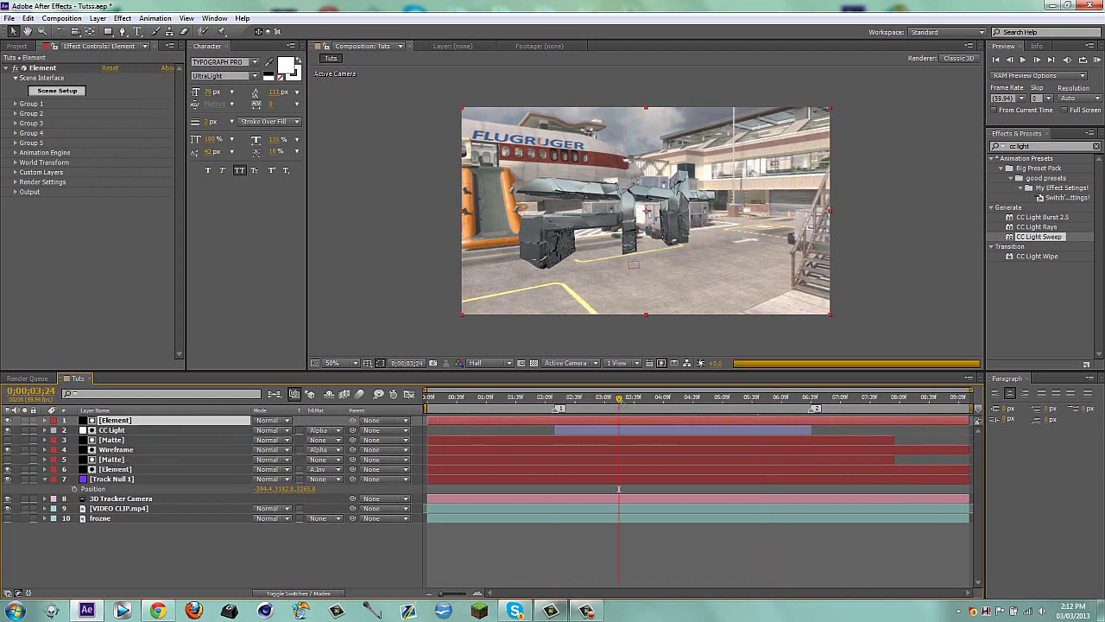
{"action": "left_click", "coordinate": [694, 400]}
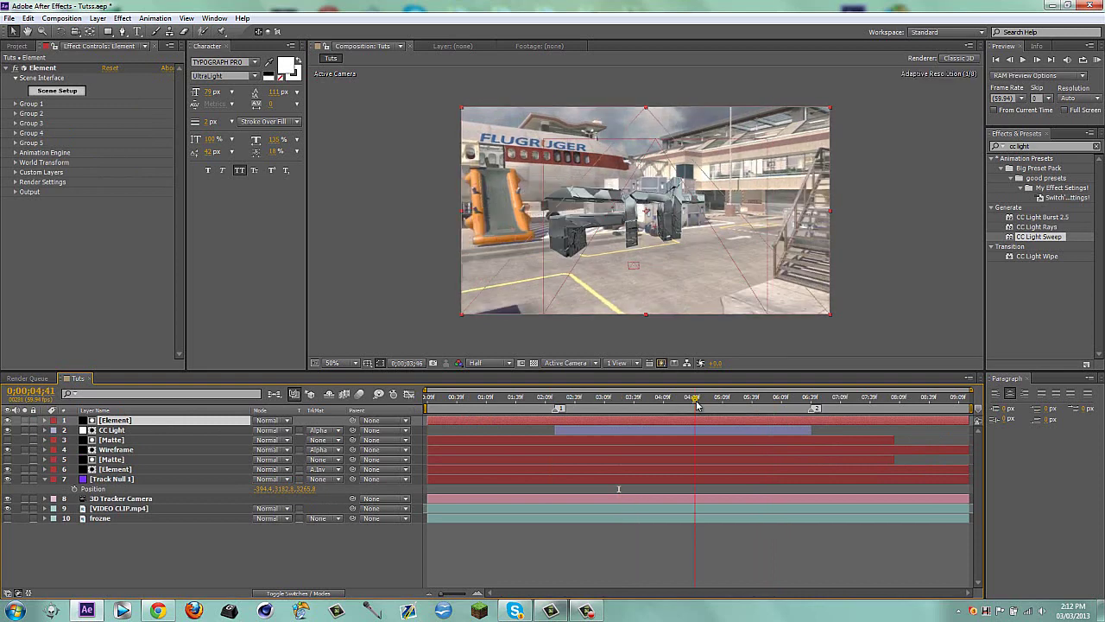
{"action": "left_click", "coordinate": [761, 399]}
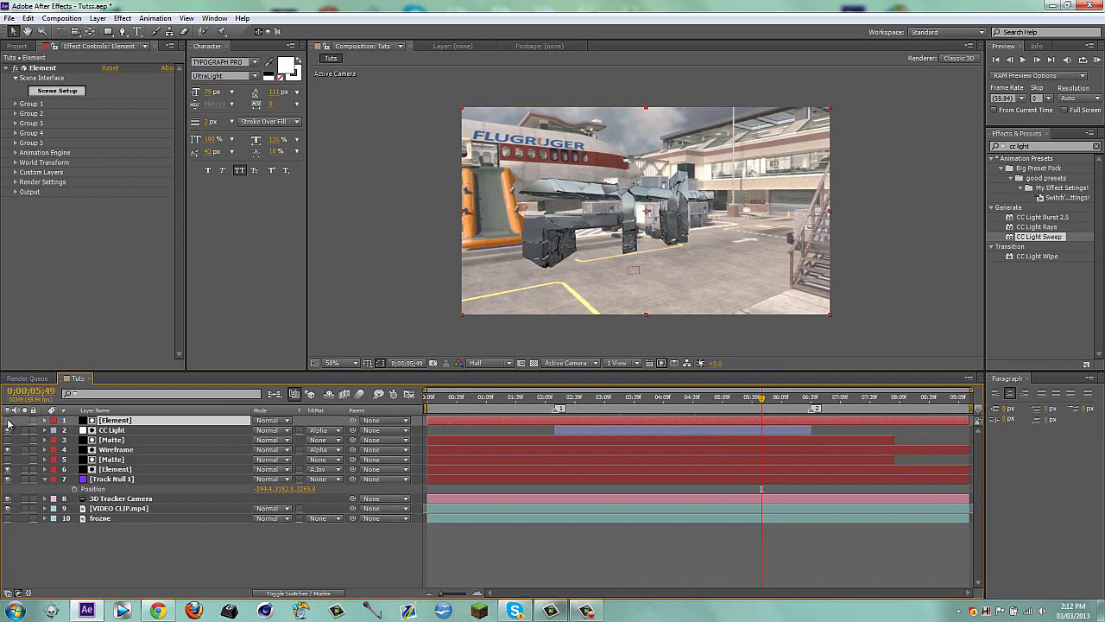
{"action": "left_click", "coordinate": [8, 421]}
{"action": "left_click", "coordinate": [573, 399]}
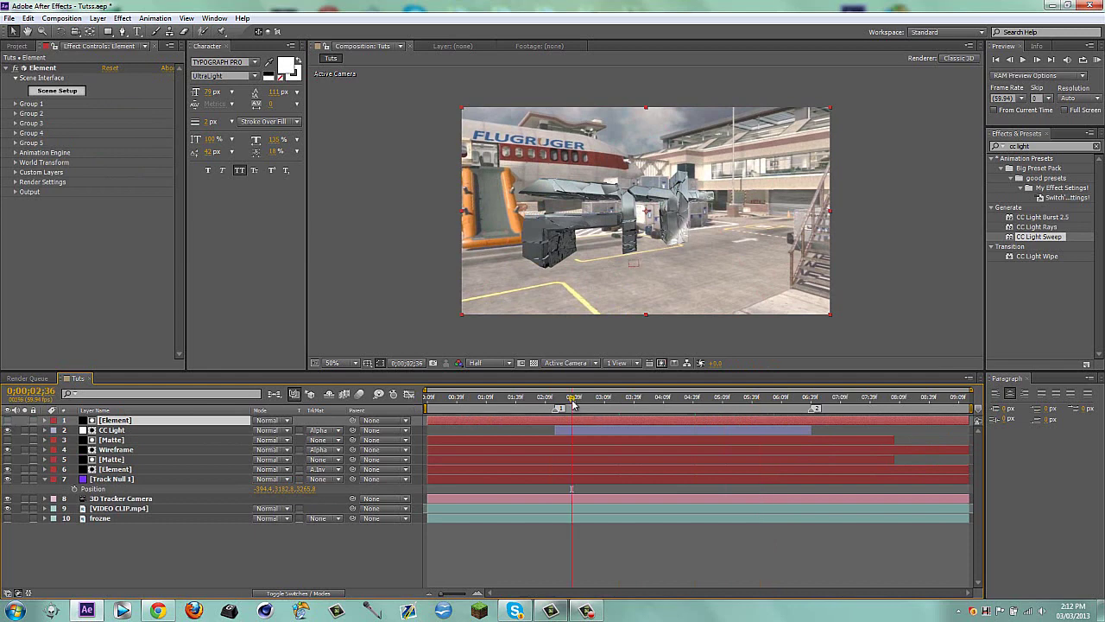
{"action": "left_click_drag", "start_coordinate": [573, 399], "coordinate": [626, 399]}
{"action": "left_click", "coordinate": [677, 402]}
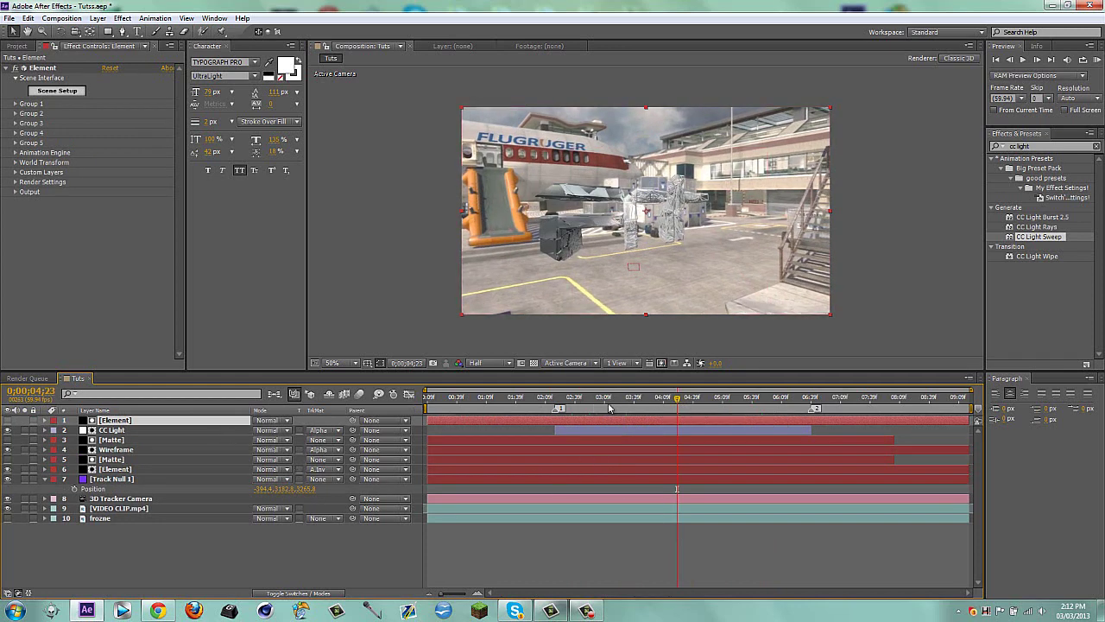
Trim the Element copy to start at marker 1 and end at marker 2.
{"action": "key", "text": "1"}
{"action": "key", "text": "alt+bracketleft"}
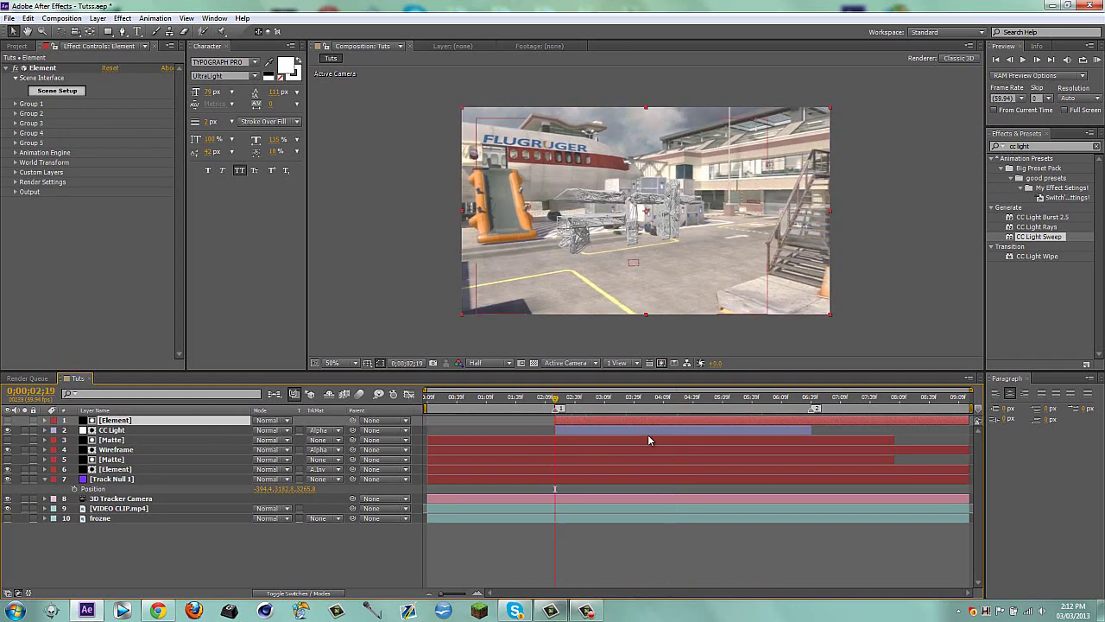
{"action": "key", "text": "2"}
{"action": "key", "text": "alt+bracketright"}
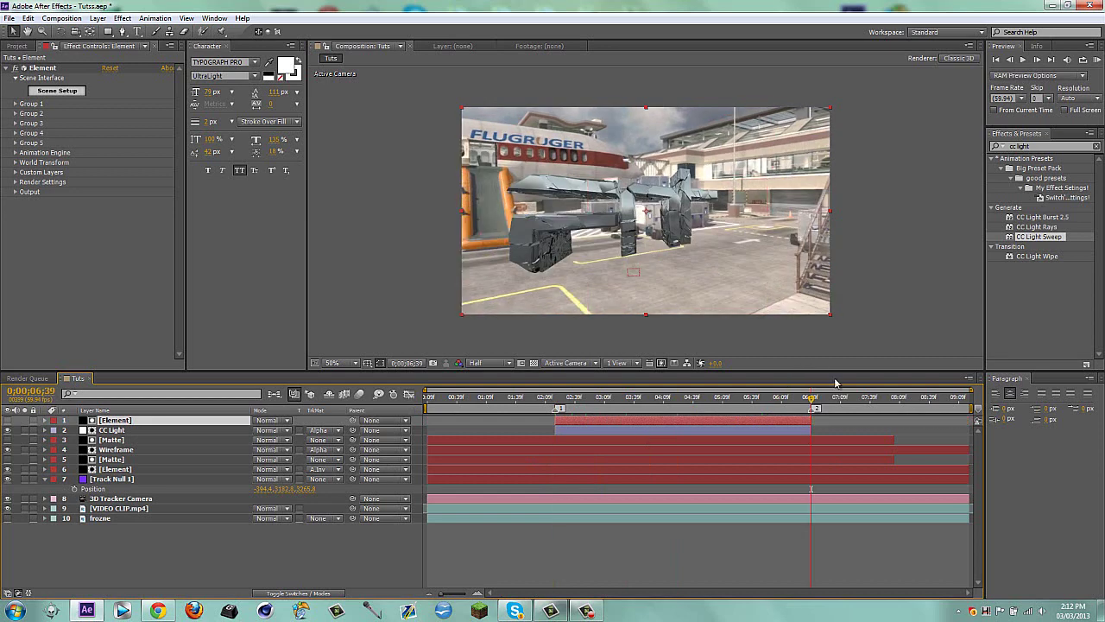
{"action": "left_click_drag", "start_coordinate": [853, 402], "coordinate": [883, 402]}
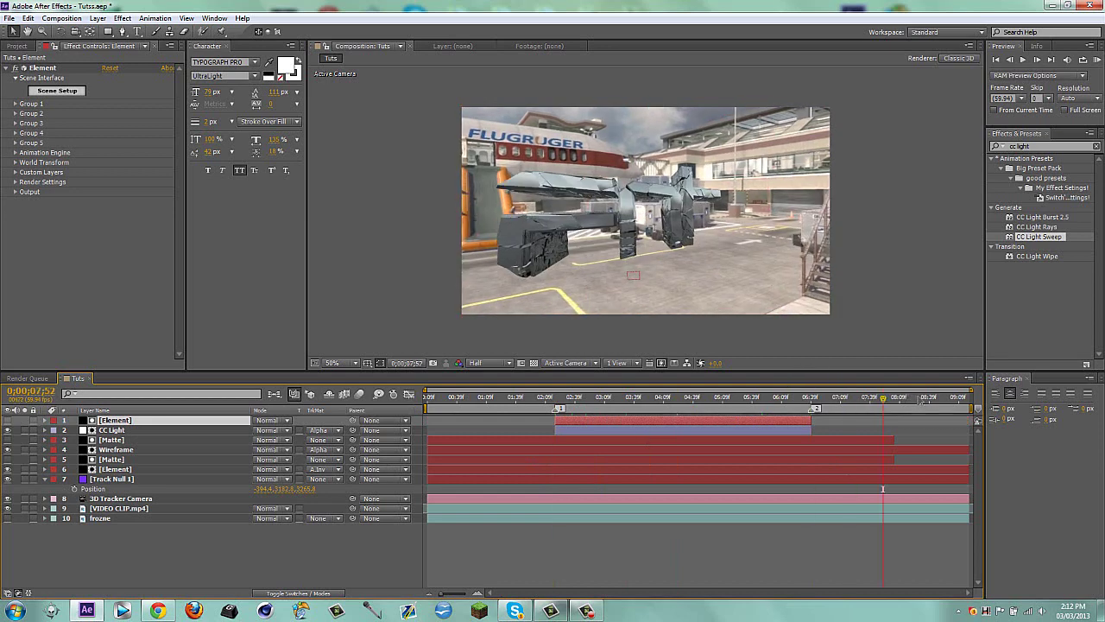
Set preview resolution to Quarter and RAM preview from the start.
{"action": "key", "text": "Home"}
{"action": "left_click", "coordinate": [488, 363]}
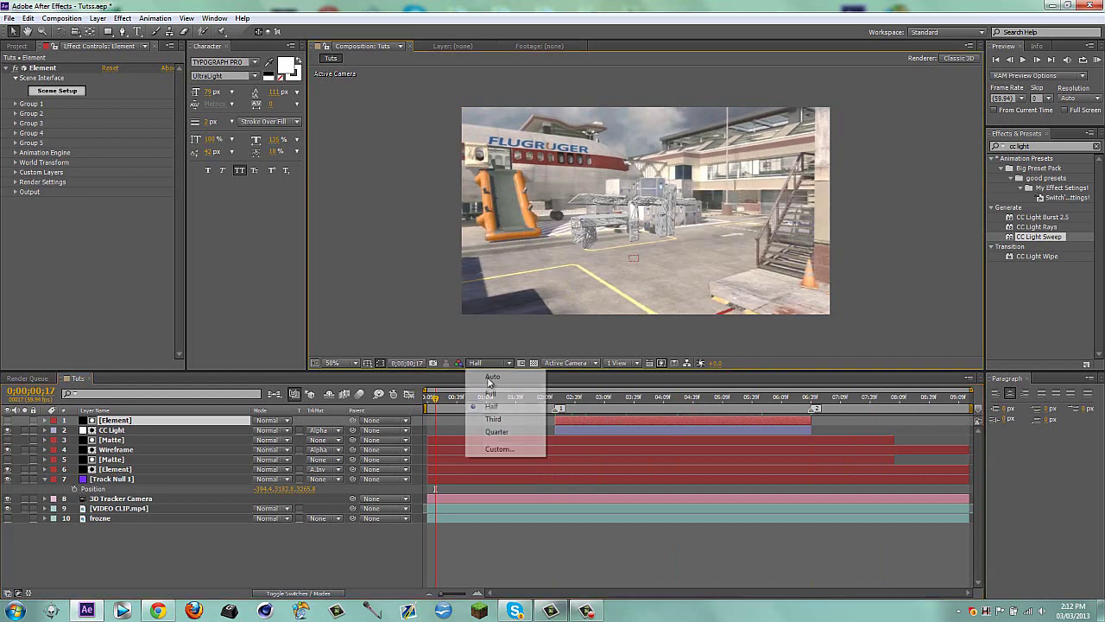
{"action": "left_click", "coordinate": [515, 432]}
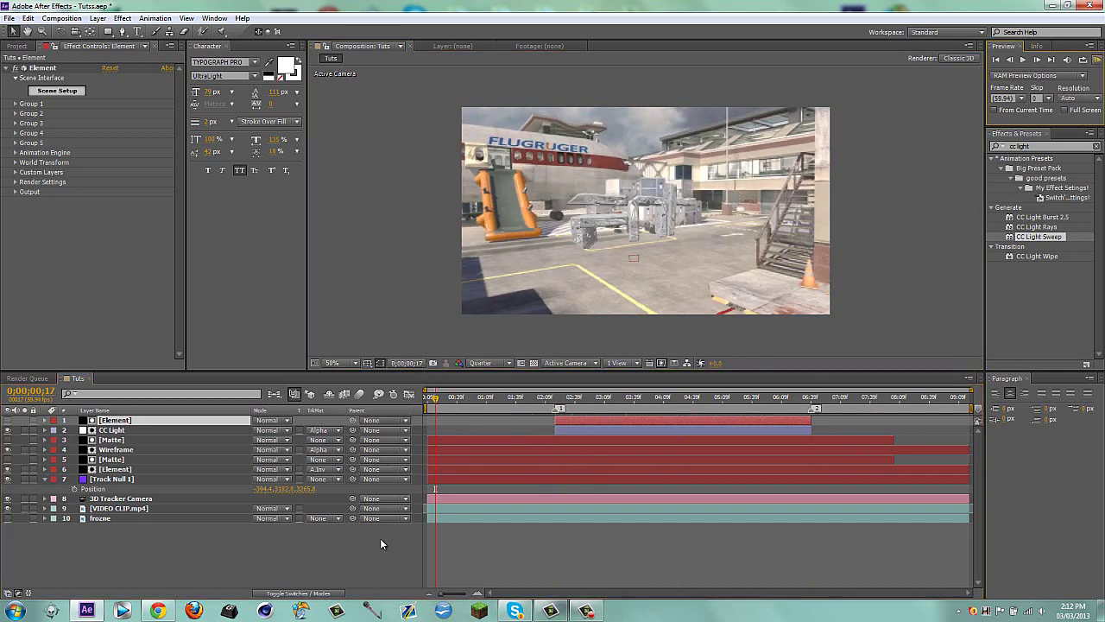
{"action": "key", "text": "space"}
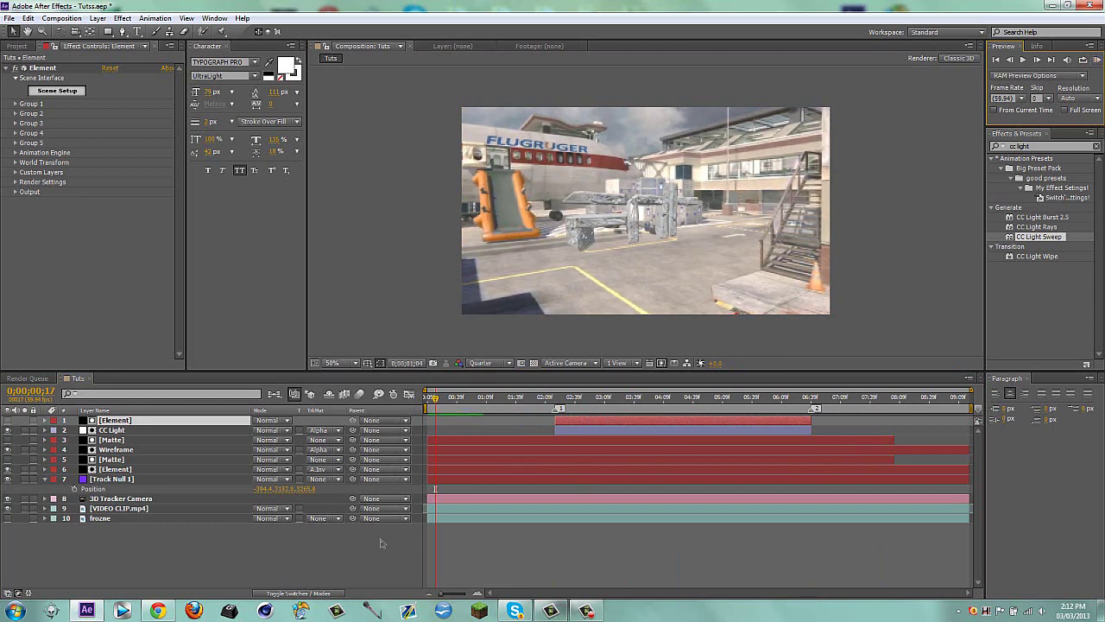
Replay the YouTube reference video to 0:07, then return to After Effects.
{"action": "left_click", "coordinate": [158, 611]}
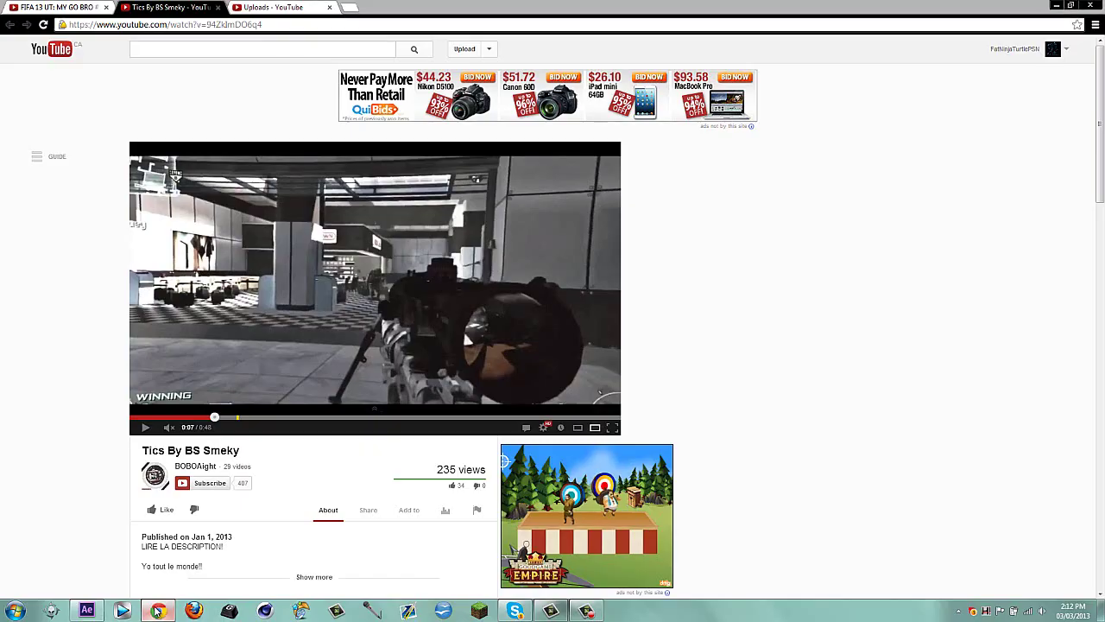
{"action": "left_click", "coordinate": [158, 610]}
{"action": "left_click", "coordinate": [158, 610]}
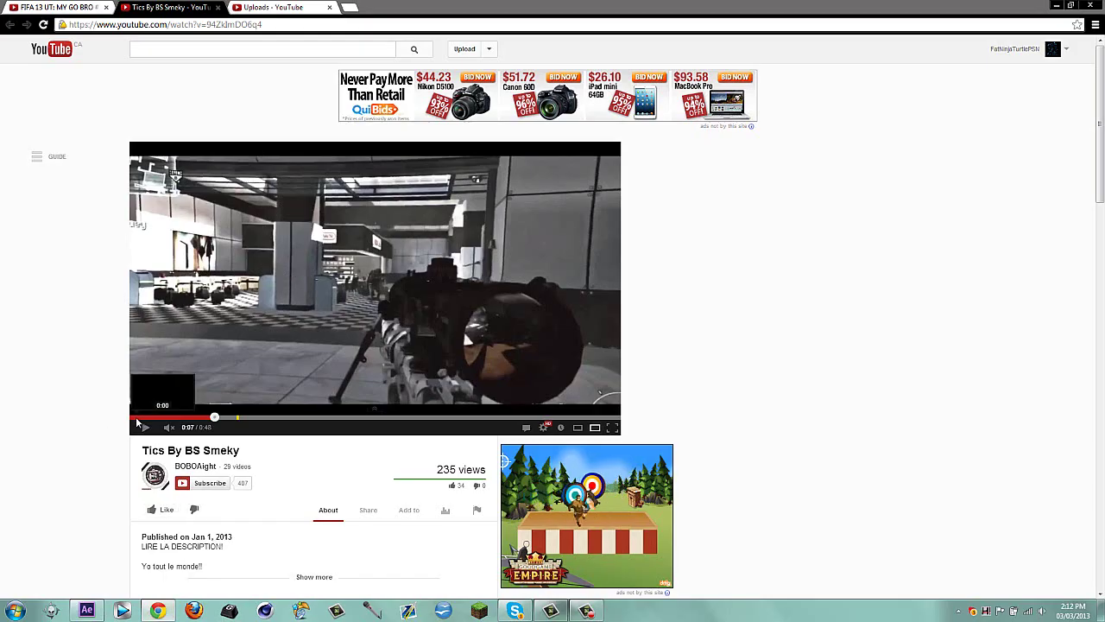
{"action": "left_click", "coordinate": [136, 416]}
{"action": "left_click", "coordinate": [145, 427]}
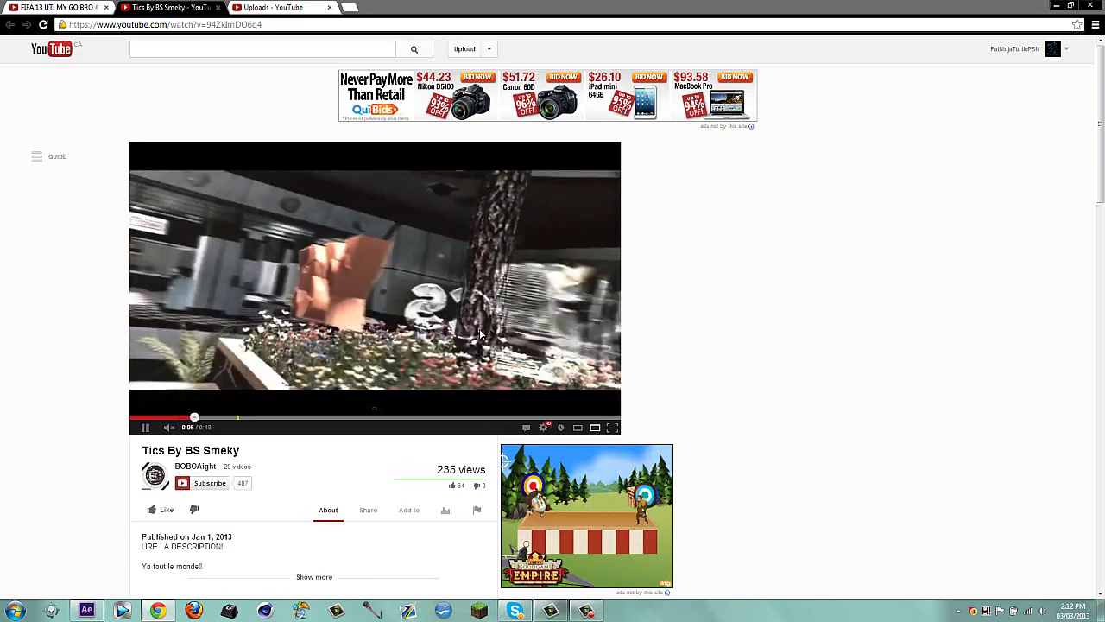
{"action": "left_click", "coordinate": [268, 337]}
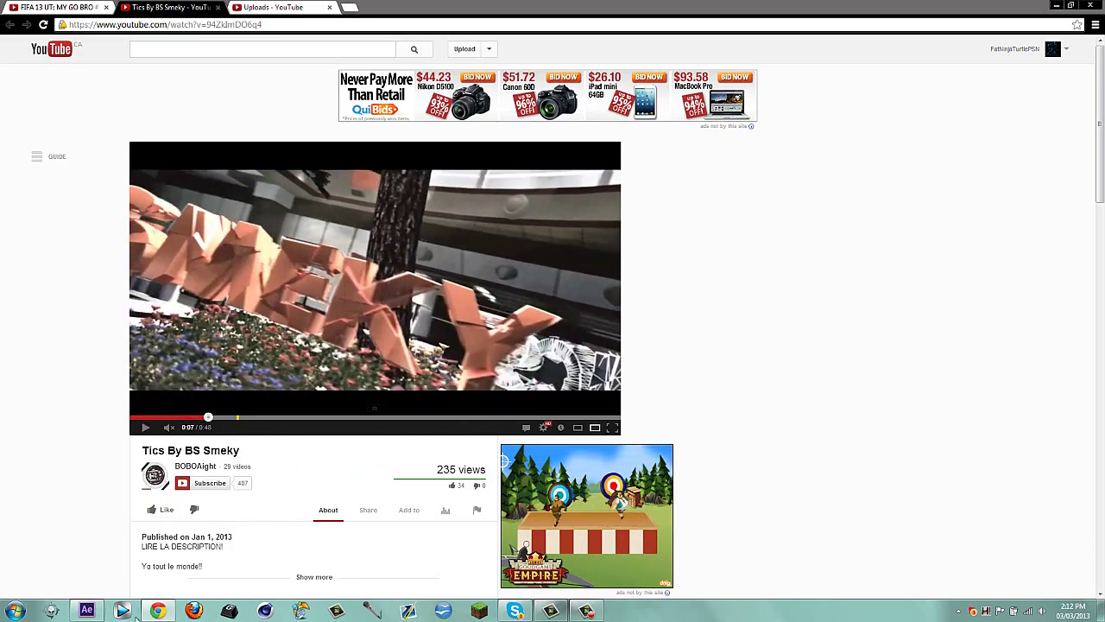
{"action": "key", "text": "alt+Tab"}
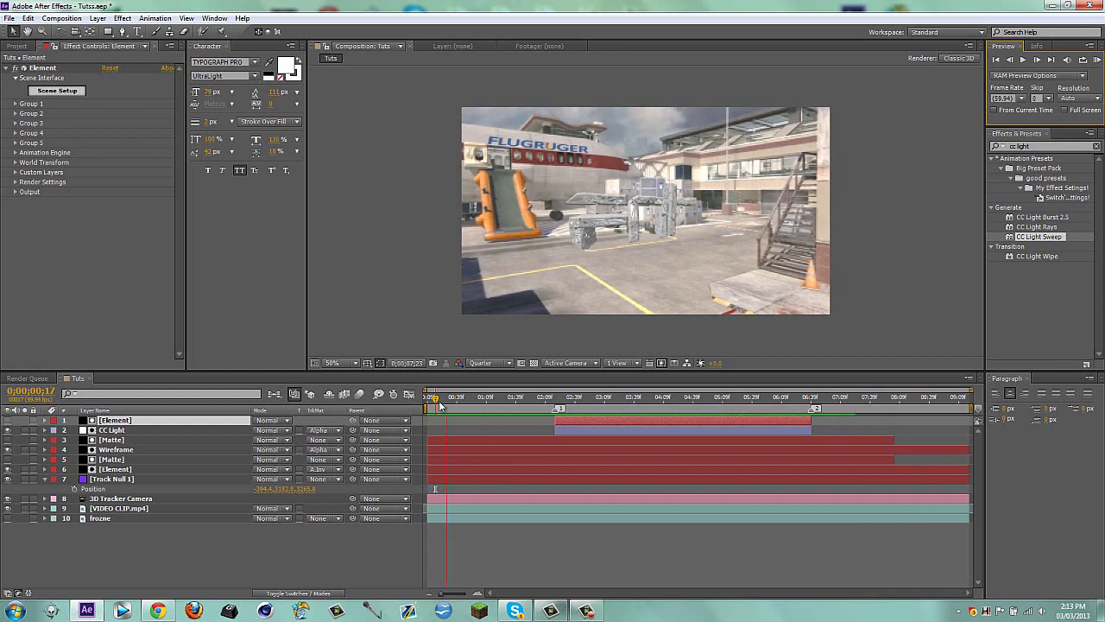
{"action": "left_click_drag", "start_coordinate": [440, 406], "coordinate": [873, 412]}
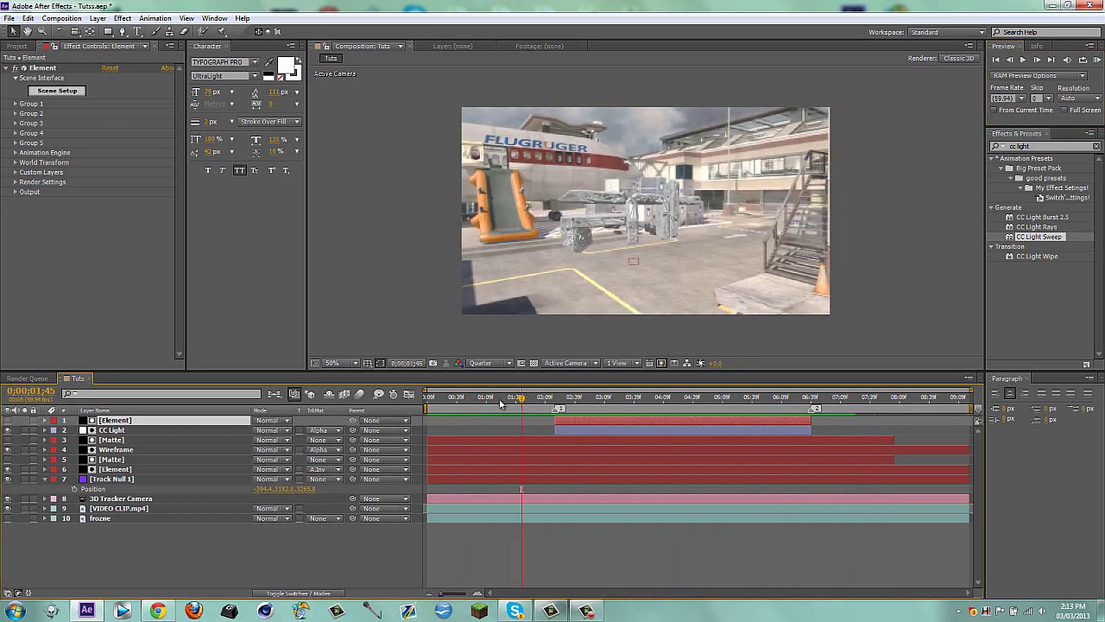
{"action": "left_click_drag", "start_coordinate": [500, 403], "coordinate": [706, 400]}
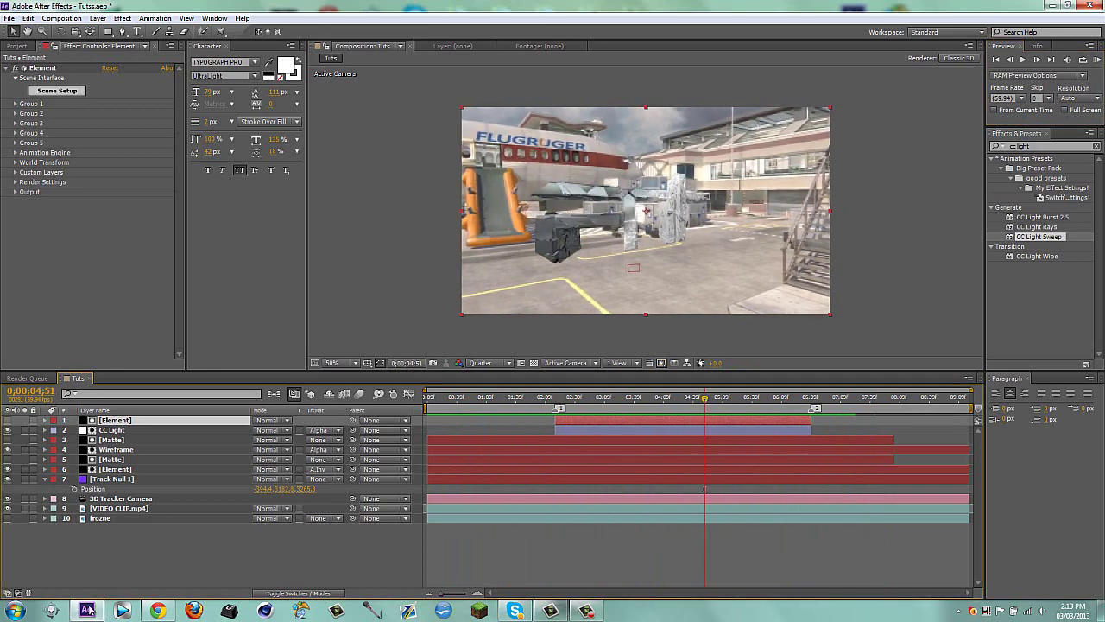